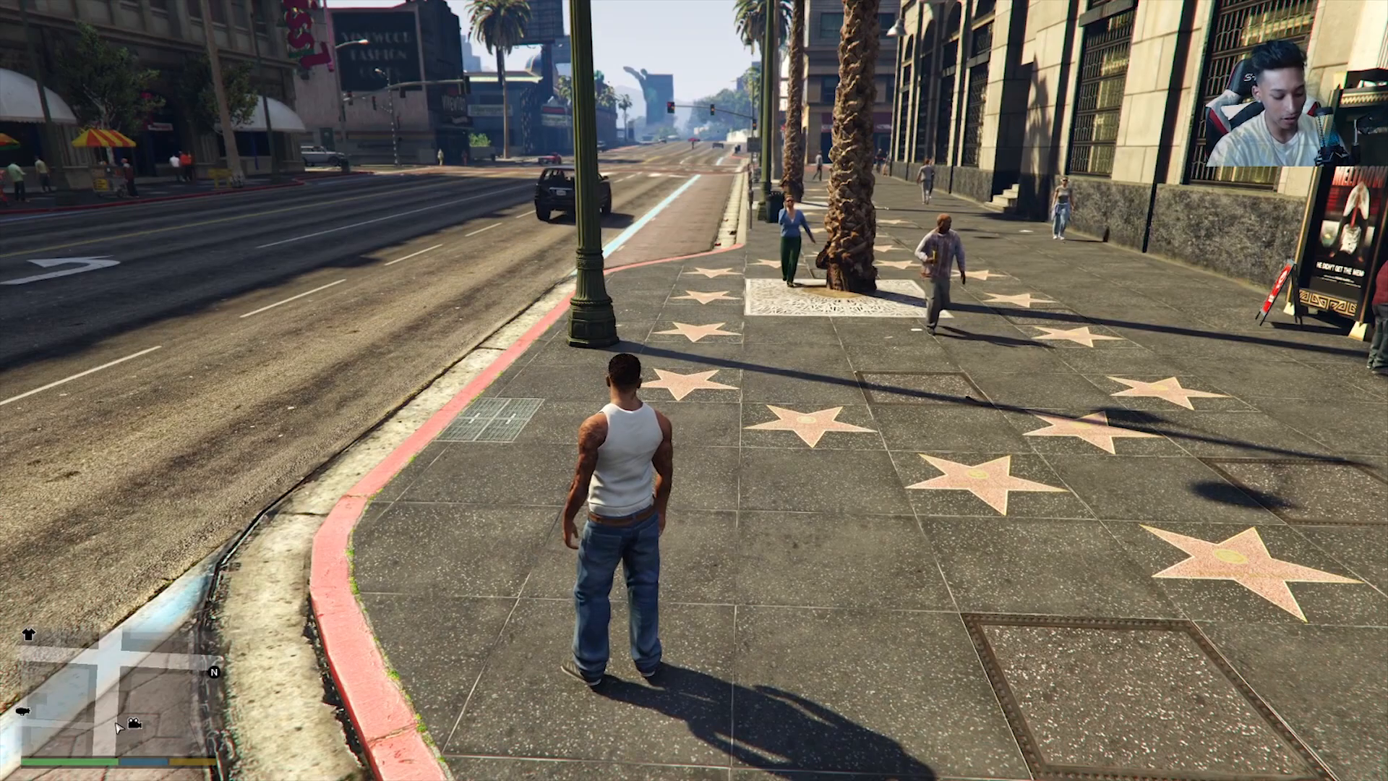
Step: Open the Ped Selector's Addon Peds list and change the player model to superman
key("l")
key("Return")
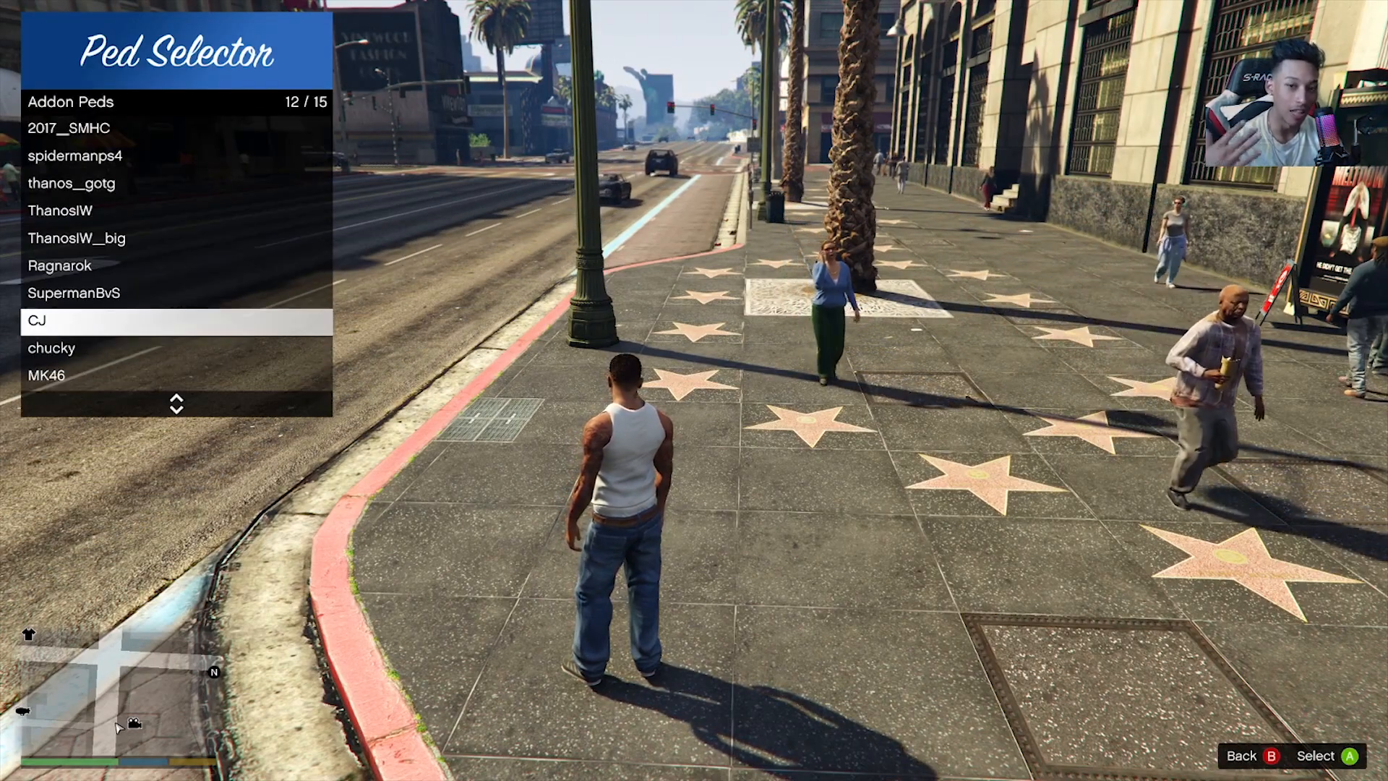
key("Up")
key("Up")
key("Up")
key("Up")
key("Up")
key("Up")
key("Up")
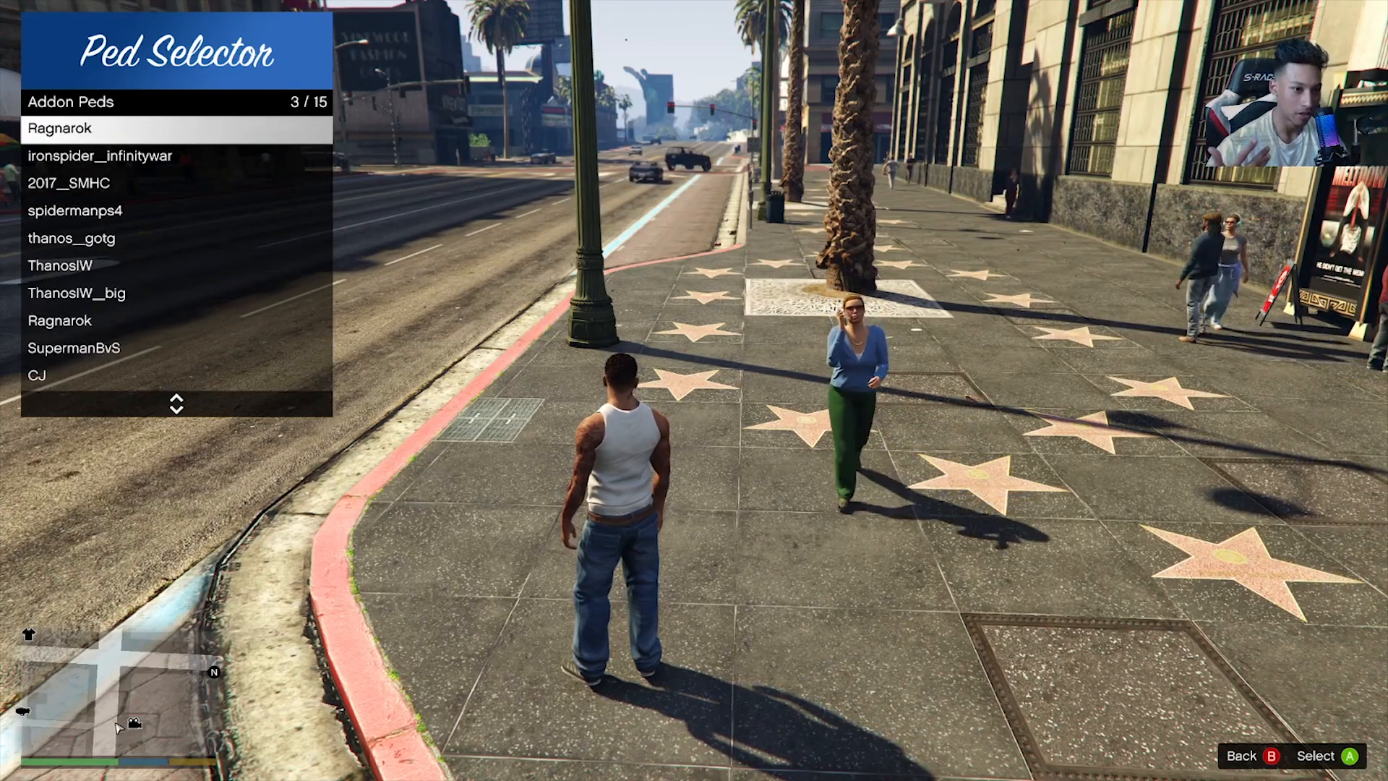
key("Up")
key("Up")
key("Up")
key("Down")
key("Down")
key("Up")
key("Up")
key("Down")
key("Up")
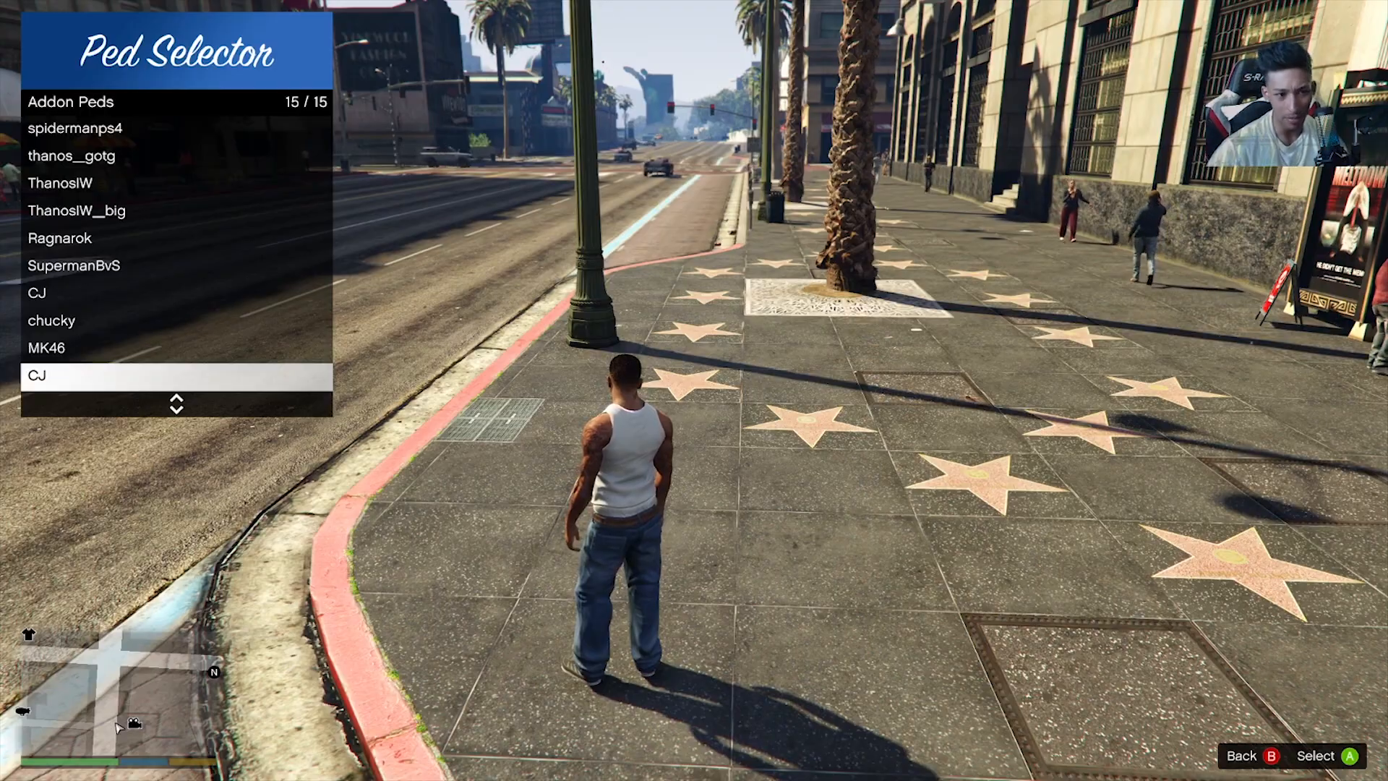
key("Down")
key("Down")
key("Up")
key("Up")
key("Down")
key("Down")
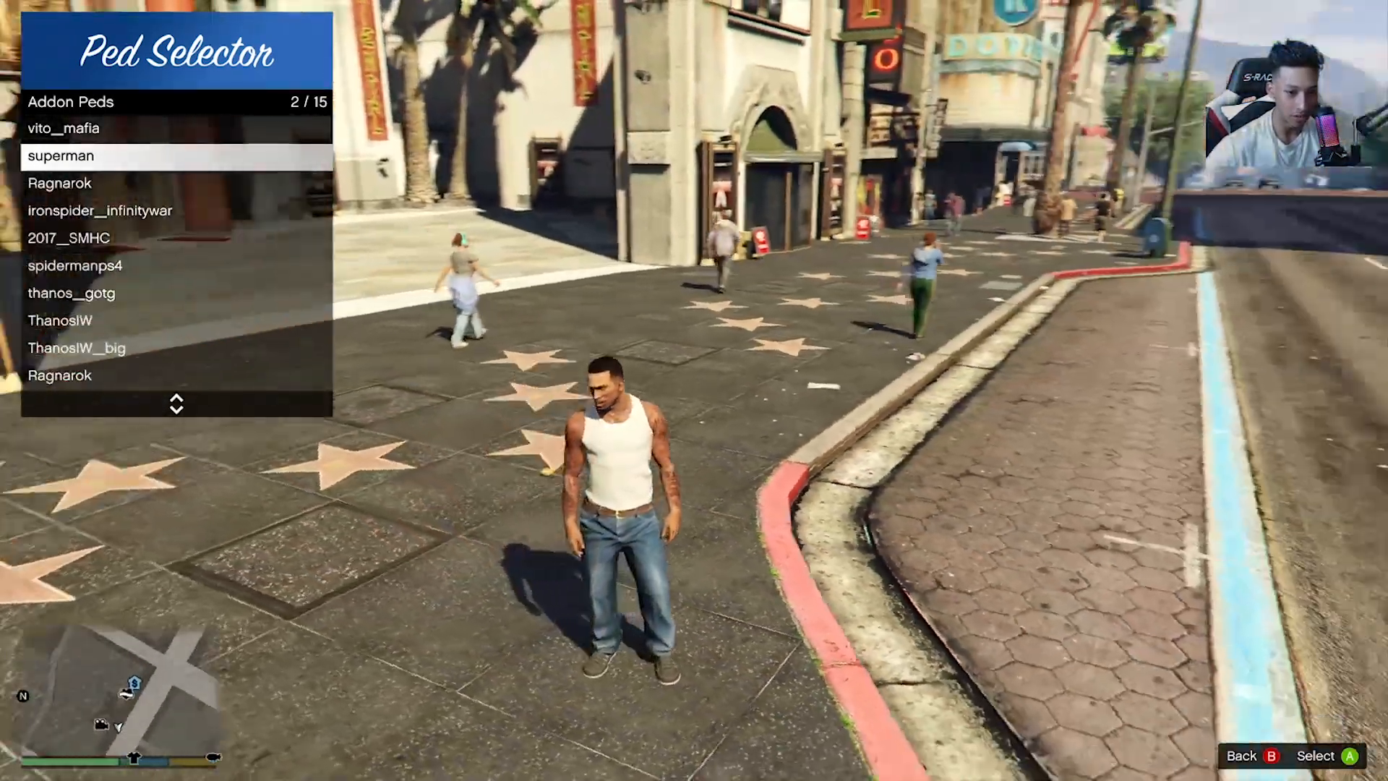
key("Return")
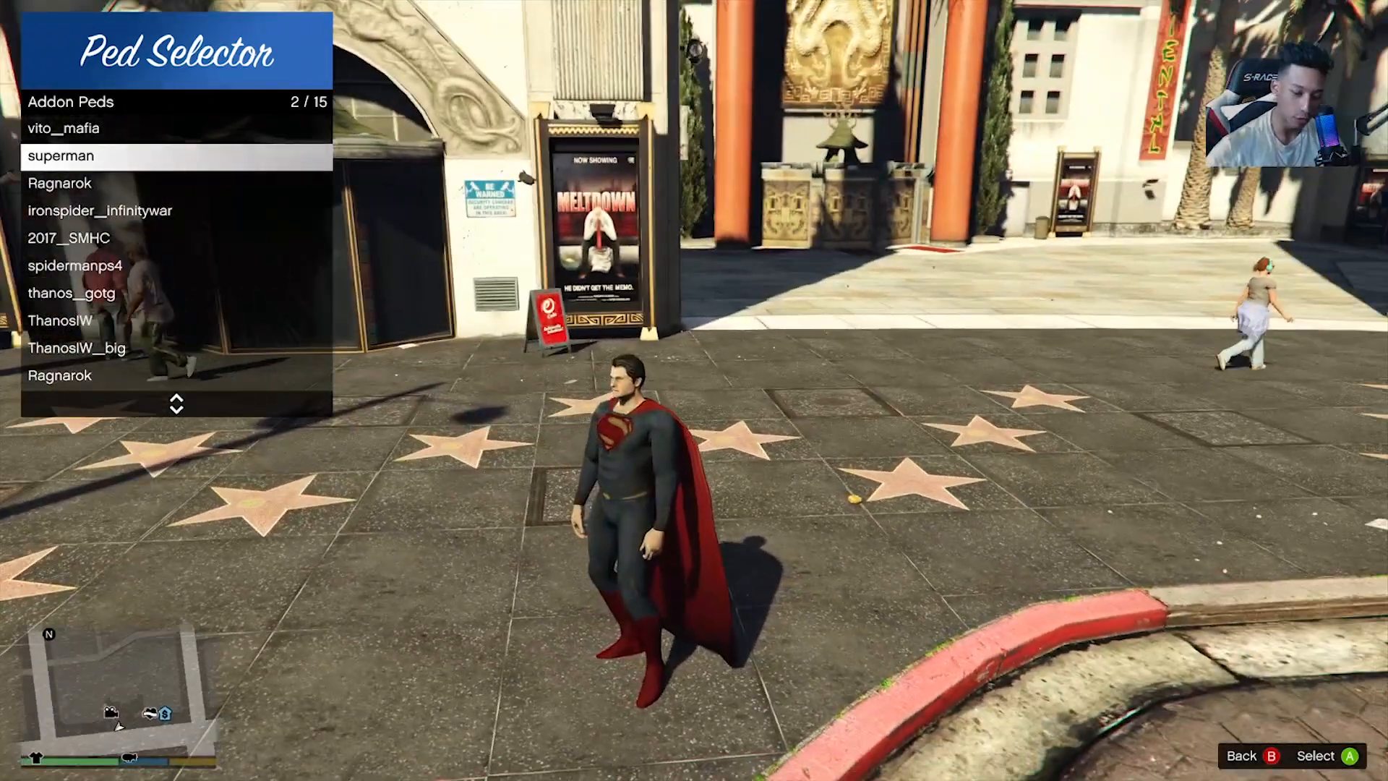
Step: Change the player model to CJ, close the Ped Selector and walk the character along the sidewalk
key("Down")
key("Down")
key("Down")
key("Down")
key("Down")
key("Down")
key("Down")
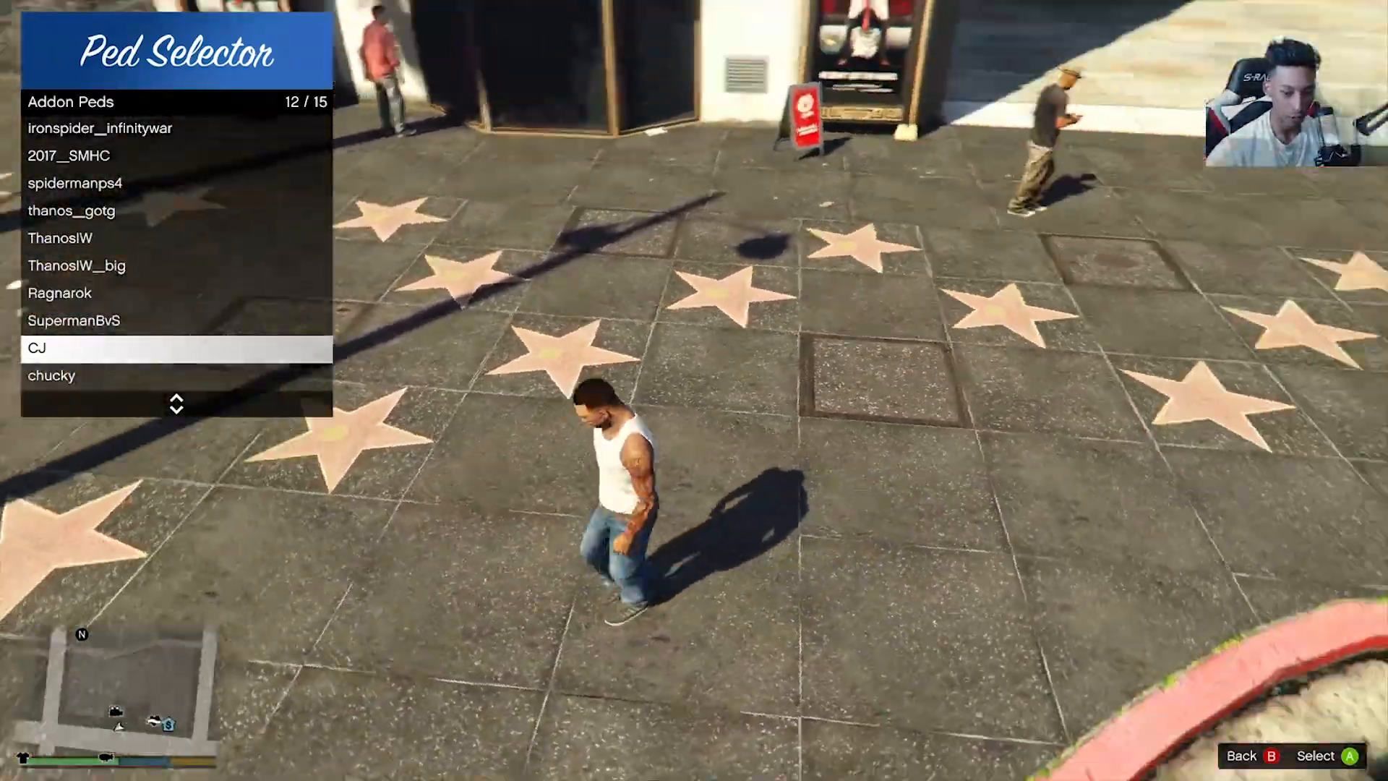
key("BackSpace")
key("BackSpace")
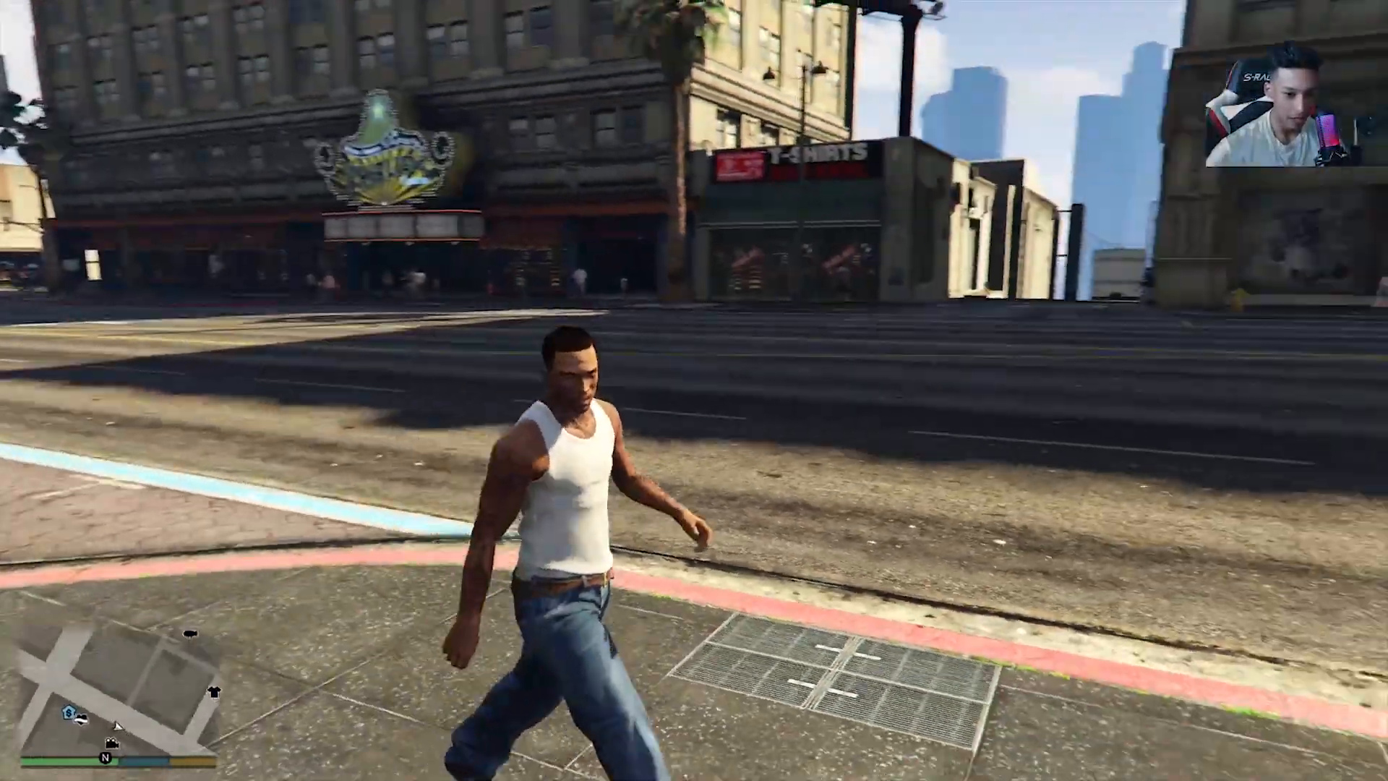
key("s")
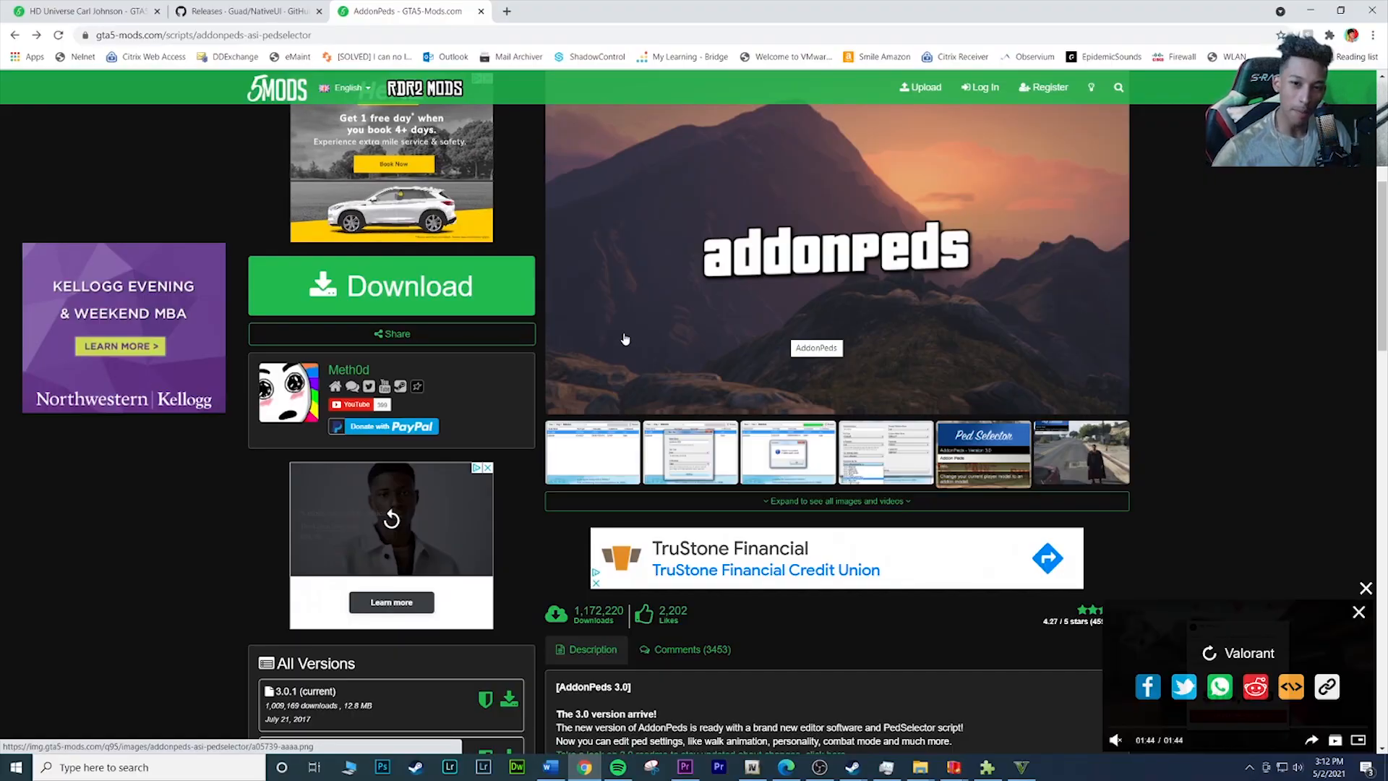
Step: Switch to the browser and download the AddonPeds 3.0.1 archive from its GTA5-Mods page
scroll(612, 506, "up", 5)
scroll(611, 502, "down", 5)
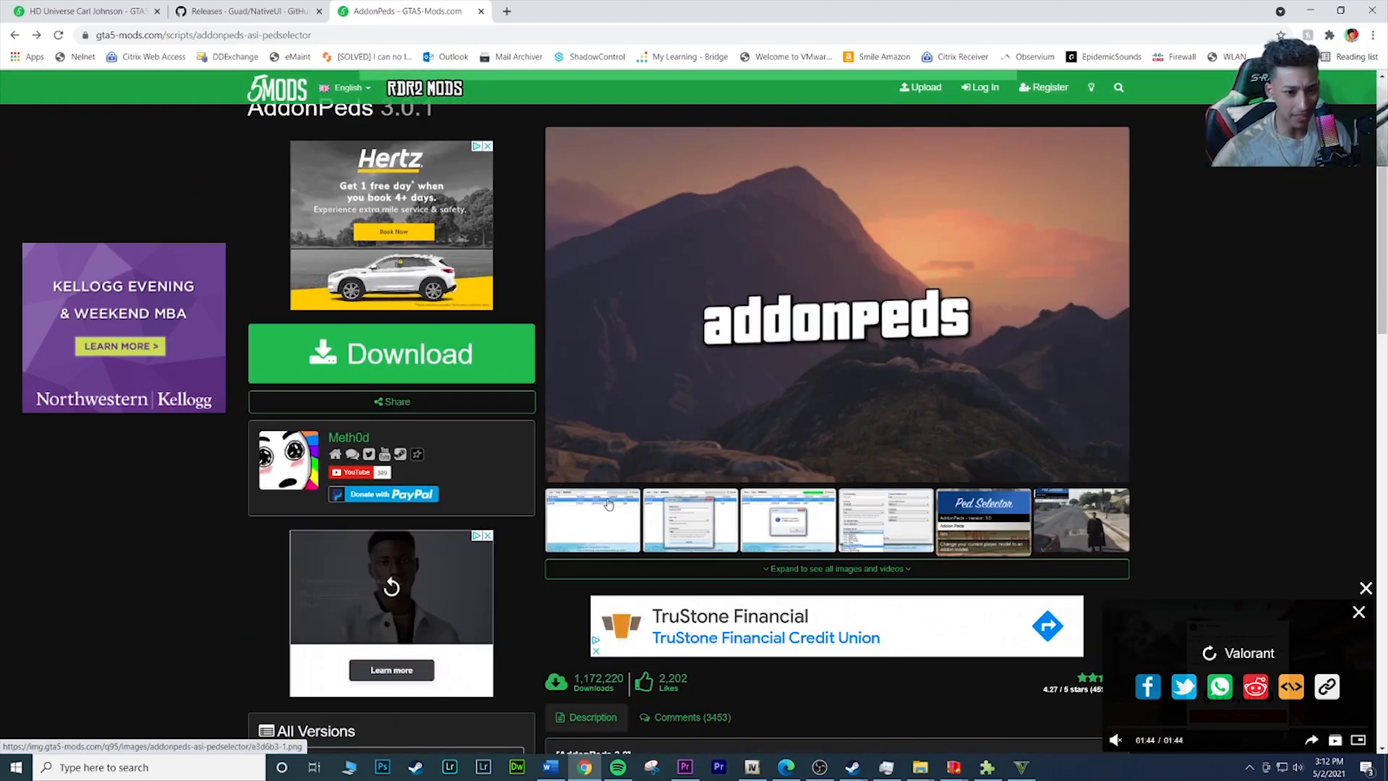
scroll(607, 504, "up", 1)
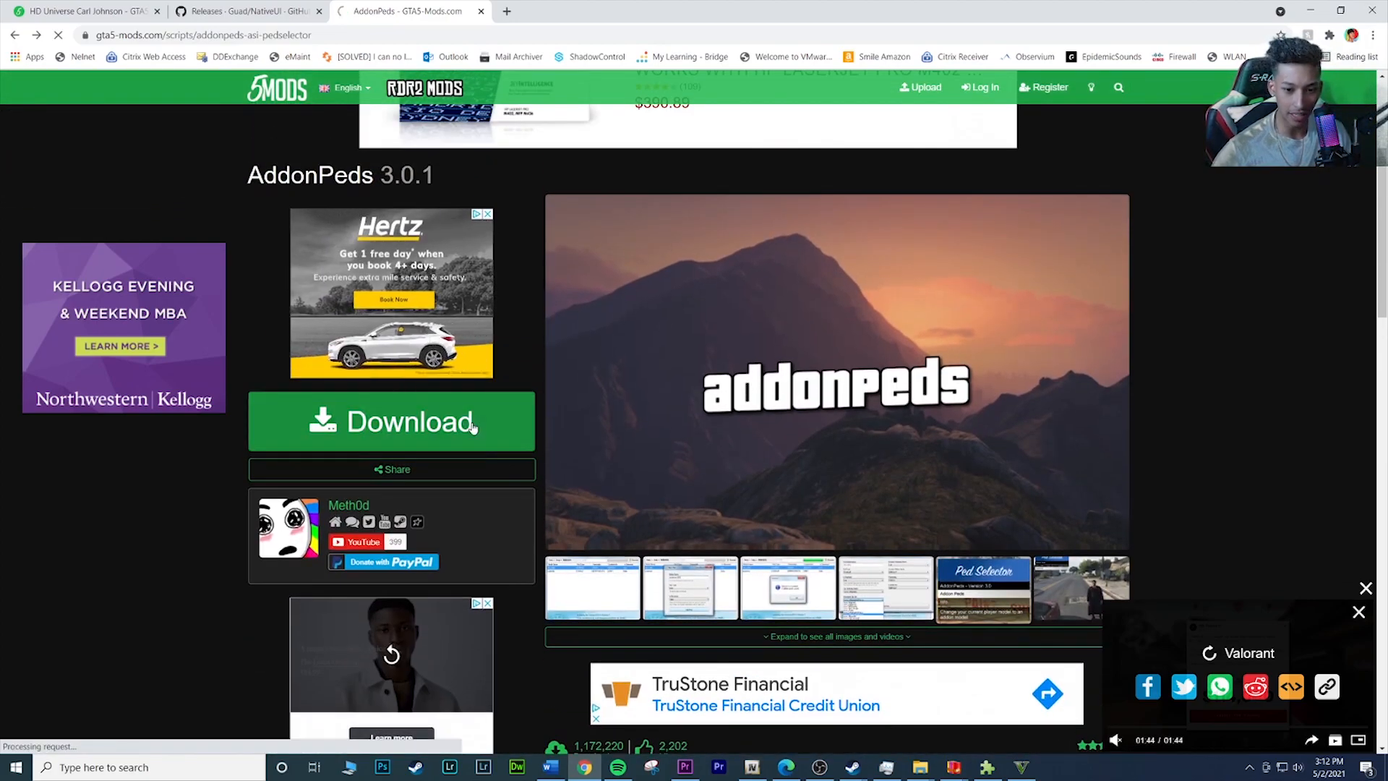
left_click(470, 422)
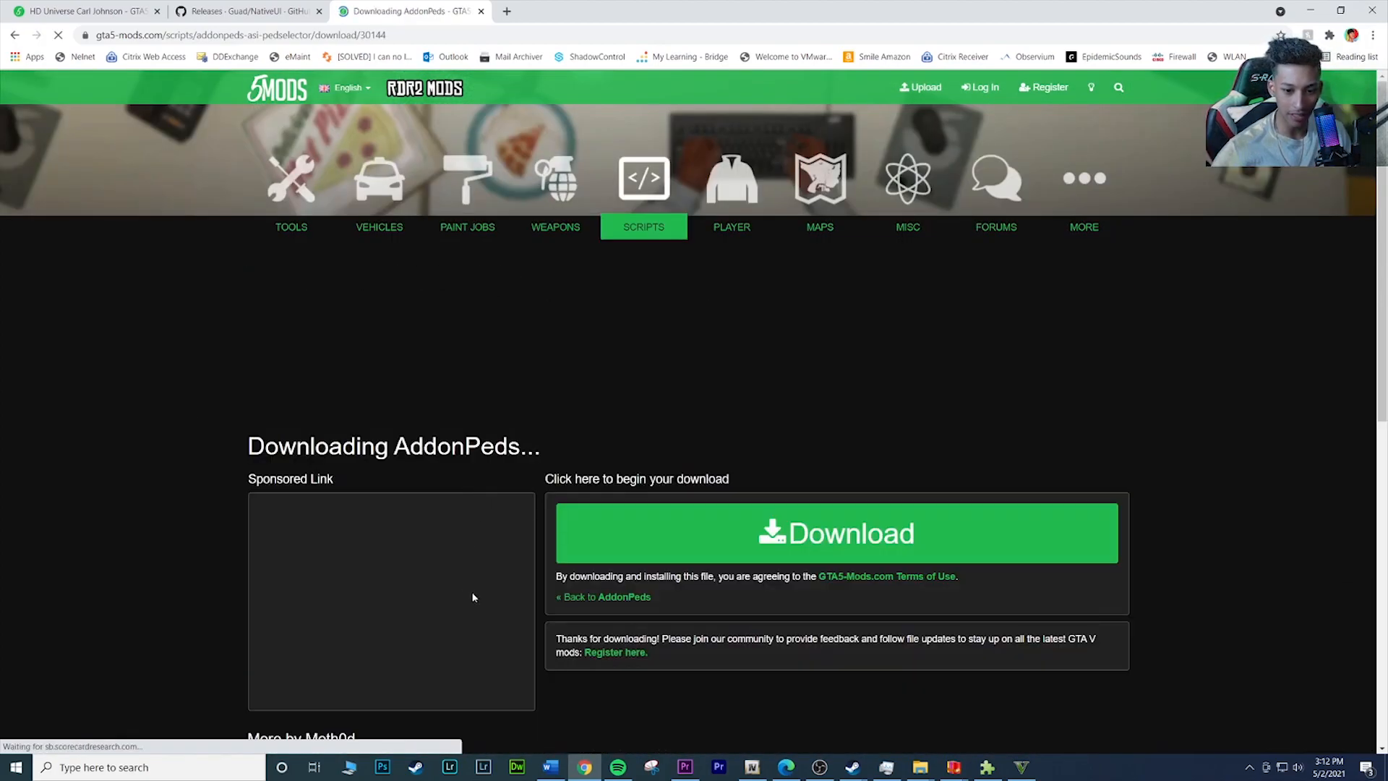
left_click(803, 558)
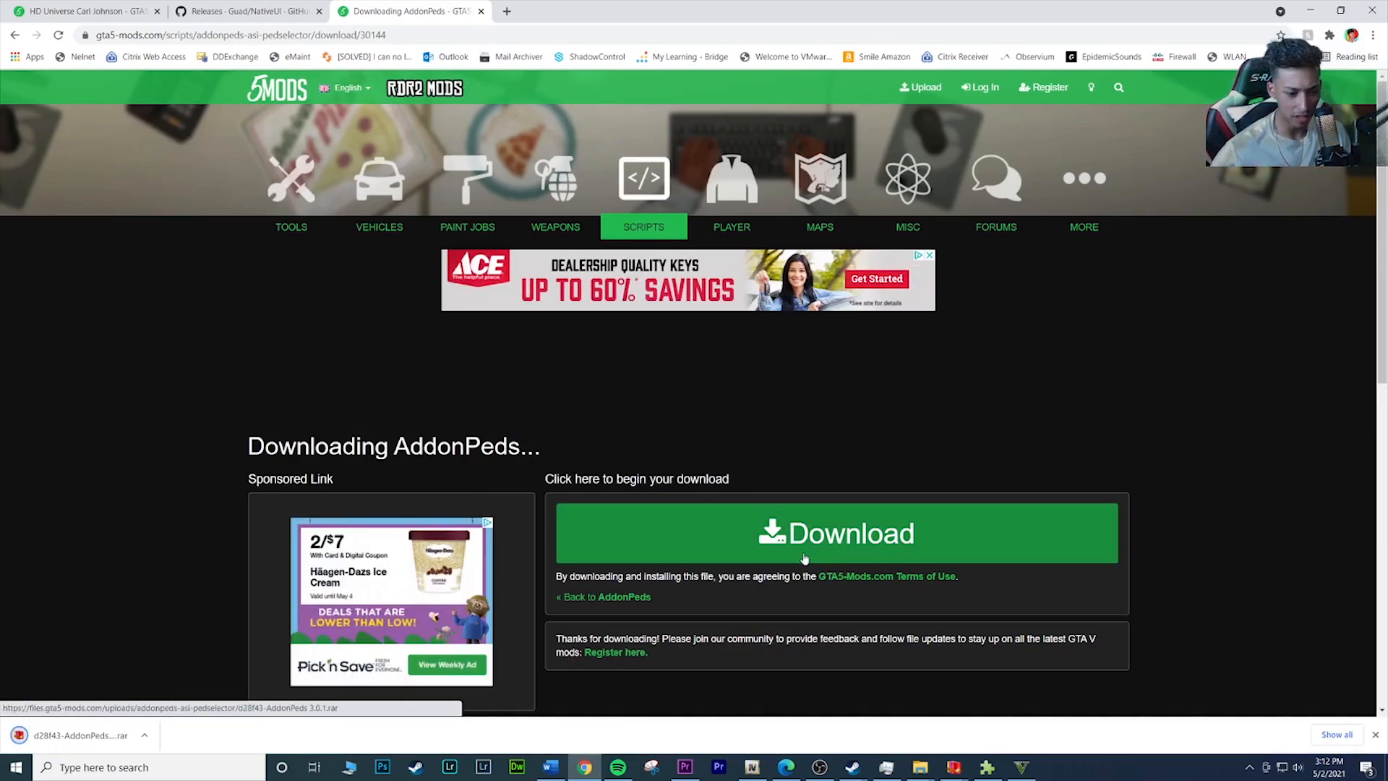
Step: Open the downloaded AddonPeds archive in BreeZip and extract it to the proposed folder on drive D
left_click(65, 735)
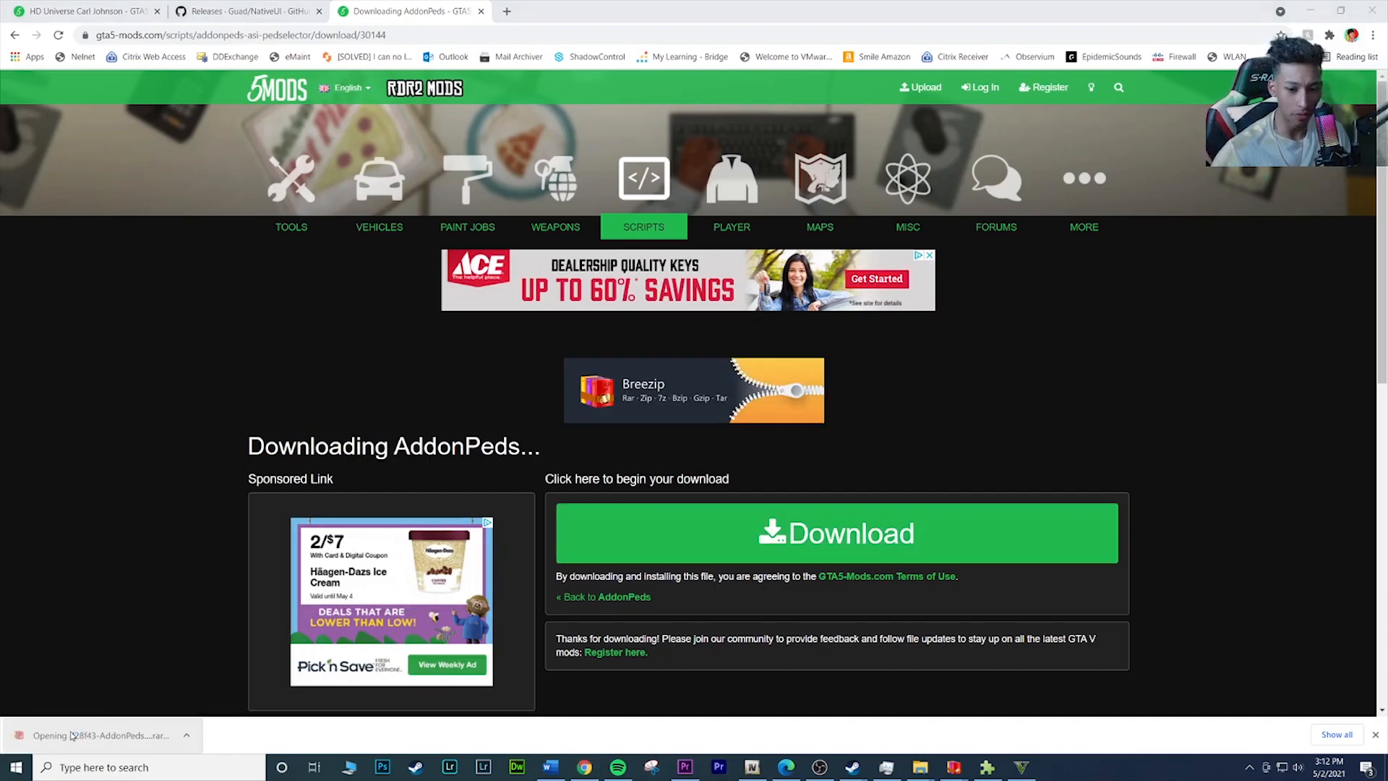
left_click(522, 228)
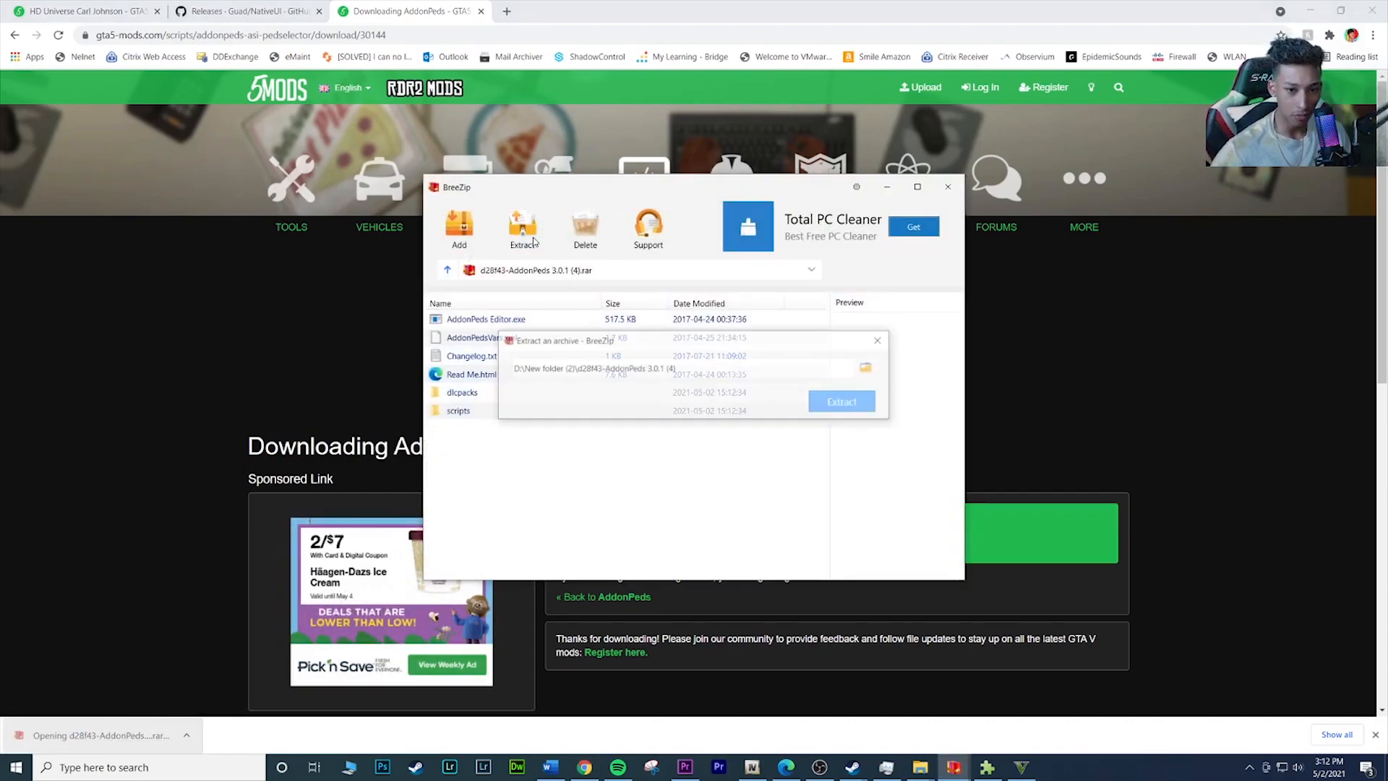
left_click(833, 406)
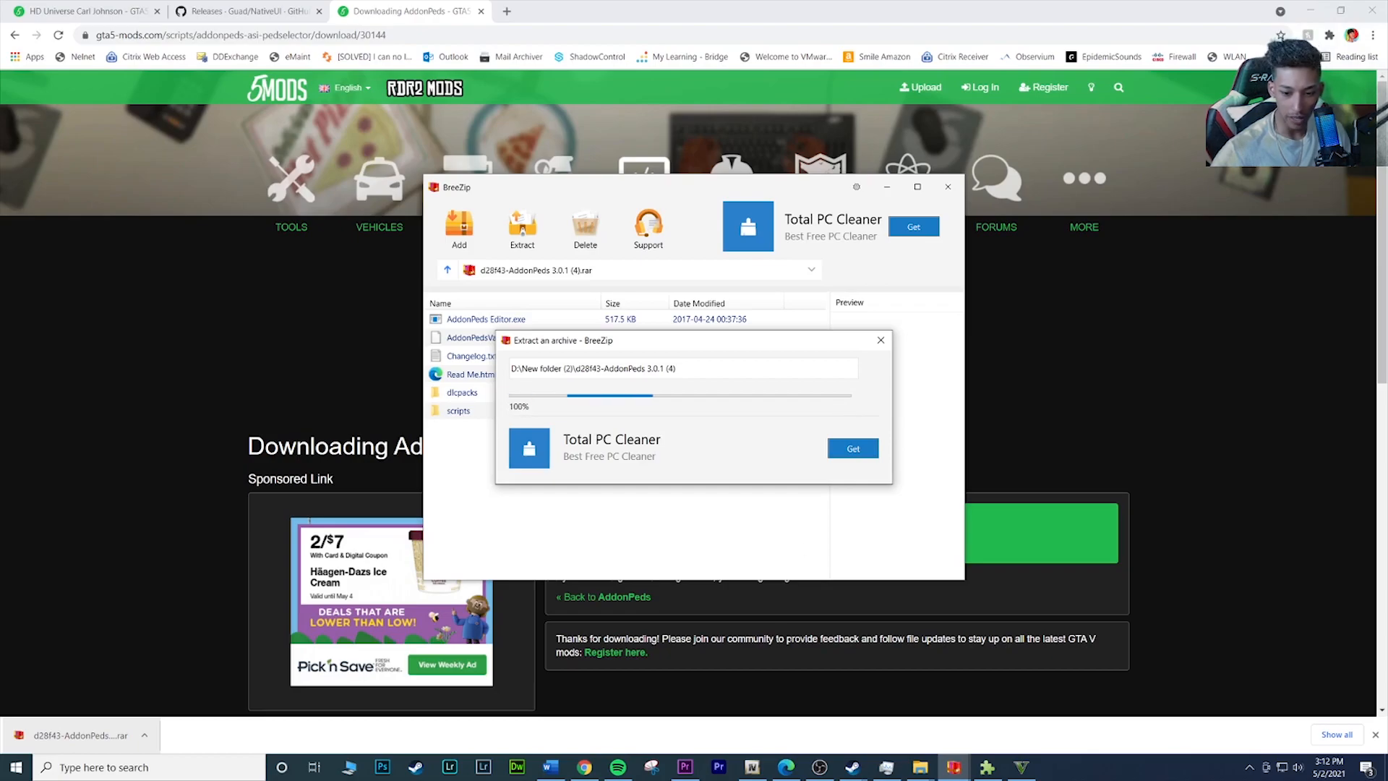
Step: Bring up OpenIV and the extracted AddonPeds folder, close BreeZip, and arrange the two windows side by side
left_click(752, 766)
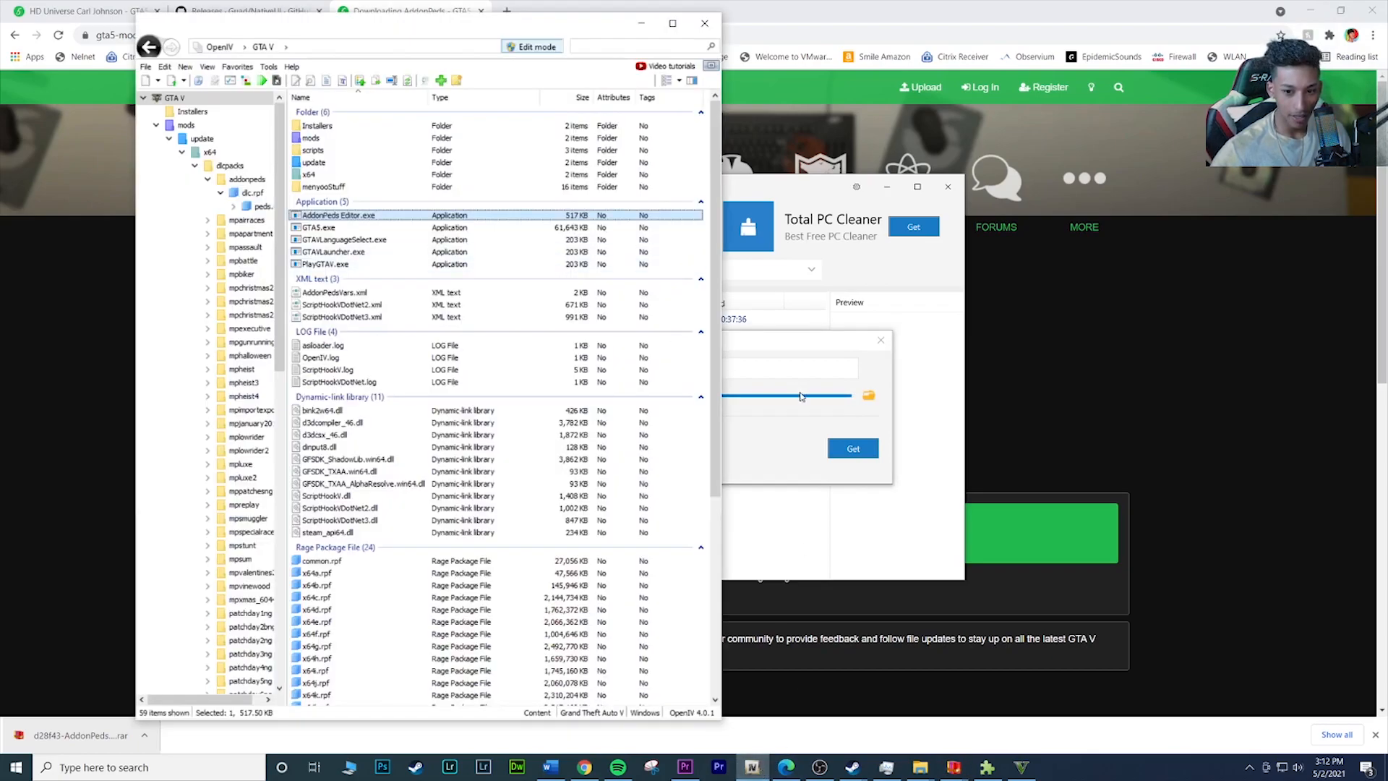
left_click_drag(0, 153, 690, 392)
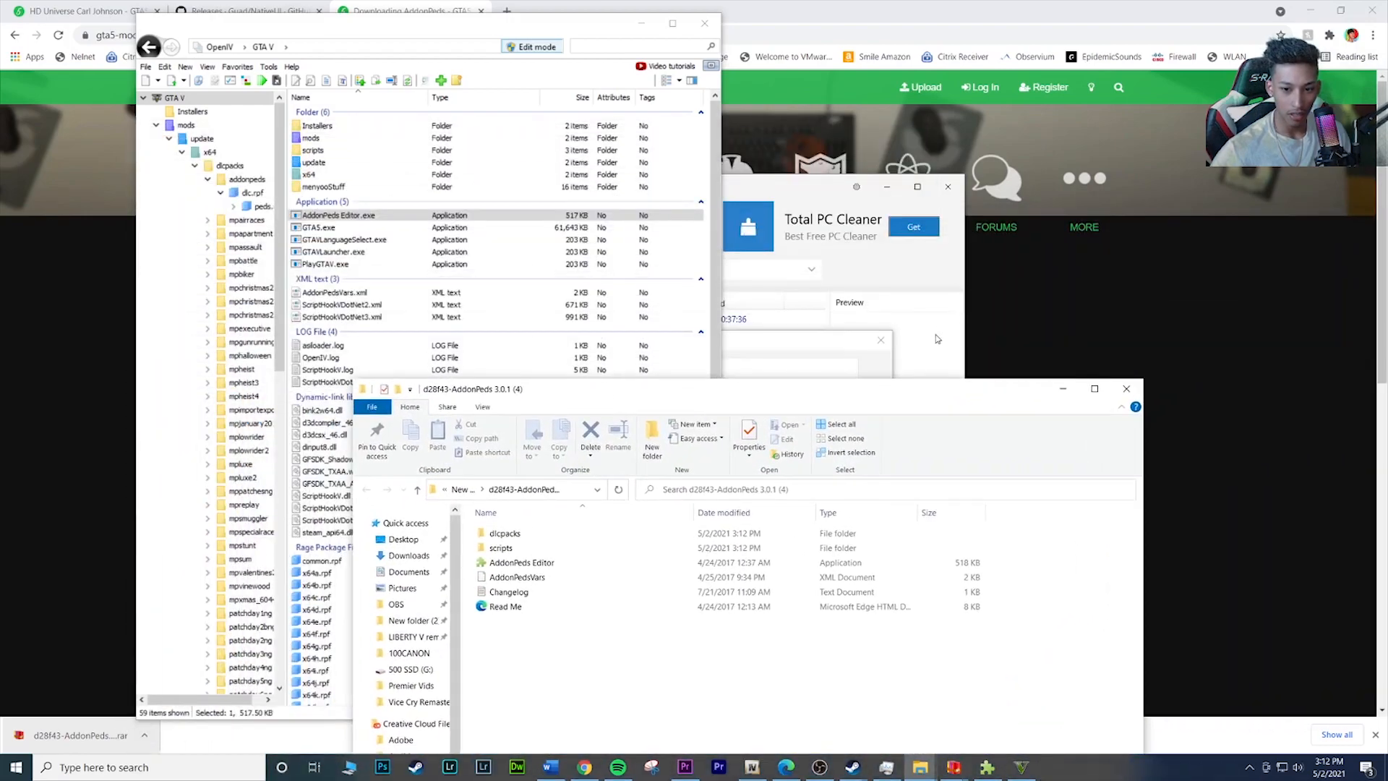
left_click(936, 344)
left_click(949, 188)
left_click_drag(803, 383, 969, 151)
left_click_drag(411, 51, 300, 51)
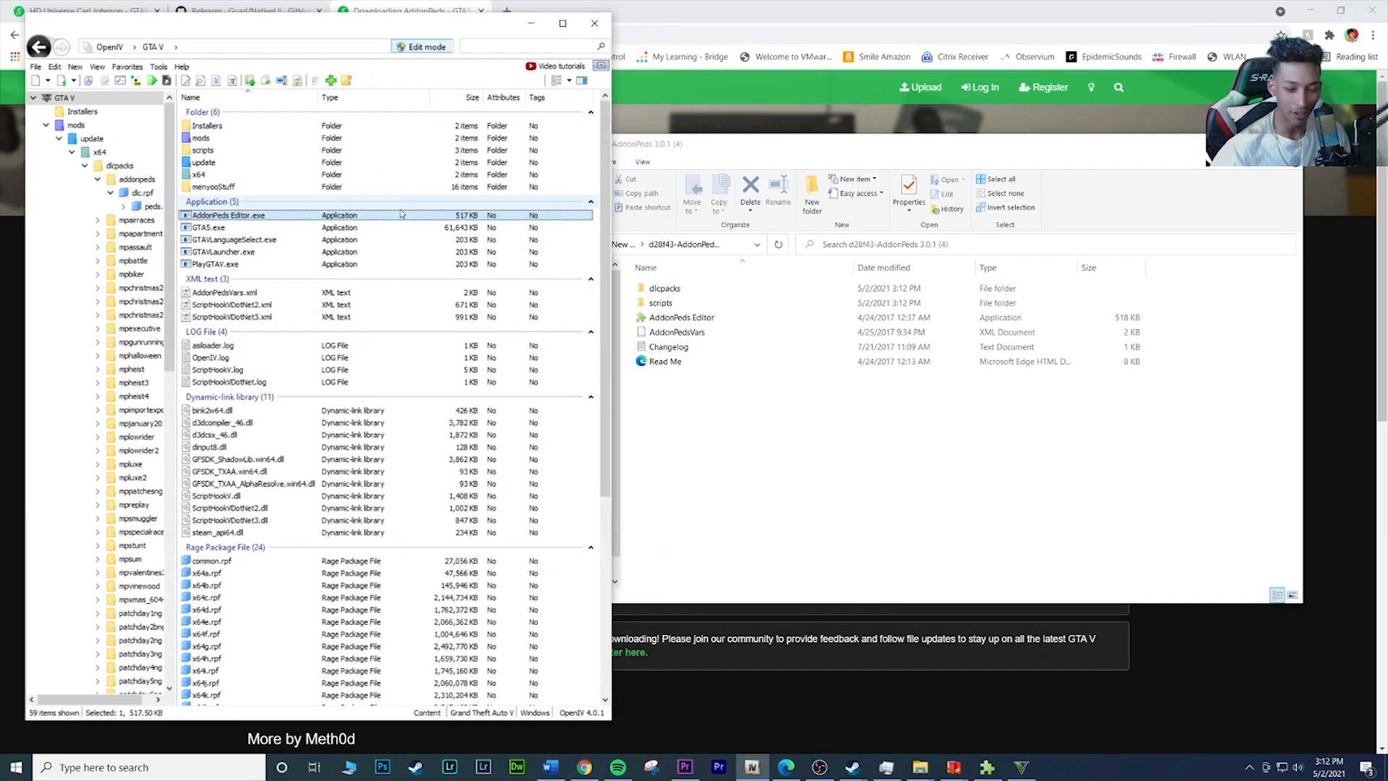
left_click(900, 458)
left_click_drag(810, 148, 867, 133)
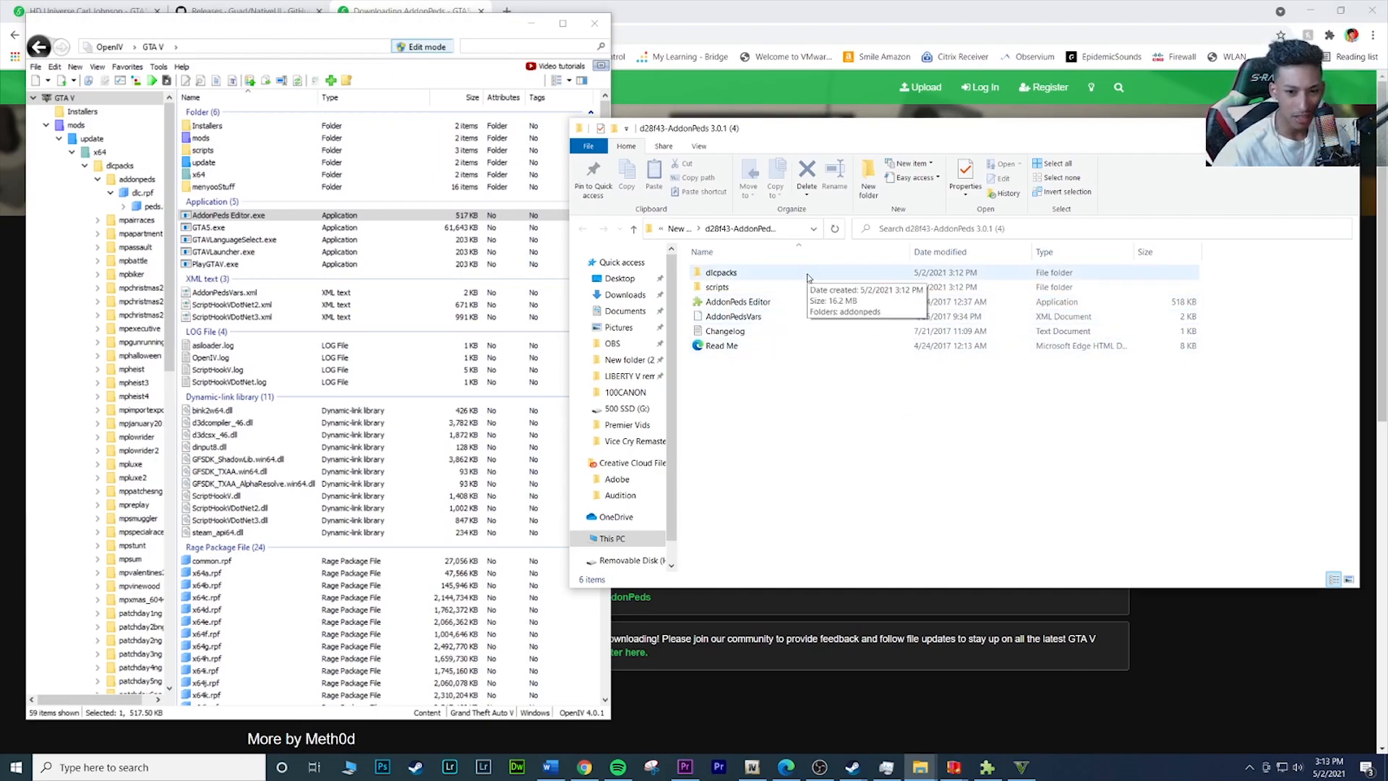
Step: In OpenIV, navigate to the mods > update > x64 > dlcpacks folder
left_click(719, 278)
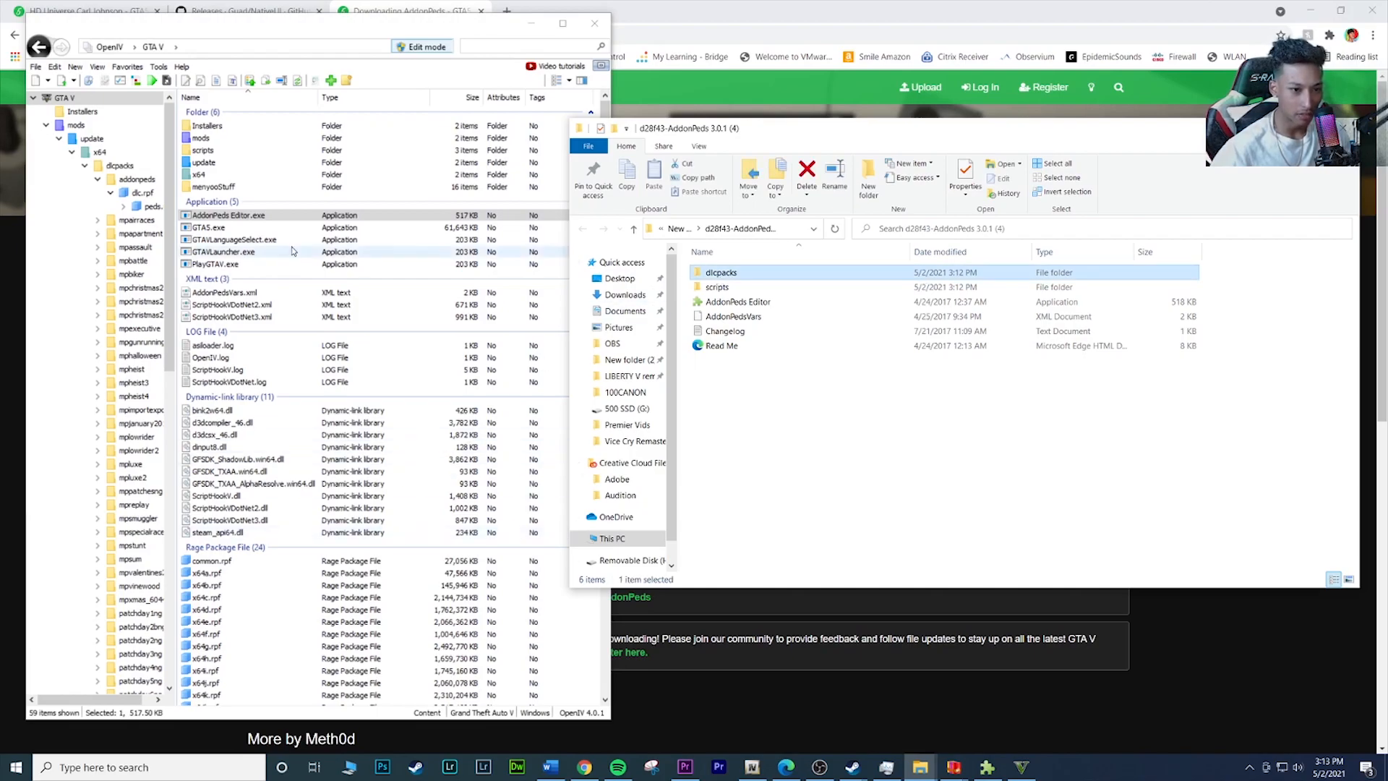
double_click(200, 139)
double_click(226, 126)
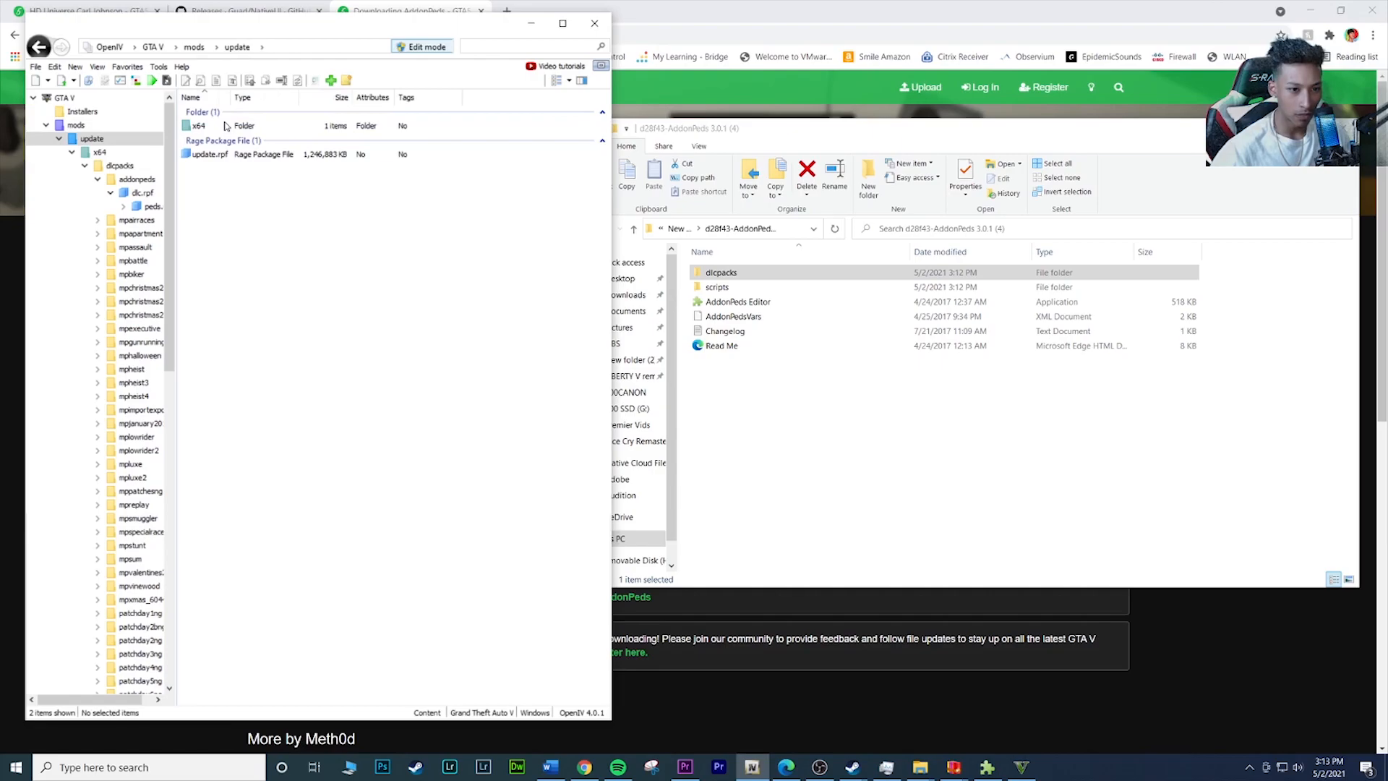
double_click(226, 127)
double_click(226, 127)
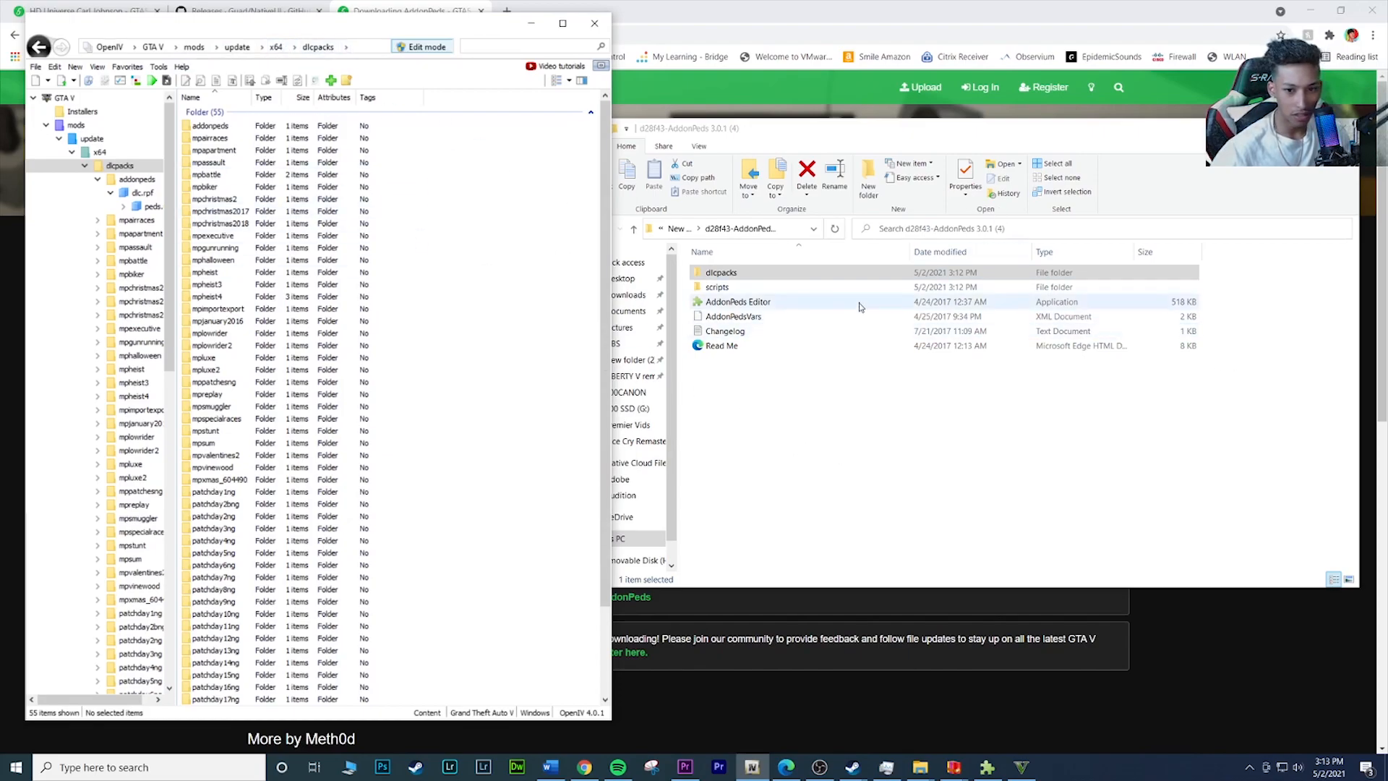
Step: Copy the addonpeds folder from the extracted dlcpacks folder into the mods dlcpacks folder in OpenIV
left_click(755, 273)
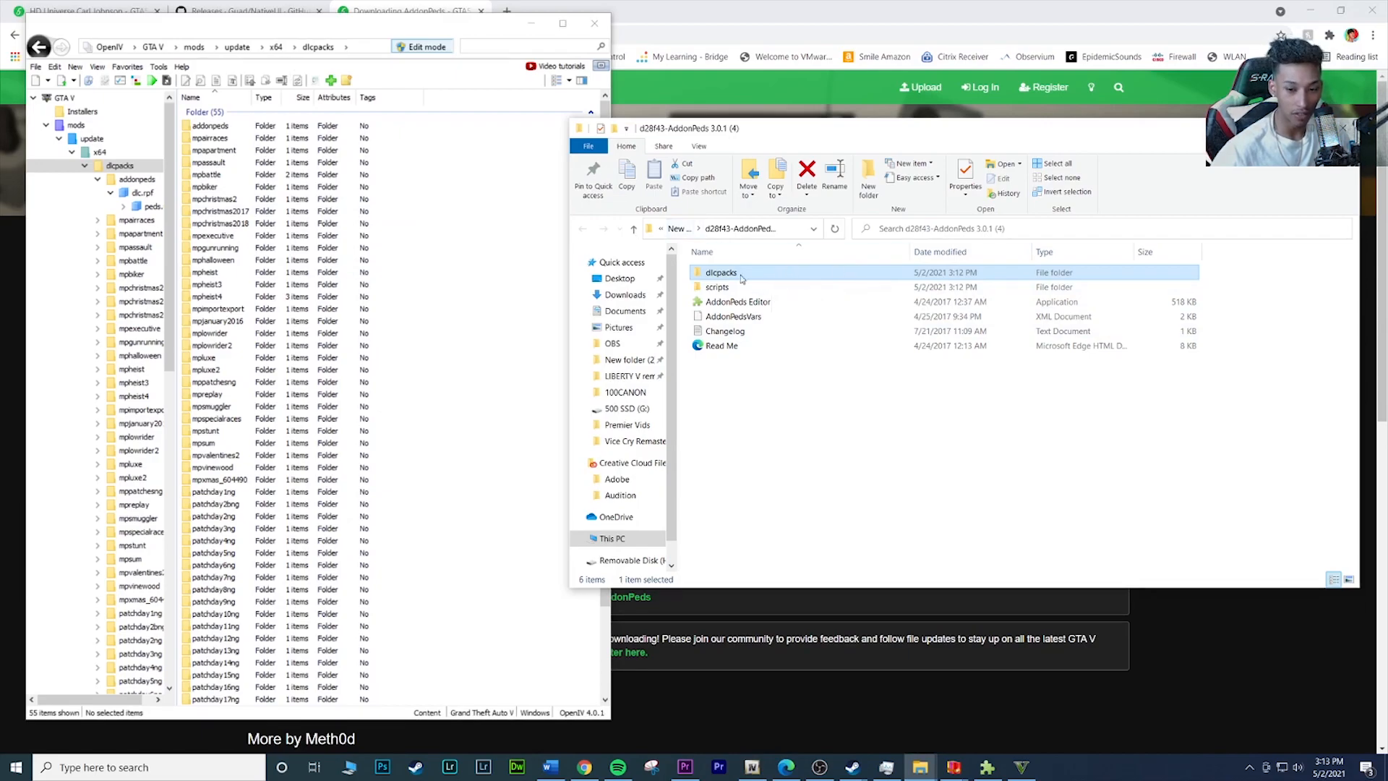
double_click(758, 280)
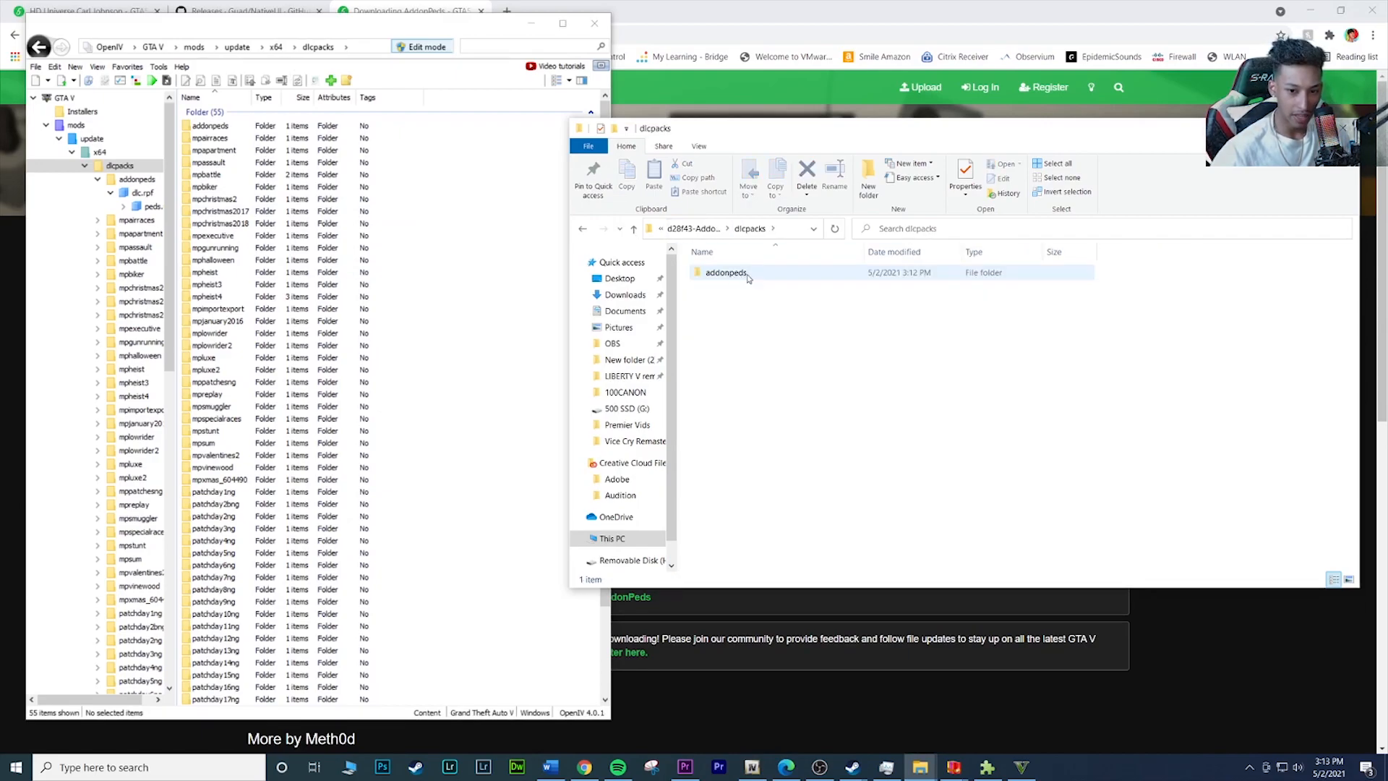
left_click(803, 278)
left_click_drag(792, 276, 485, 269)
left_click(493, 373)
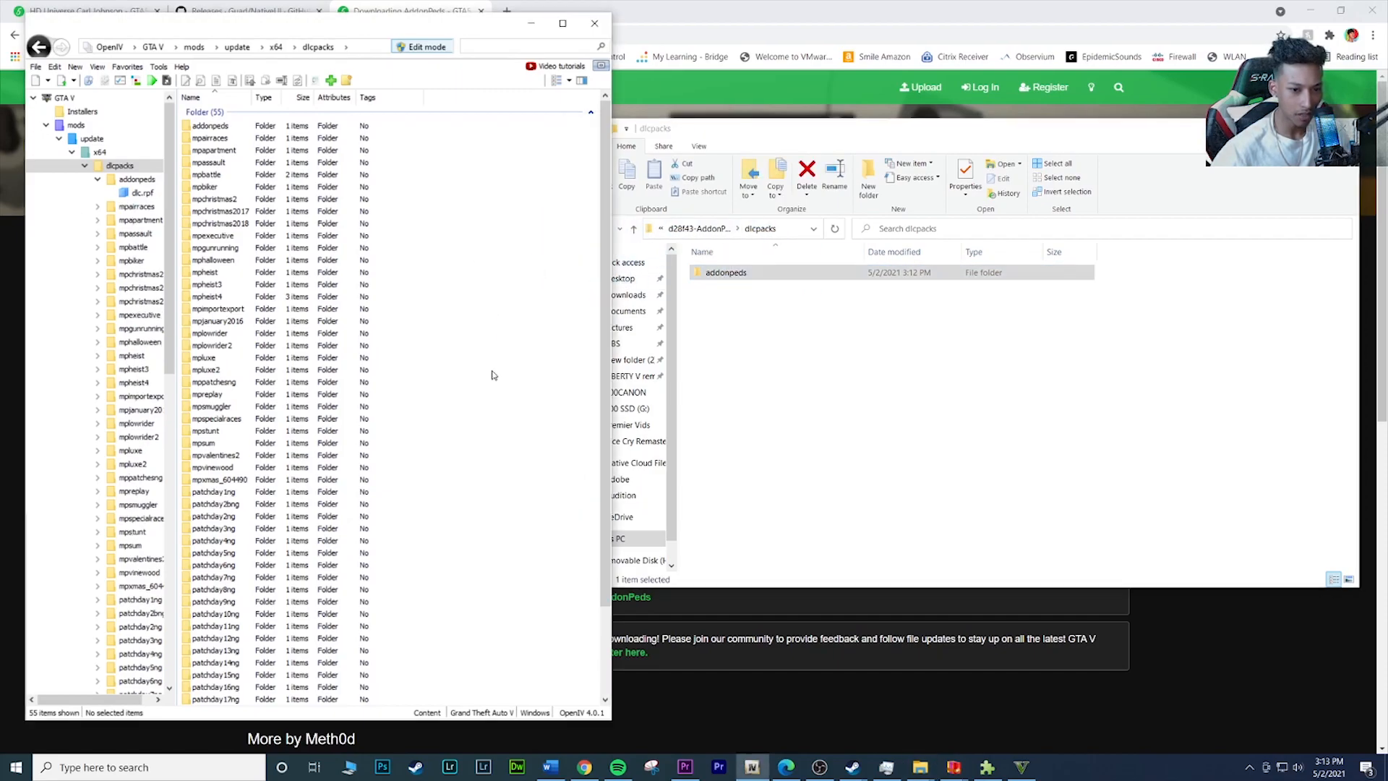
Step: Check the dlcpacks list and the contents of the copied addonpeds folder in OpenIV
scroll(301, 313, "down", 3)
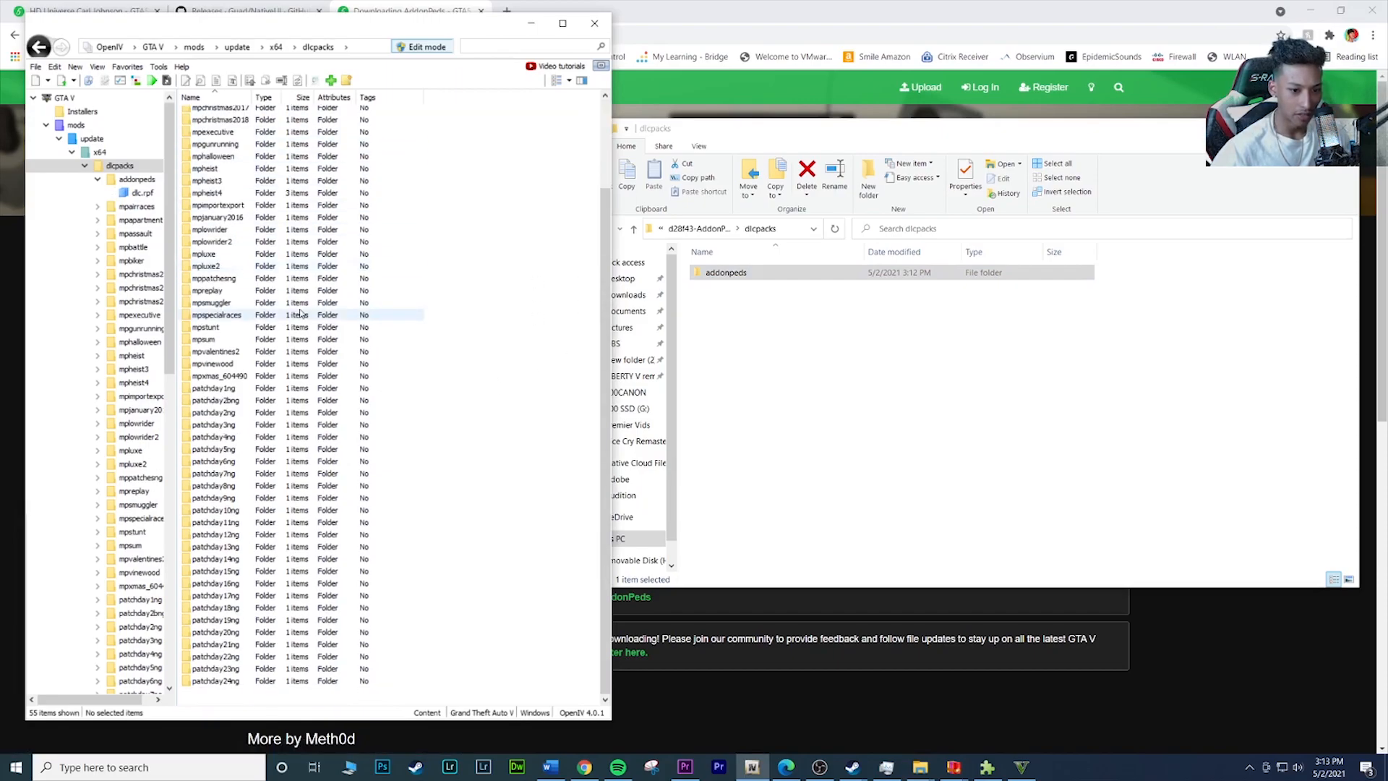
scroll(302, 314, "up", 3)
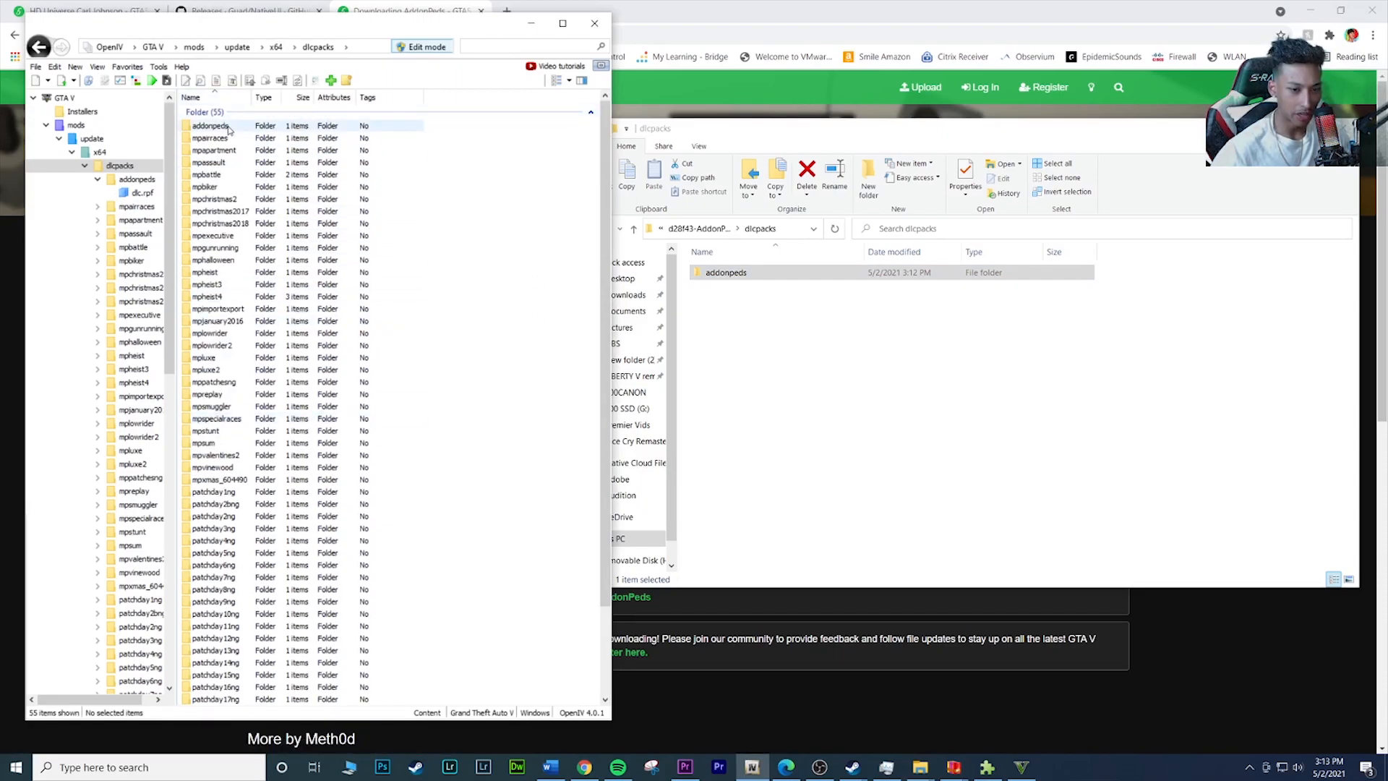
scroll(228, 128, "down", 3)
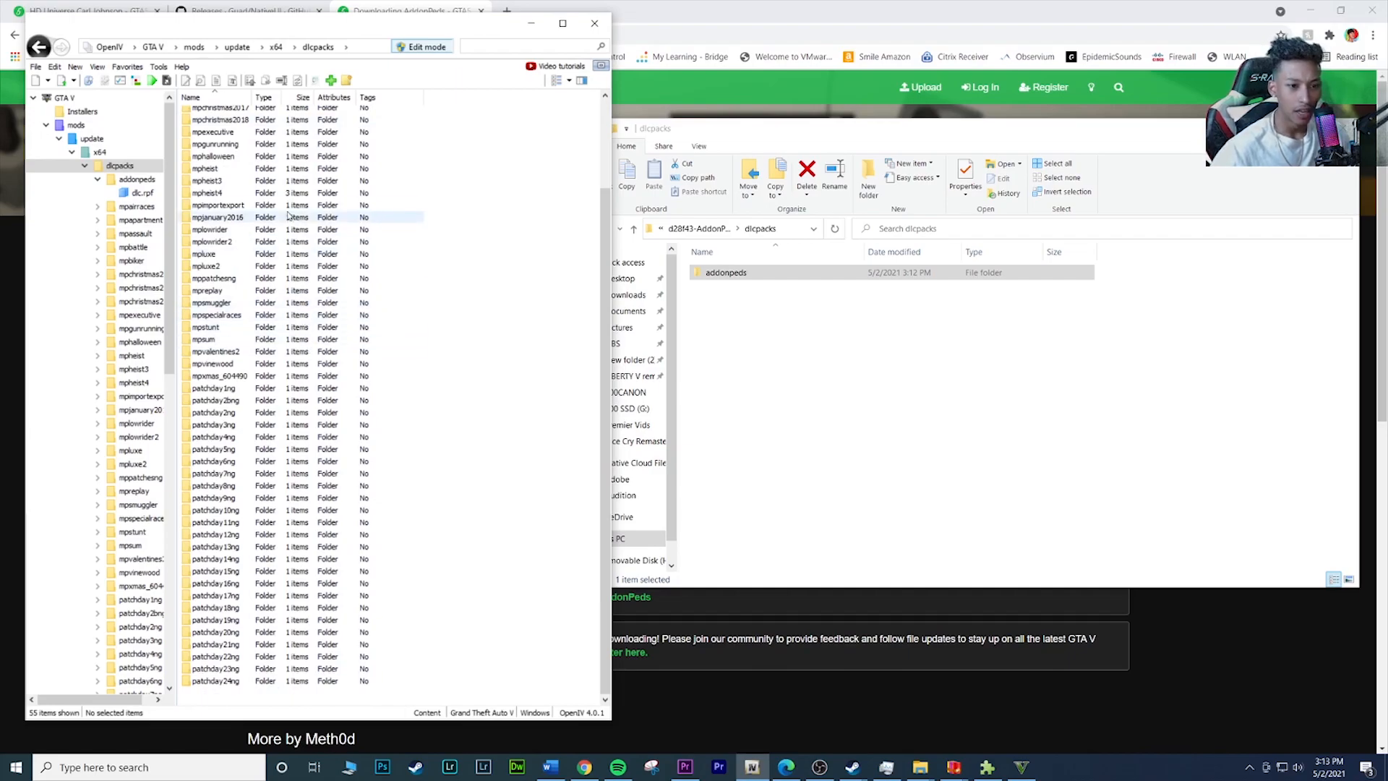
scroll(287, 221, "up", 3)
double_click(227, 126)
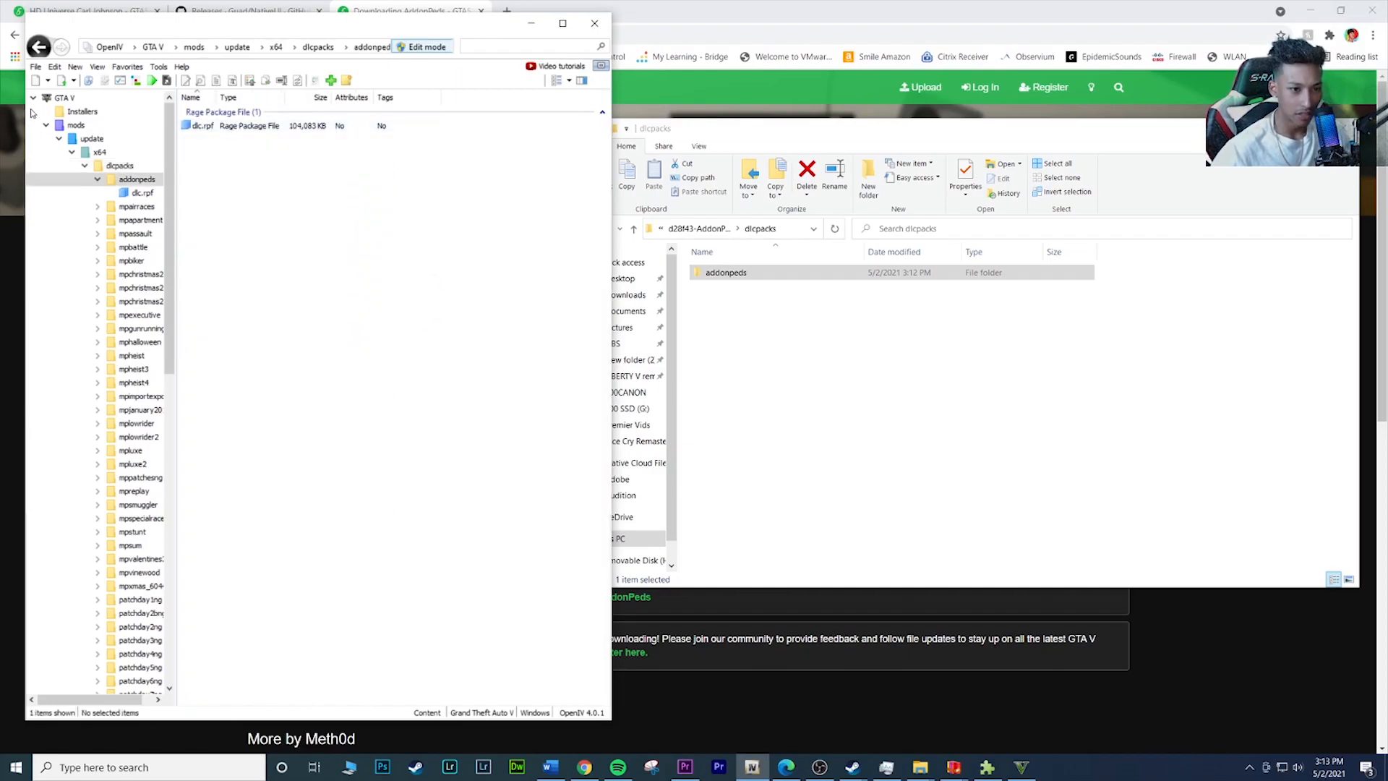
left_click(39, 46)
Step: Return to the top level of the extracted AddonPeds folder and to the GTA V root folder in OpenIV
left_click(822, 302)
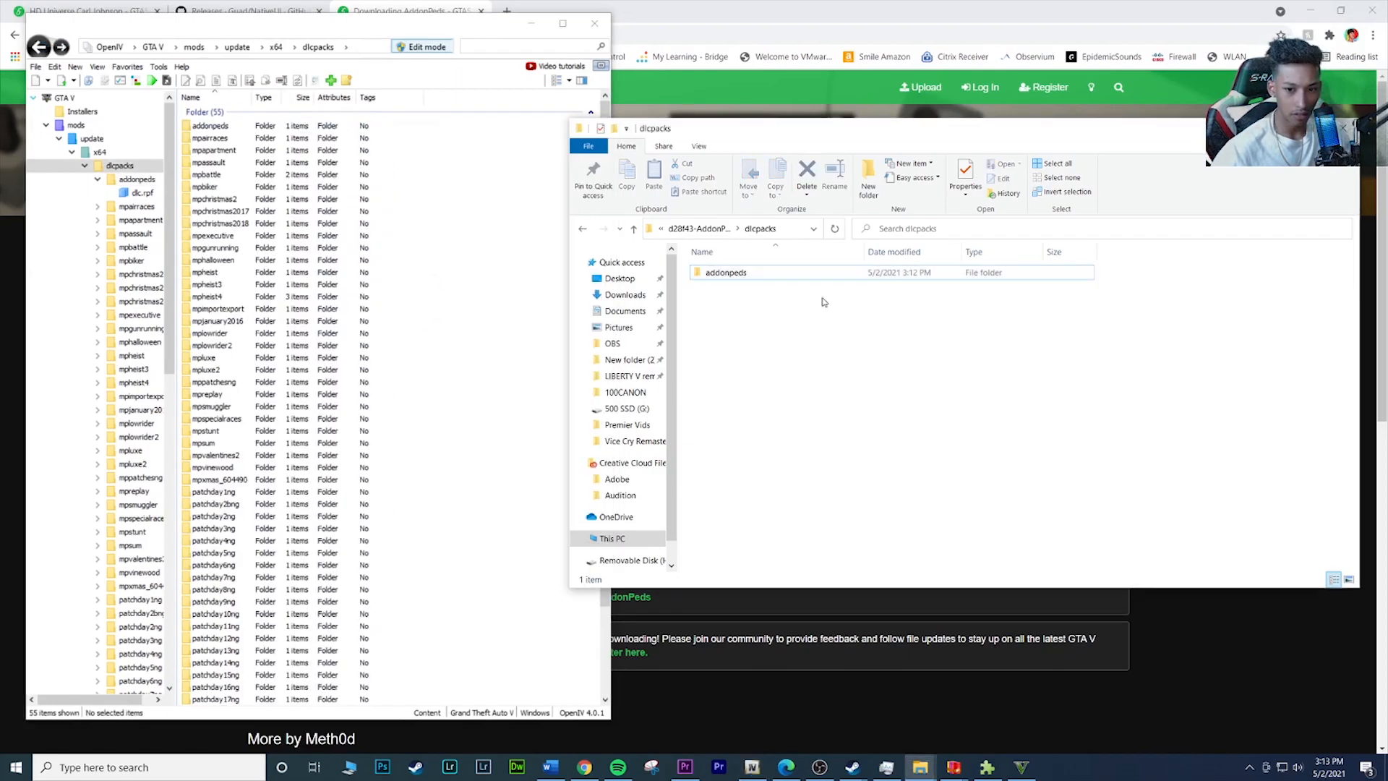
left_click(589, 230)
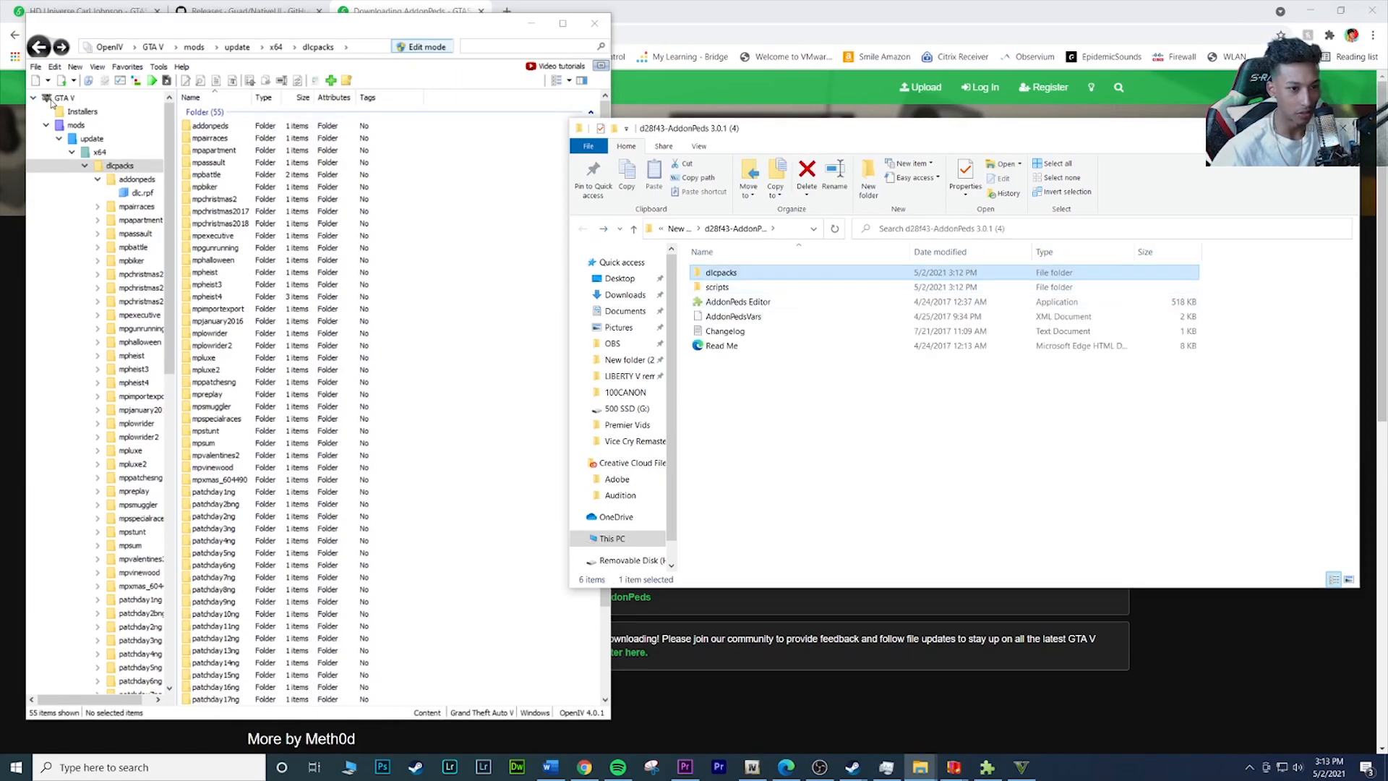
left_click(52, 99)
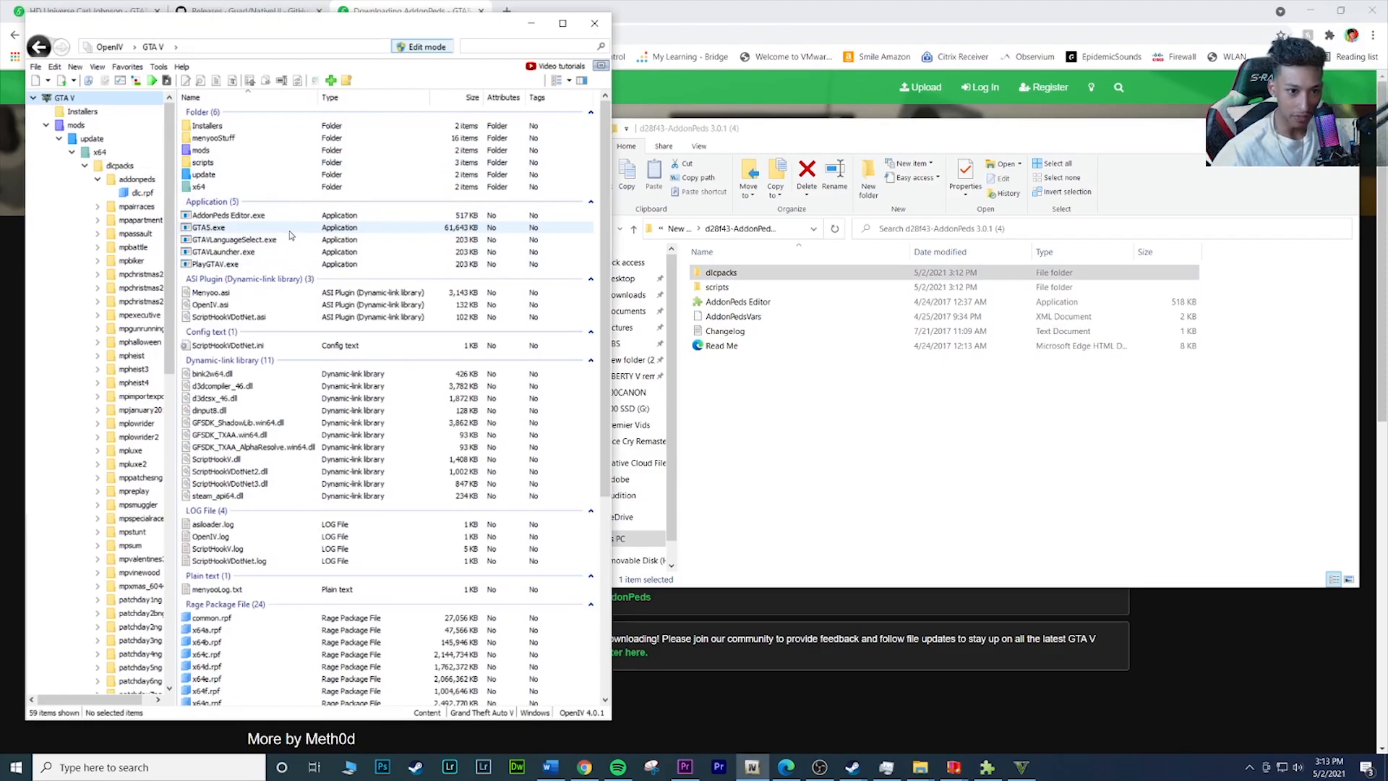
left_click(347, 80)
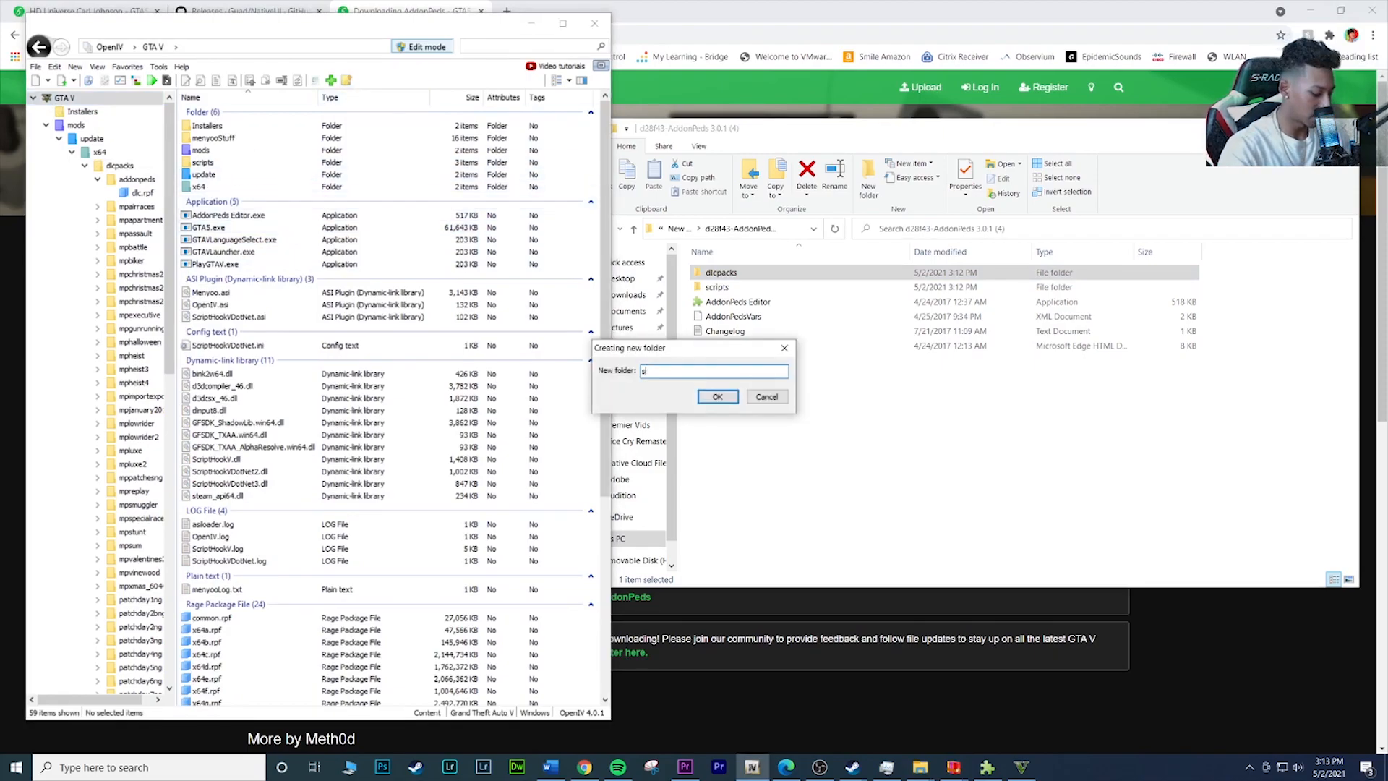
type("scripots")
key("BackSpace")
key("BackSpace")
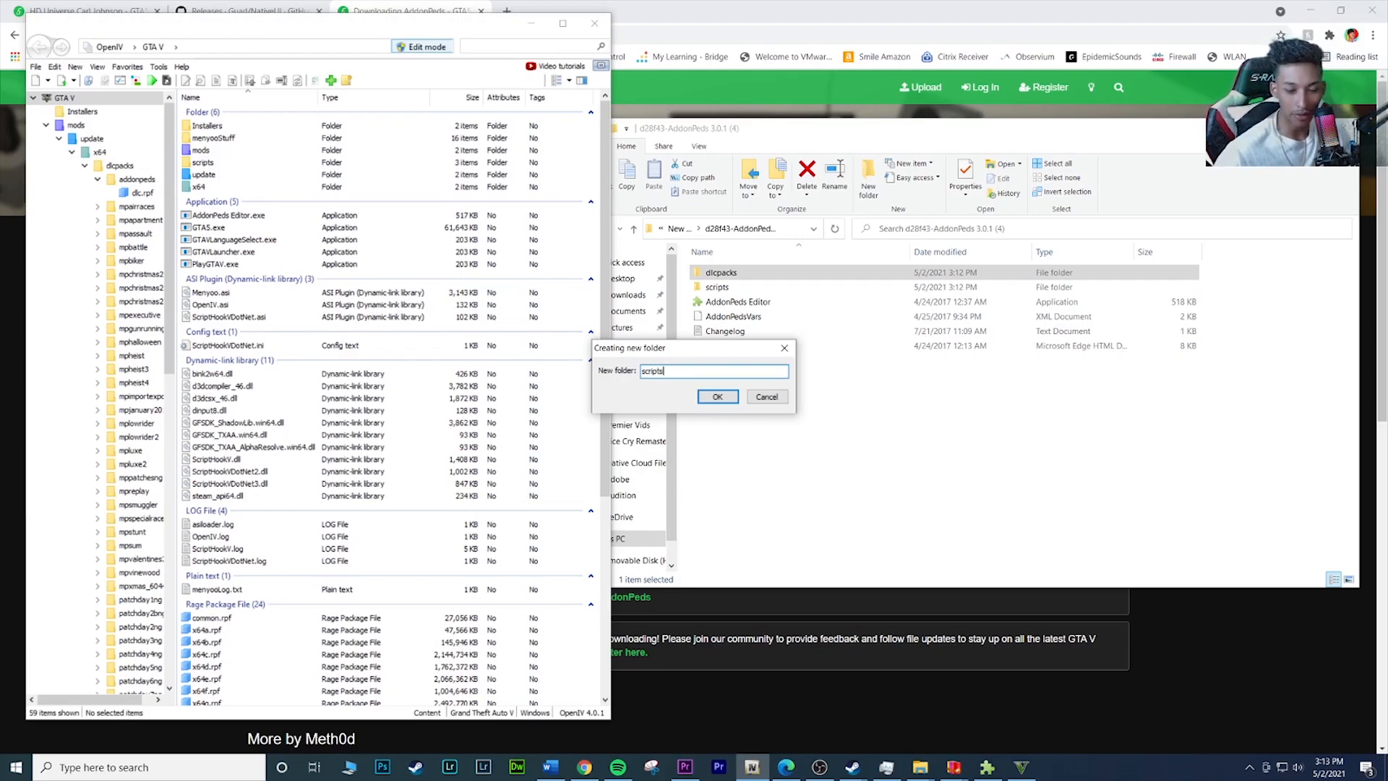
left_click(767, 397)
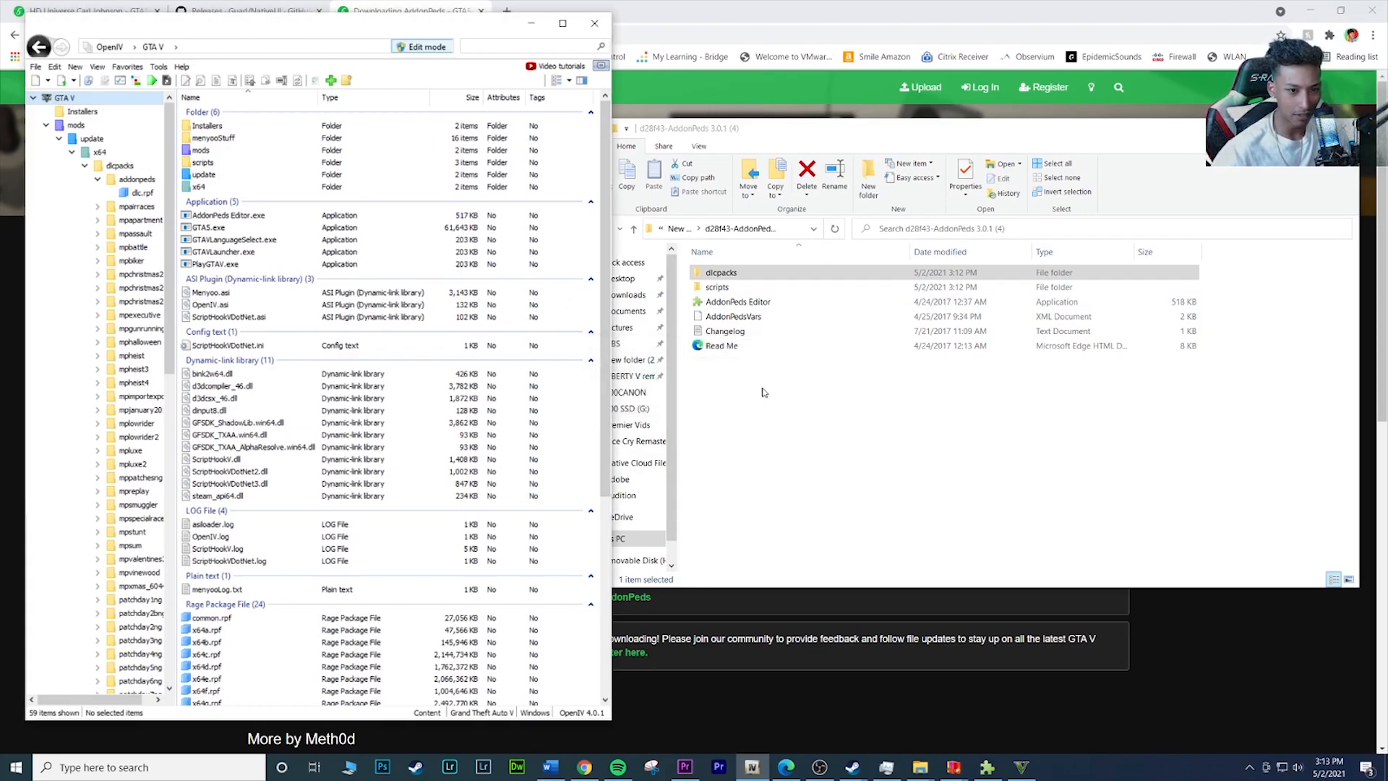
Step: Open the GTA V scripts folder in OpenIV and copy PedSelector.dll into it from the extracted AddonPeds scripts folder
double_click(256, 166)
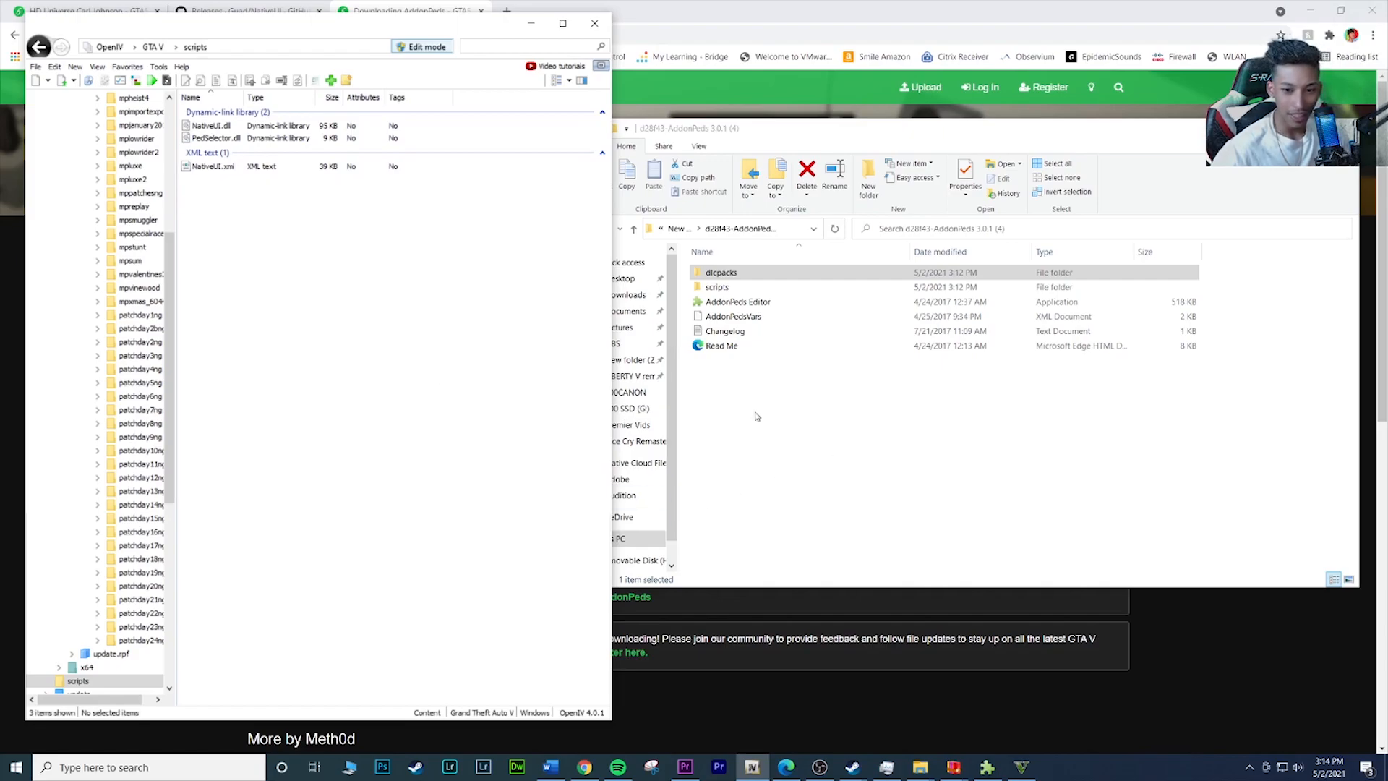
left_click(862, 409)
double_click(756, 292)
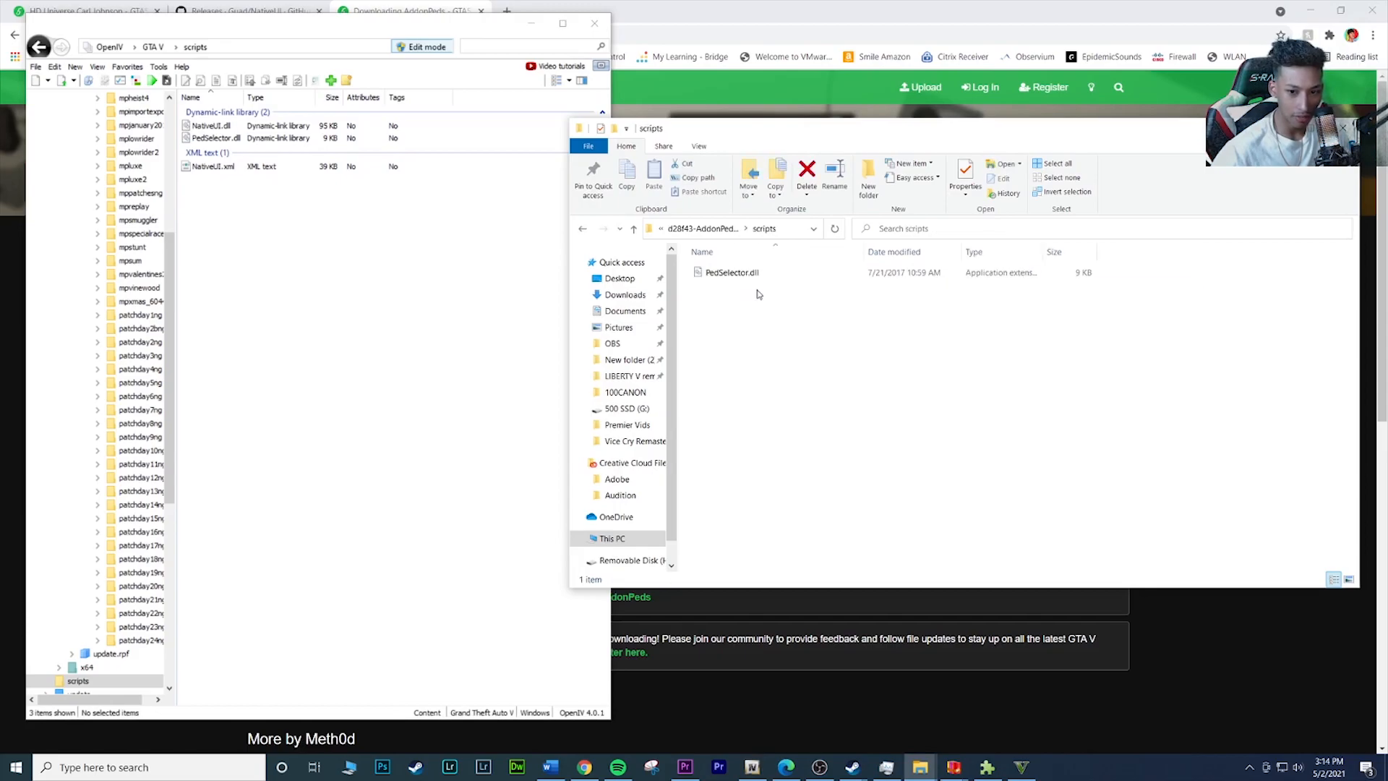
left_click(722, 279)
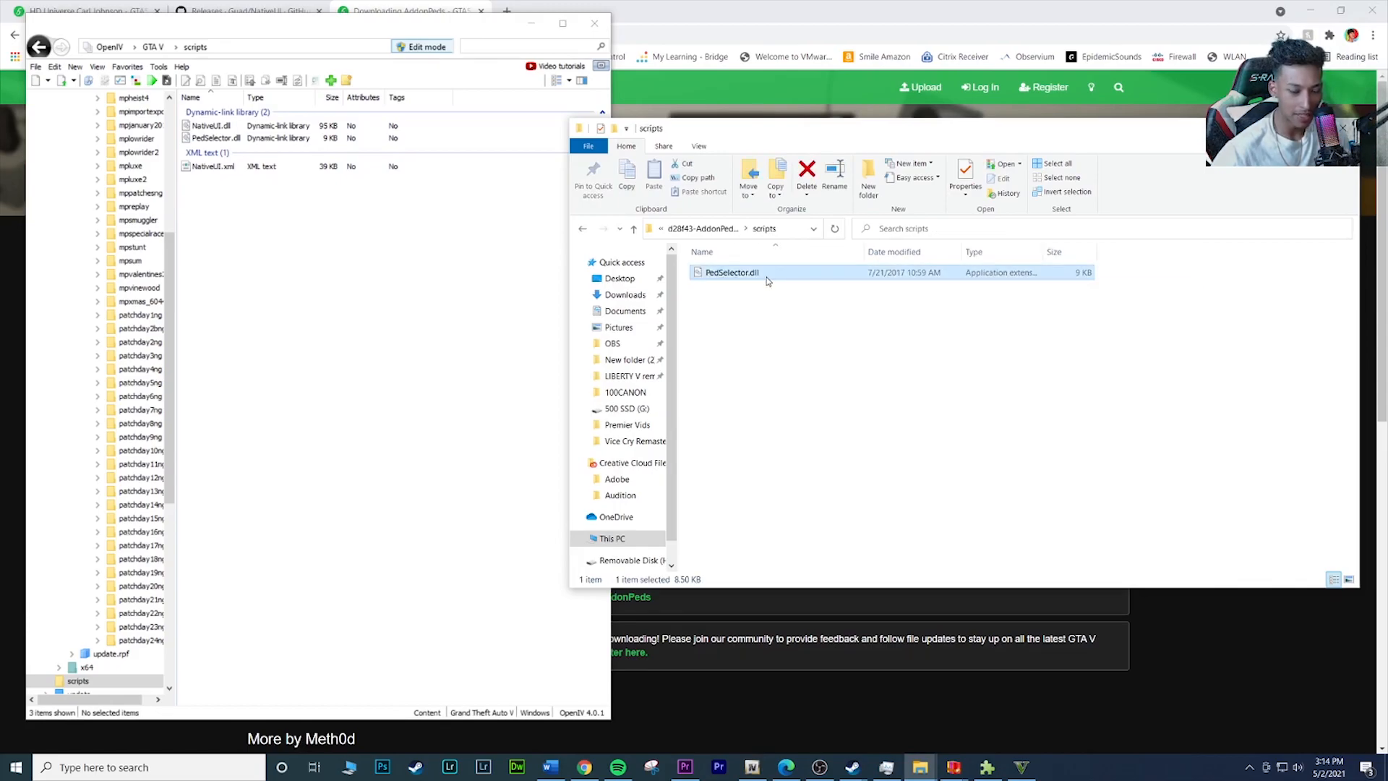
left_click_drag(768, 281, 277, 256)
left_click(215, 137)
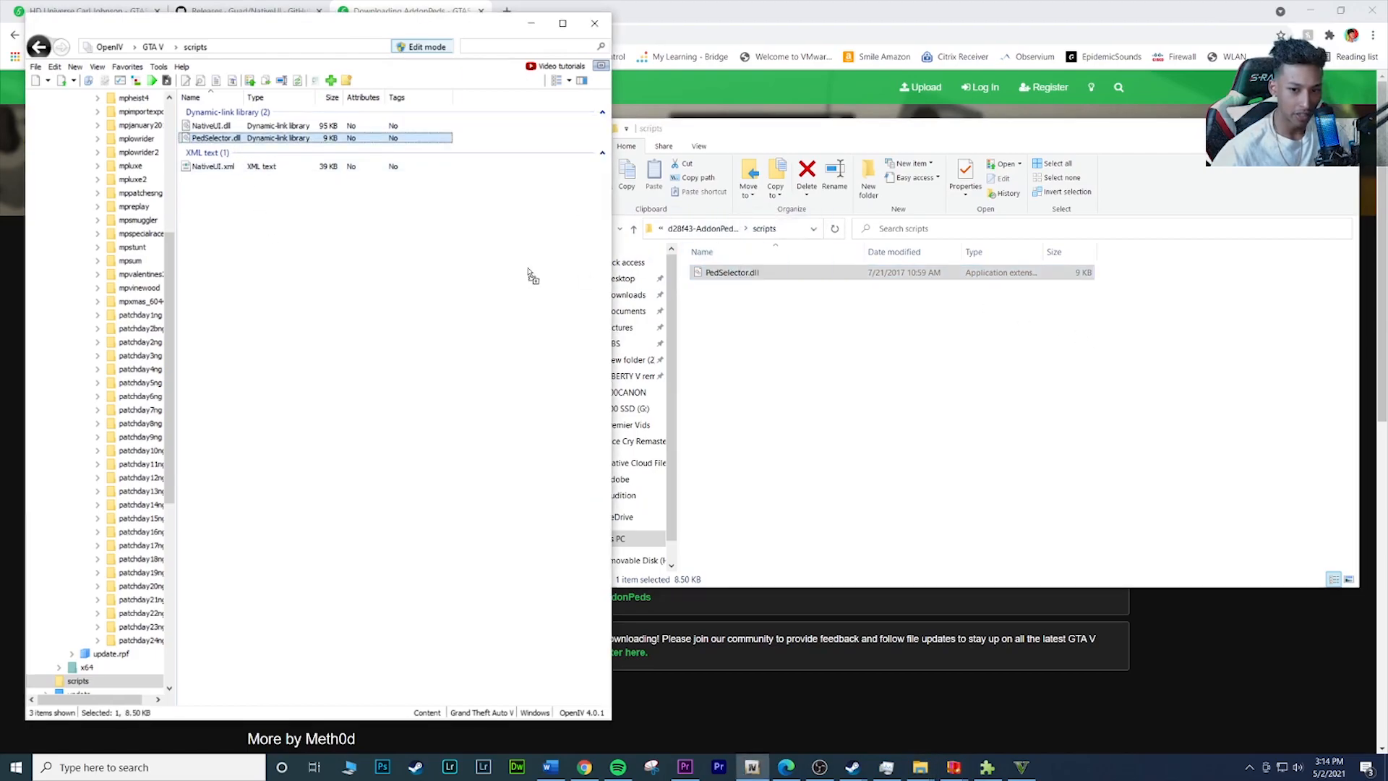
left_click(331, 268)
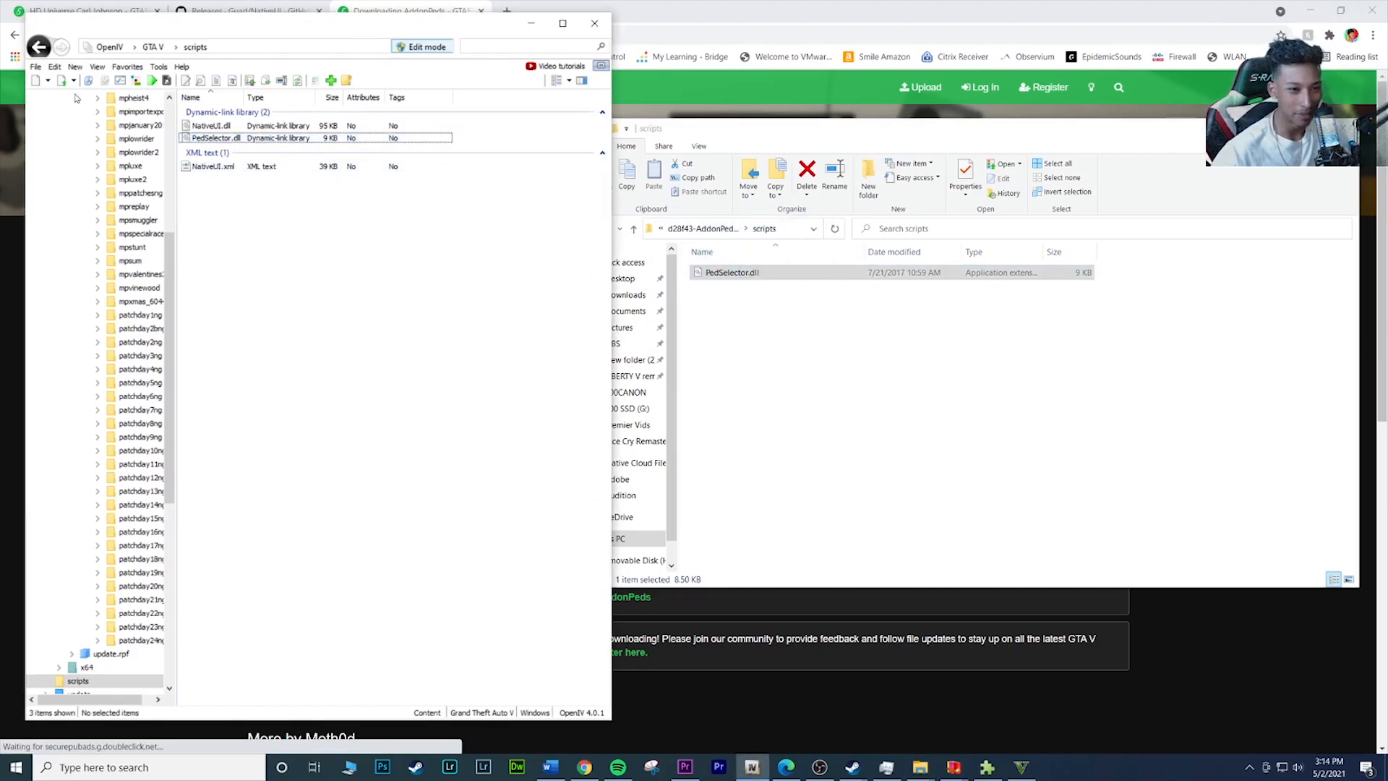
Step: Copy AddonPeds Editor and AddonPedsVars from the extracted AddonPeds folder into the GTA V root folder in OpenIV
scroll(123, 167, "up", 7)
left_click(864, 456)
left_click(591, 230)
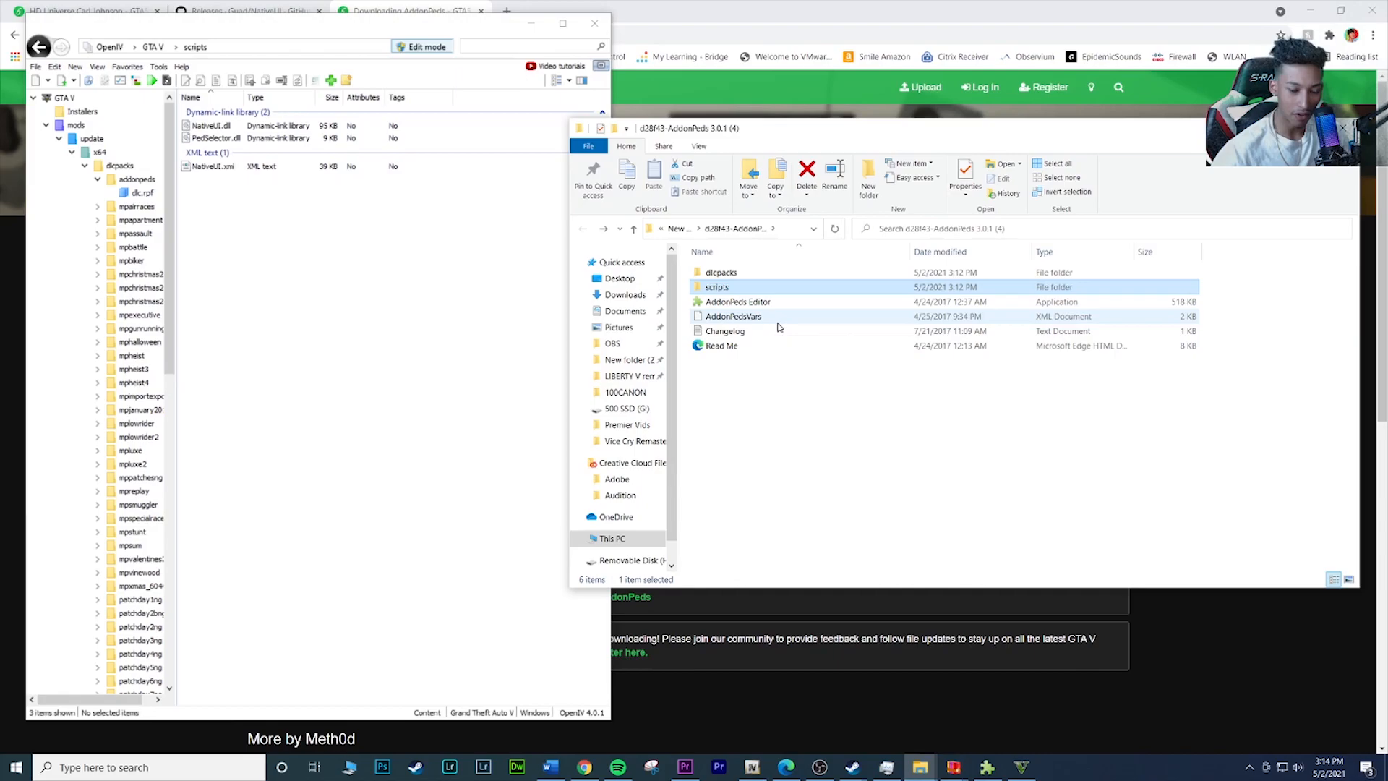
left_click(73, 99)
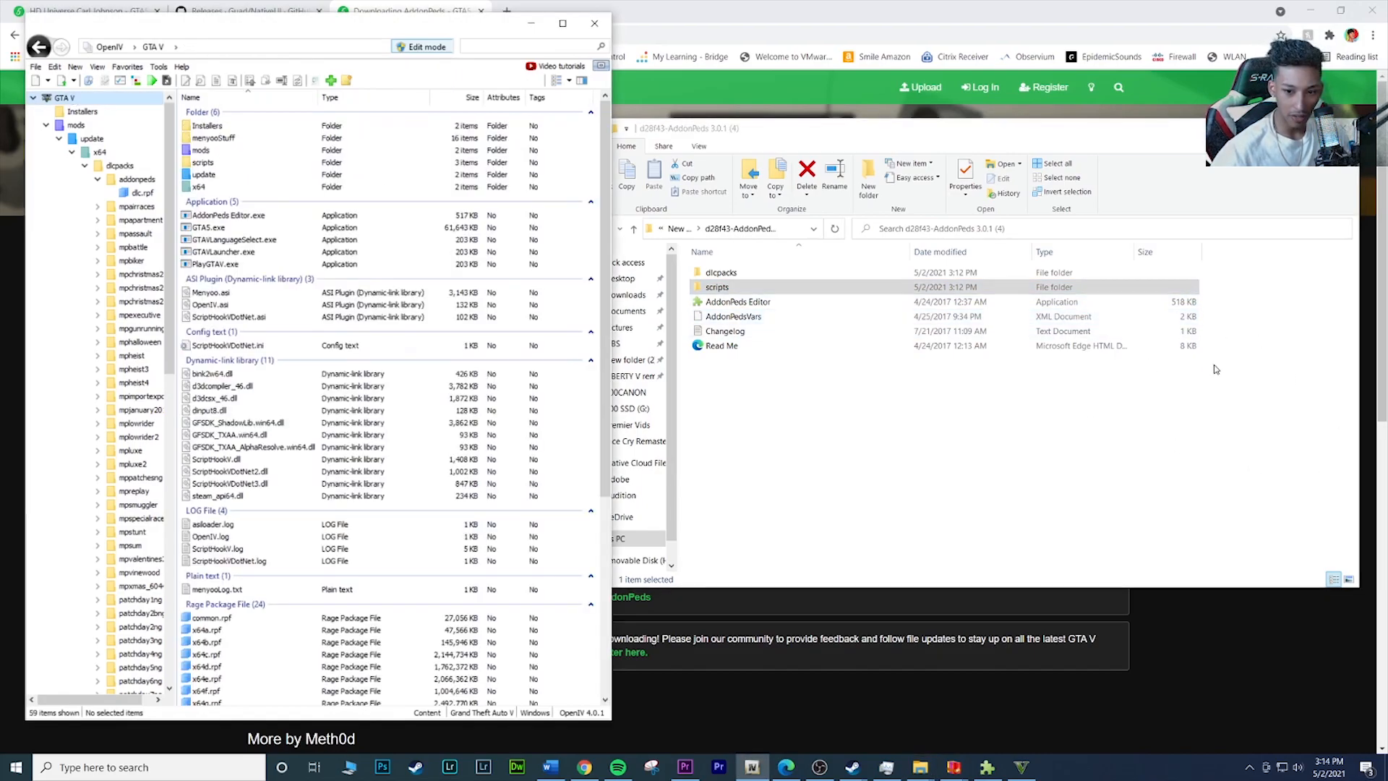
left_click_drag(1223, 298, 1137, 322)
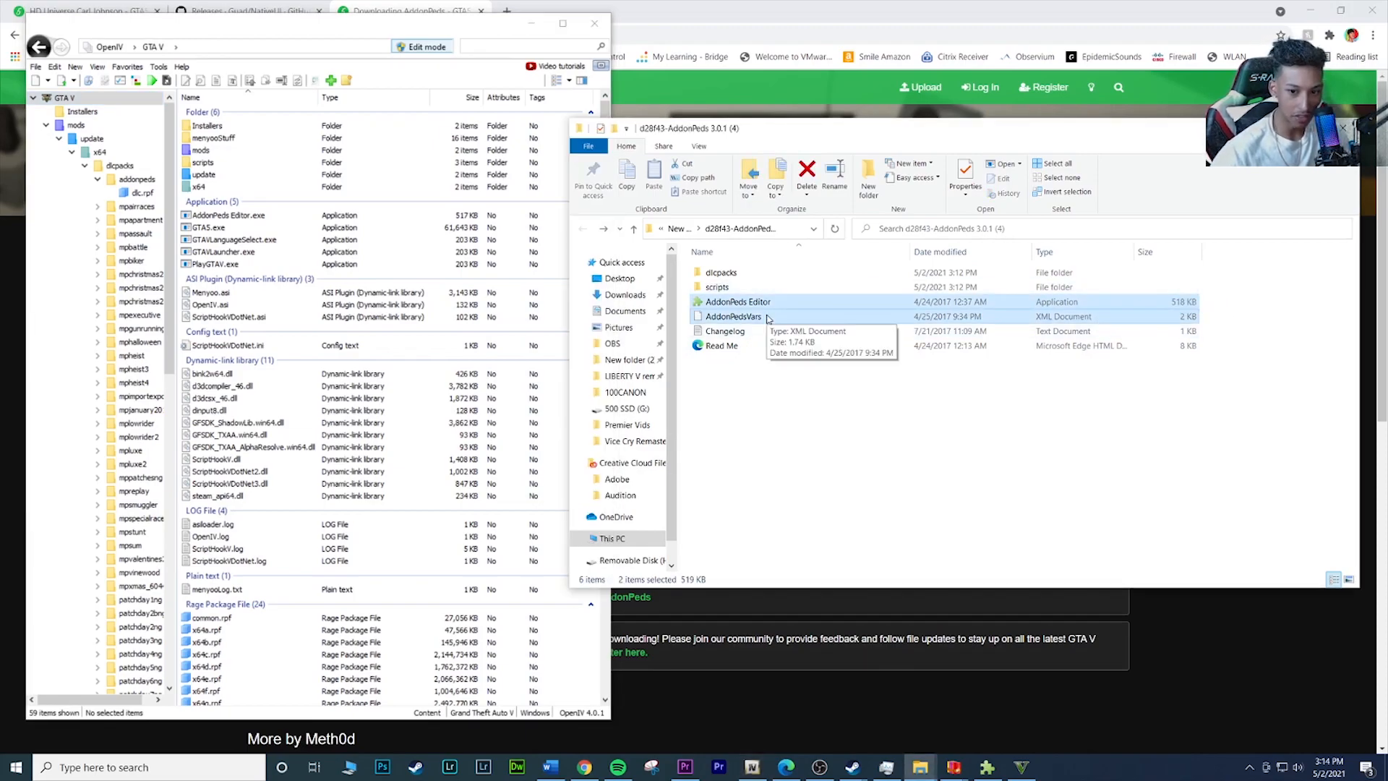
left_click_drag(857, 309, 446, 509)
left_click(446, 509)
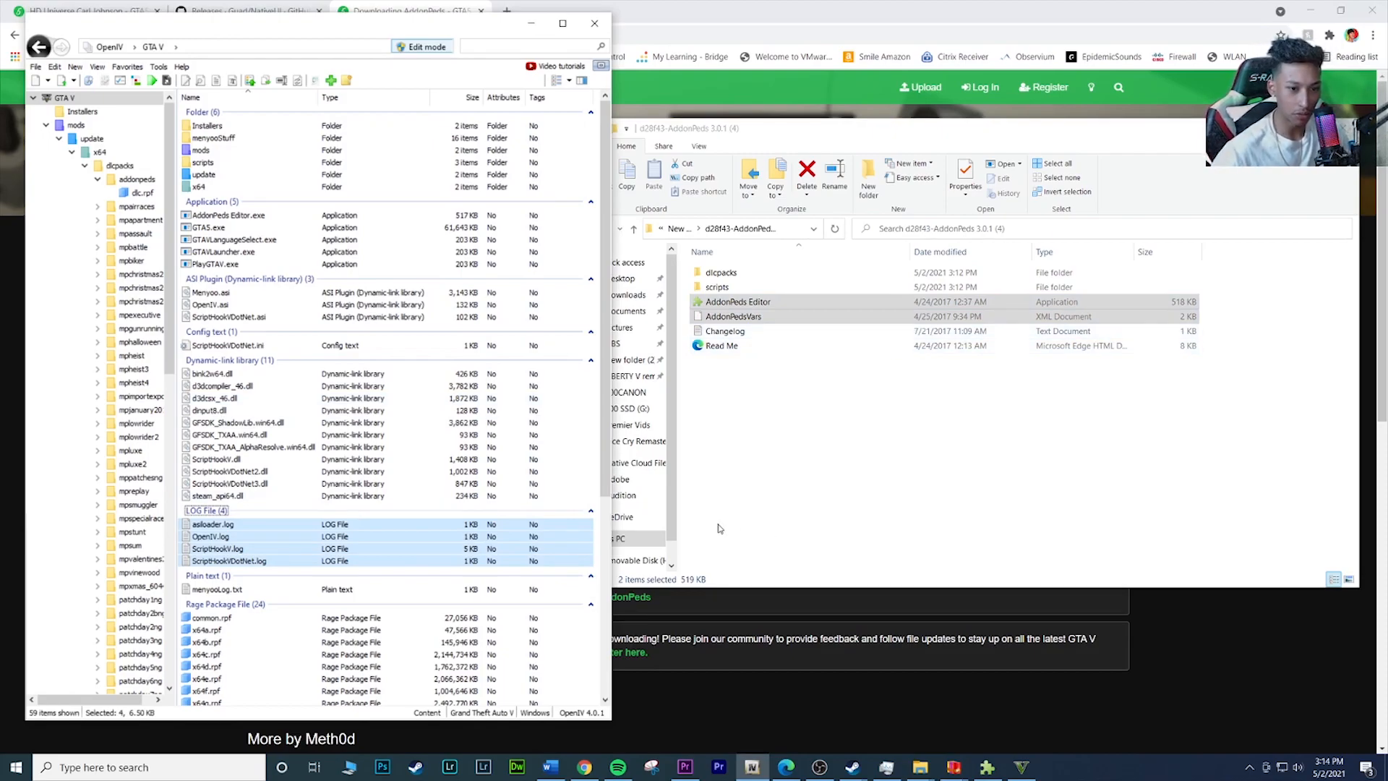
Step: In OpenIV, navigate to the mods > update > update.rpf > common > data folder
double_click(207, 151)
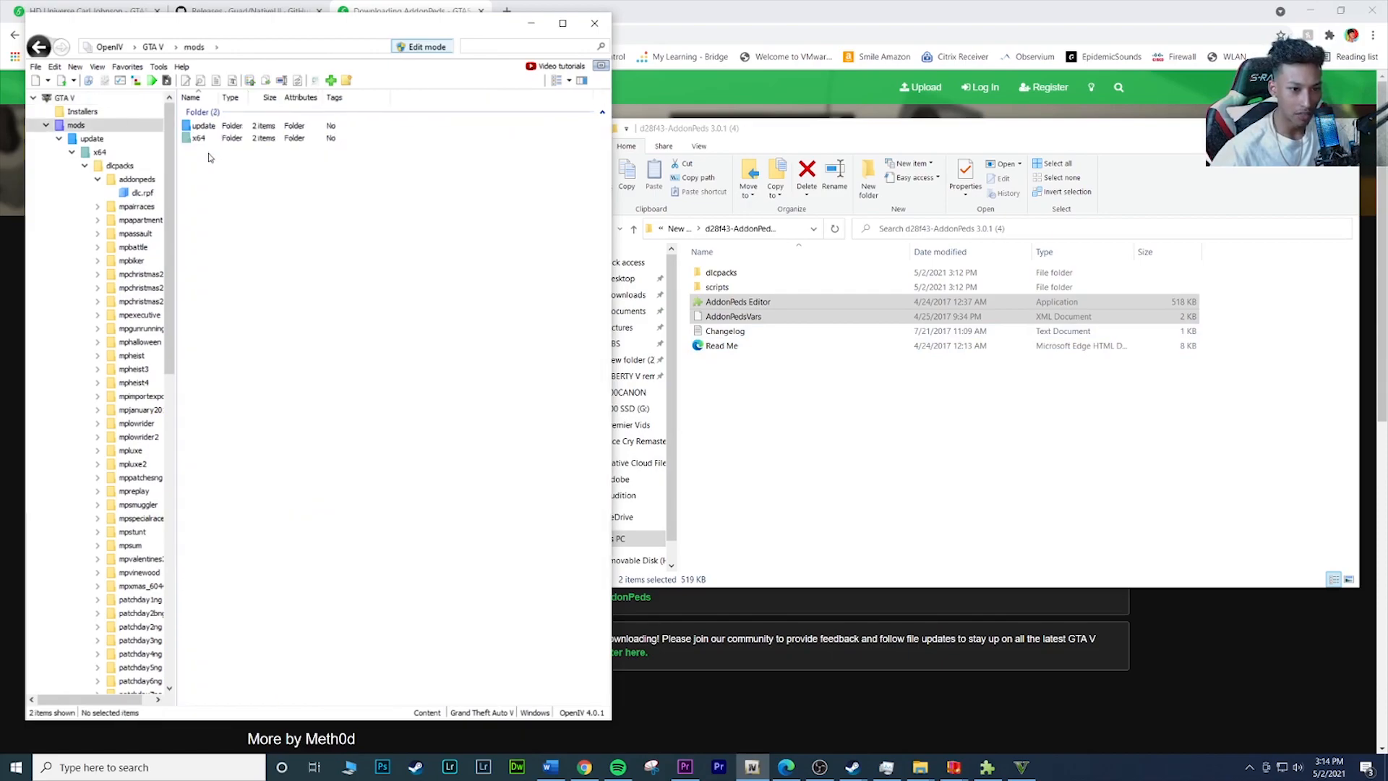
double_click(213, 127)
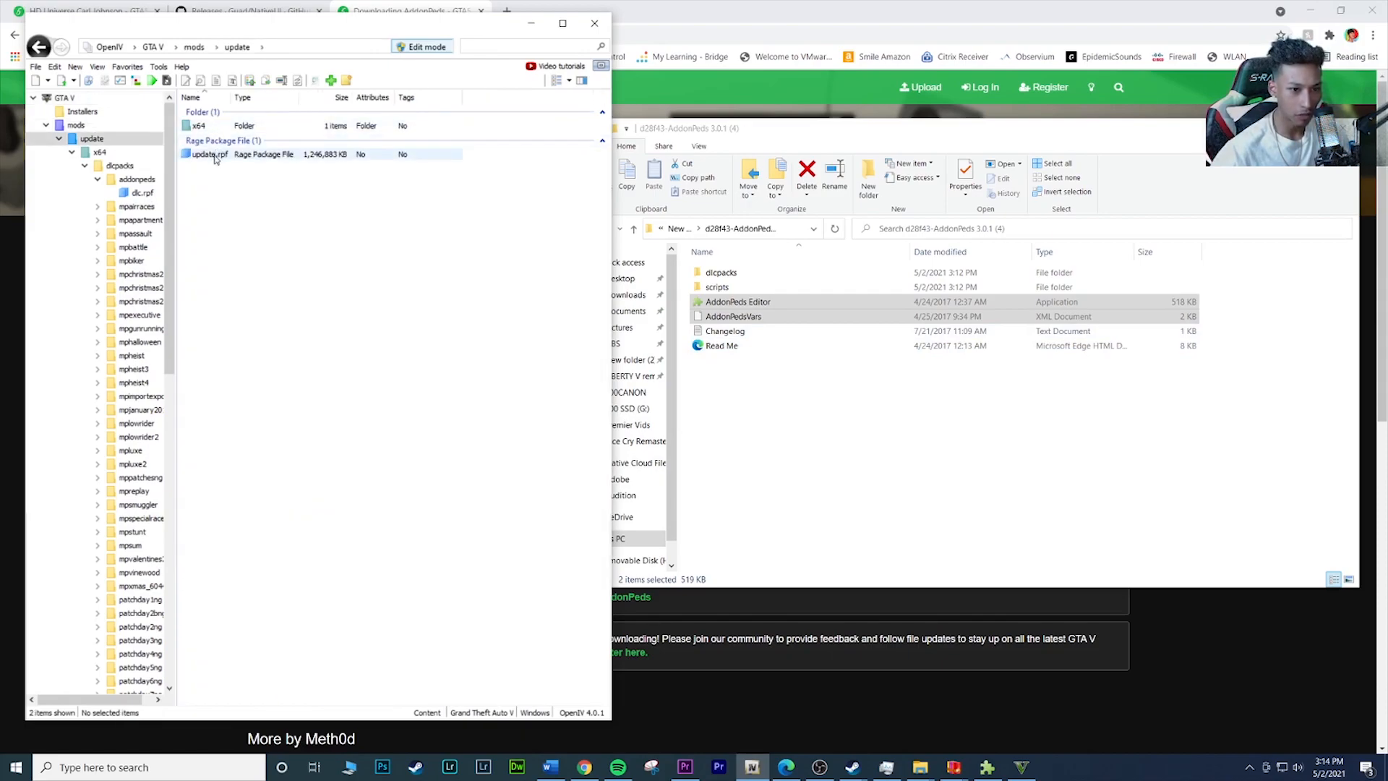
double_click(211, 155)
double_click(220, 128)
left_click(224, 129)
double_click(224, 129)
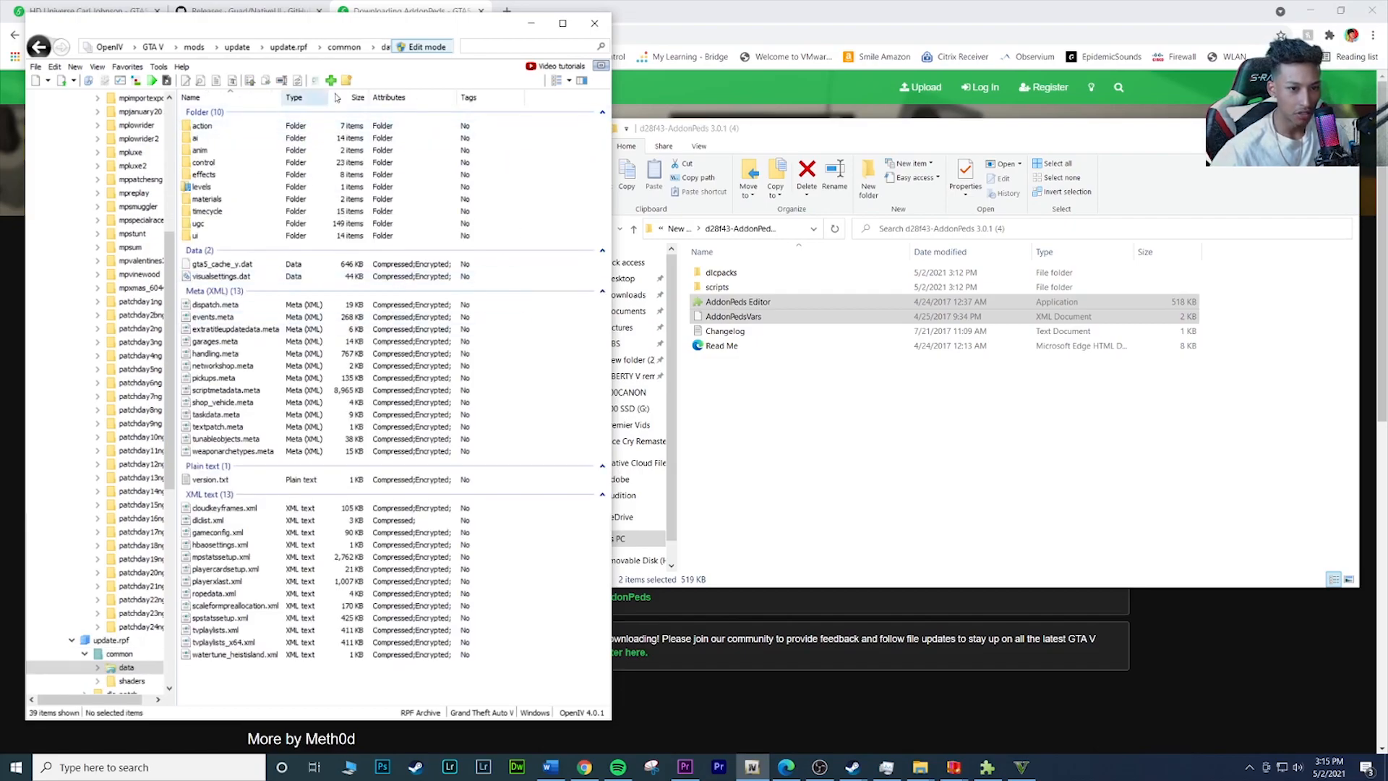
Step: Widen the OpenIV window and open dlclist.xml for editing in the text editor
left_click_drag(612, 145, 909, 144)
left_click(239, 532)
left_click(242, 525)
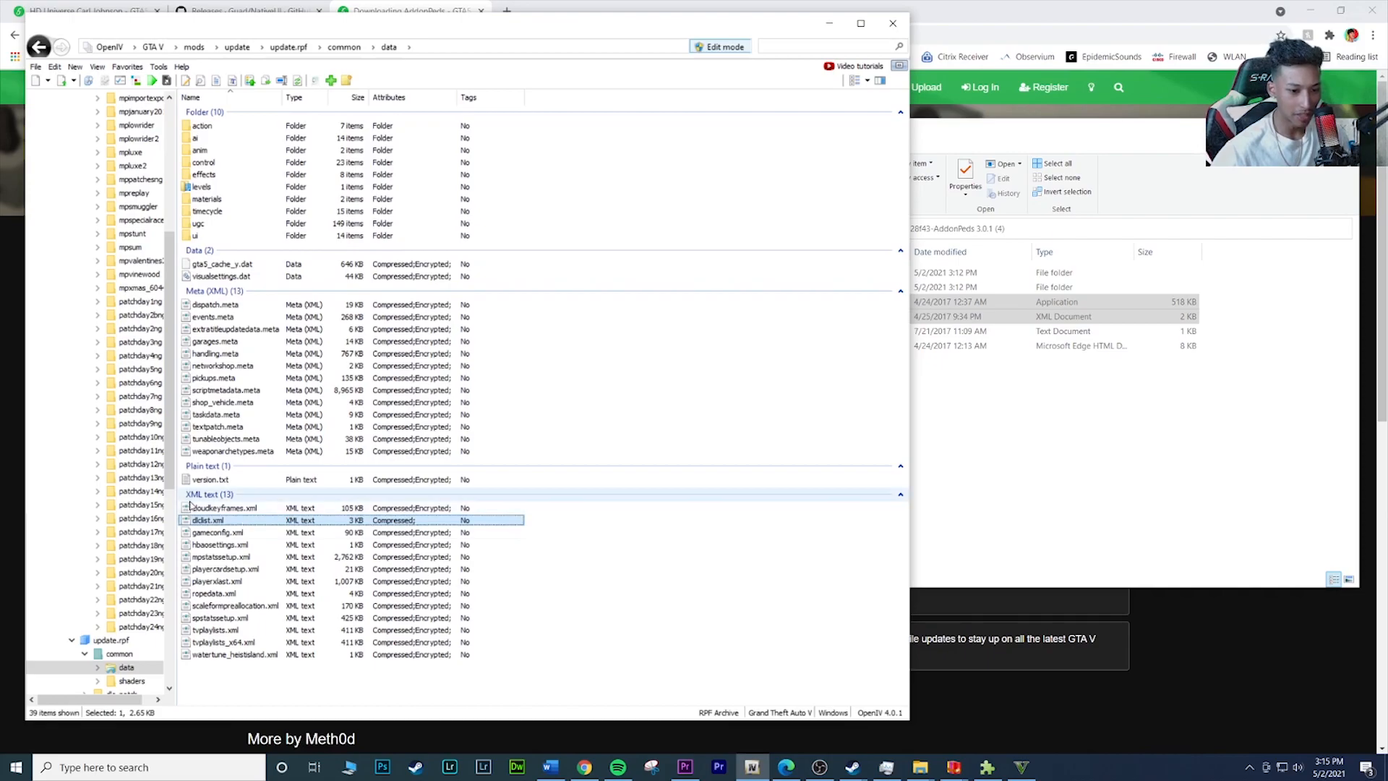
right_click(242, 525)
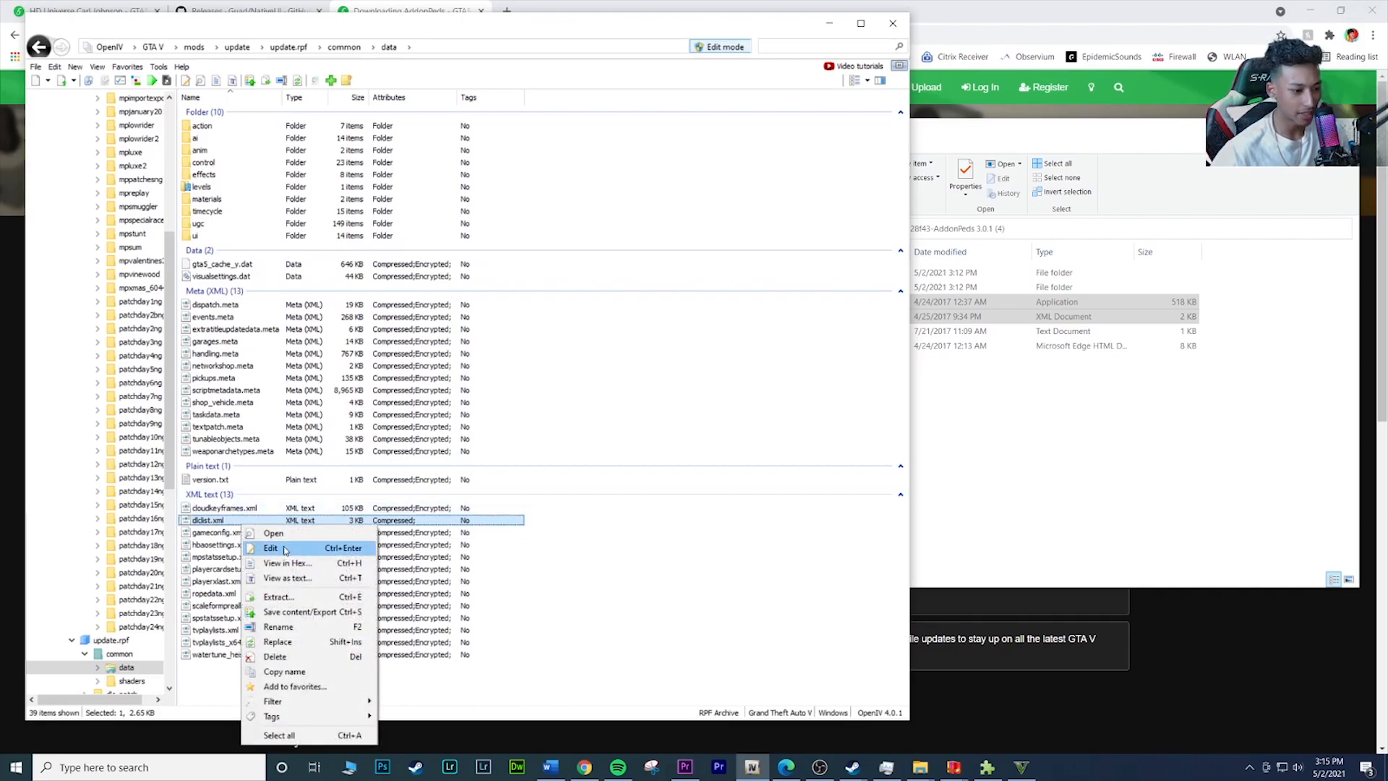
left_click(284, 549)
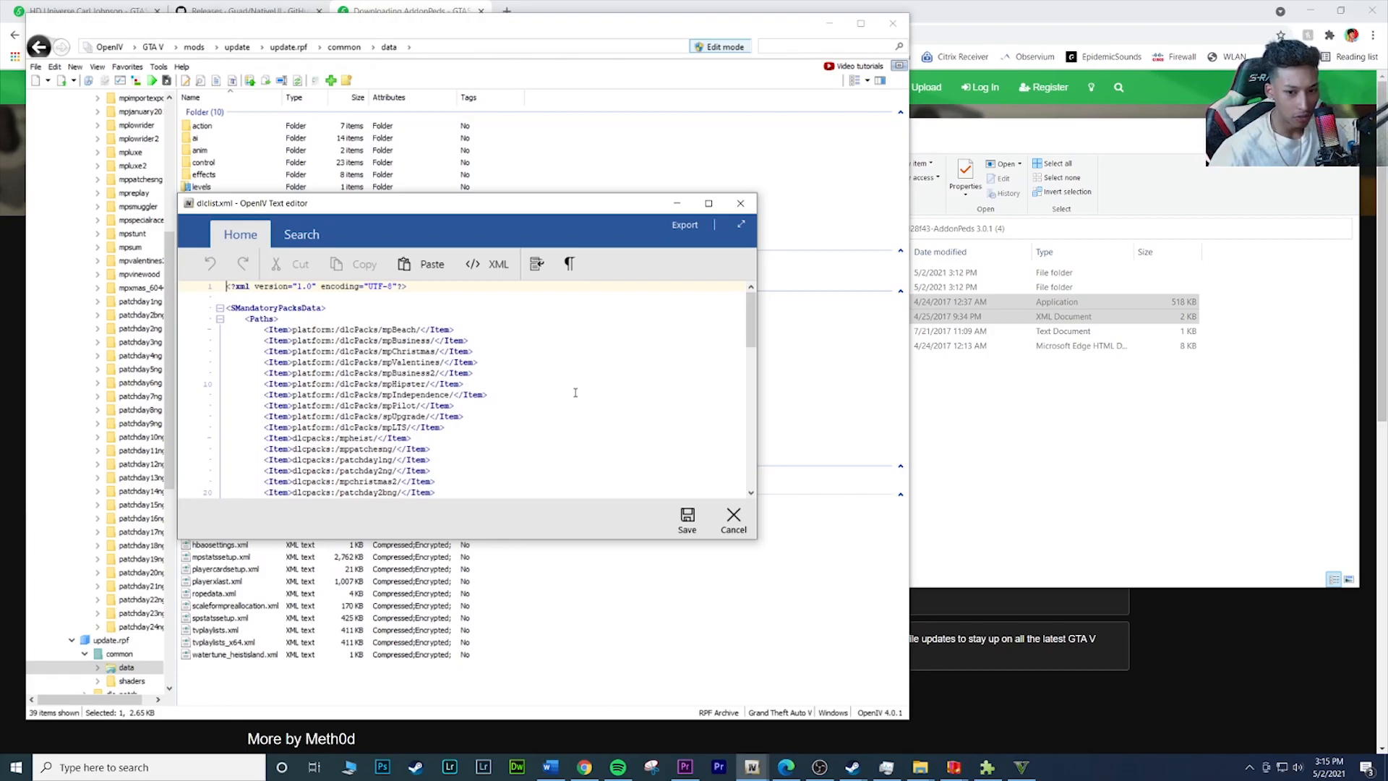
Step: Delete the existing <Item>dlcpacks:/addonpeds/</Item> line at the end of the Paths list in dlclist.xml
scroll(575, 393, "down", 17)
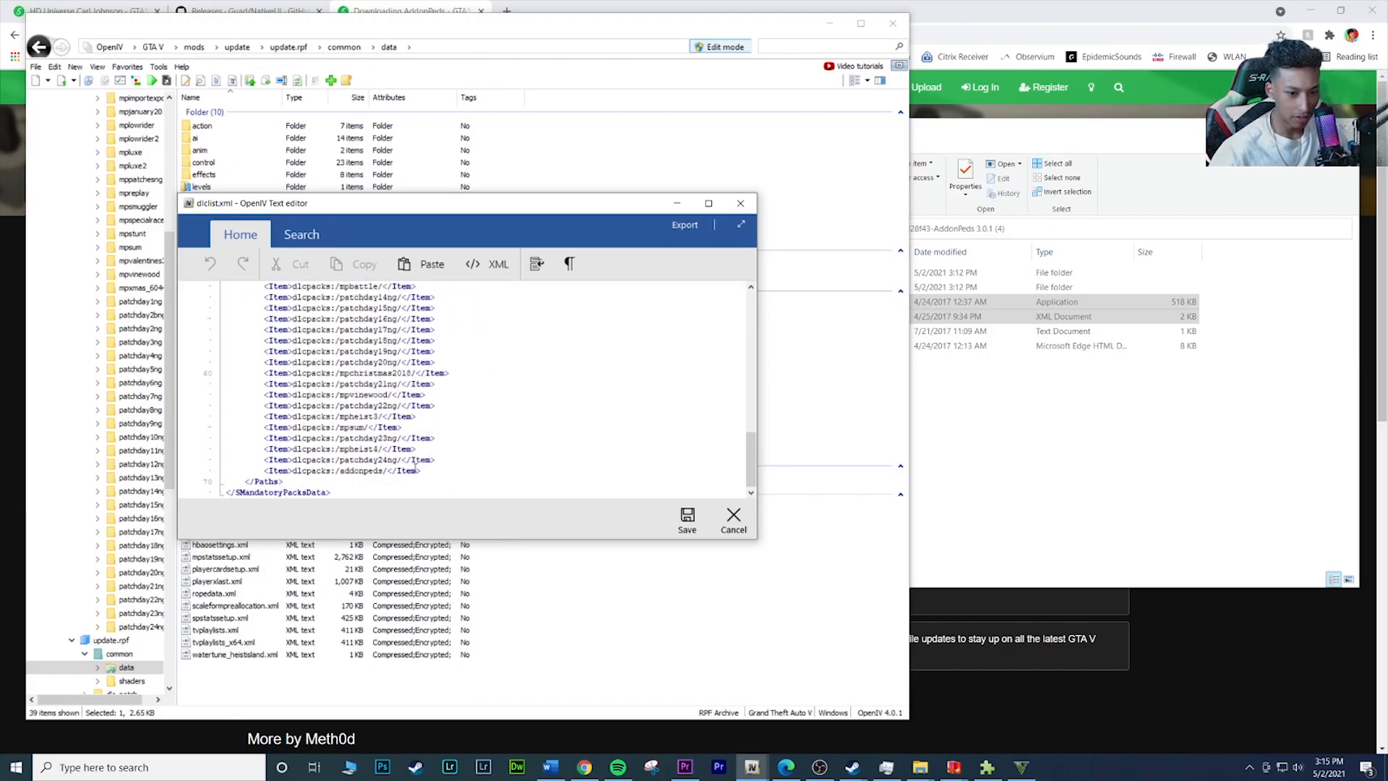
left_click_drag(444, 472, 262, 472)
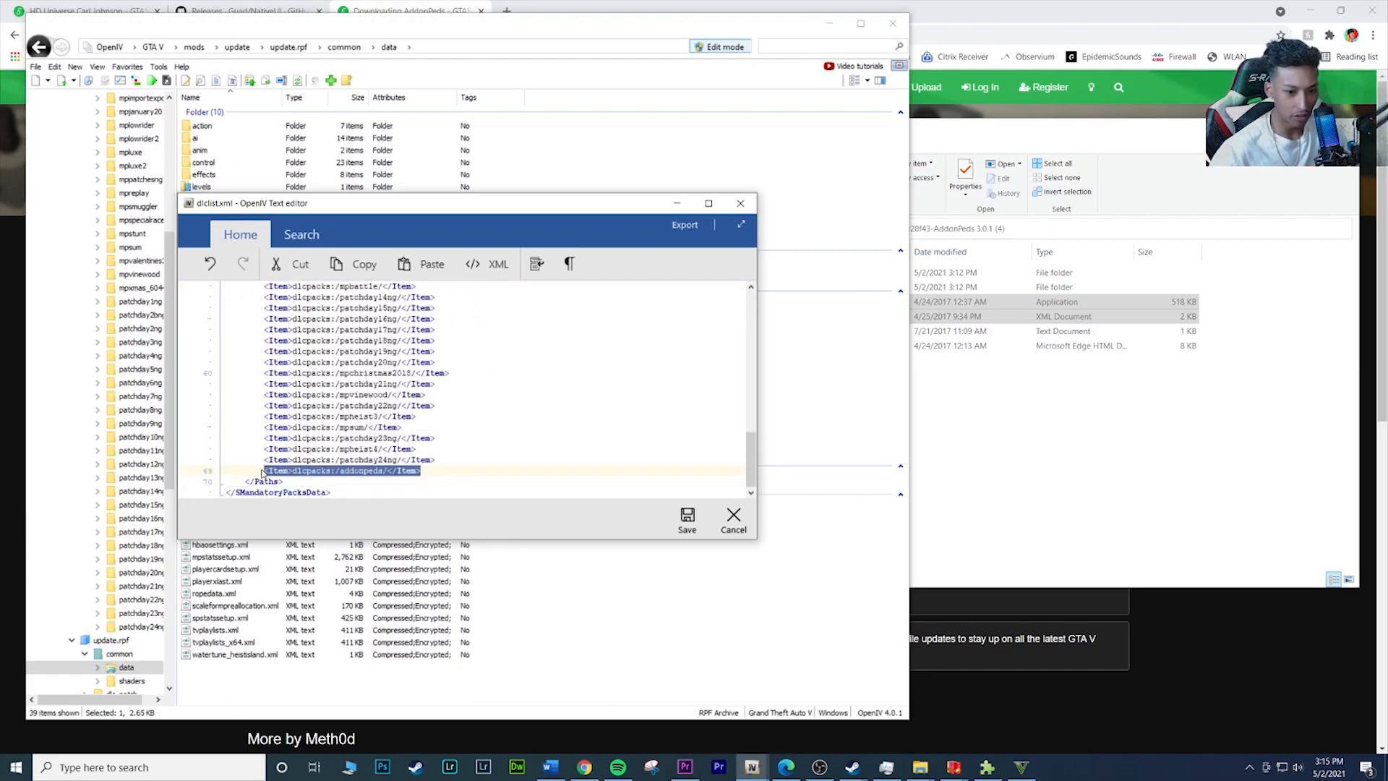
left_click(378, 493)
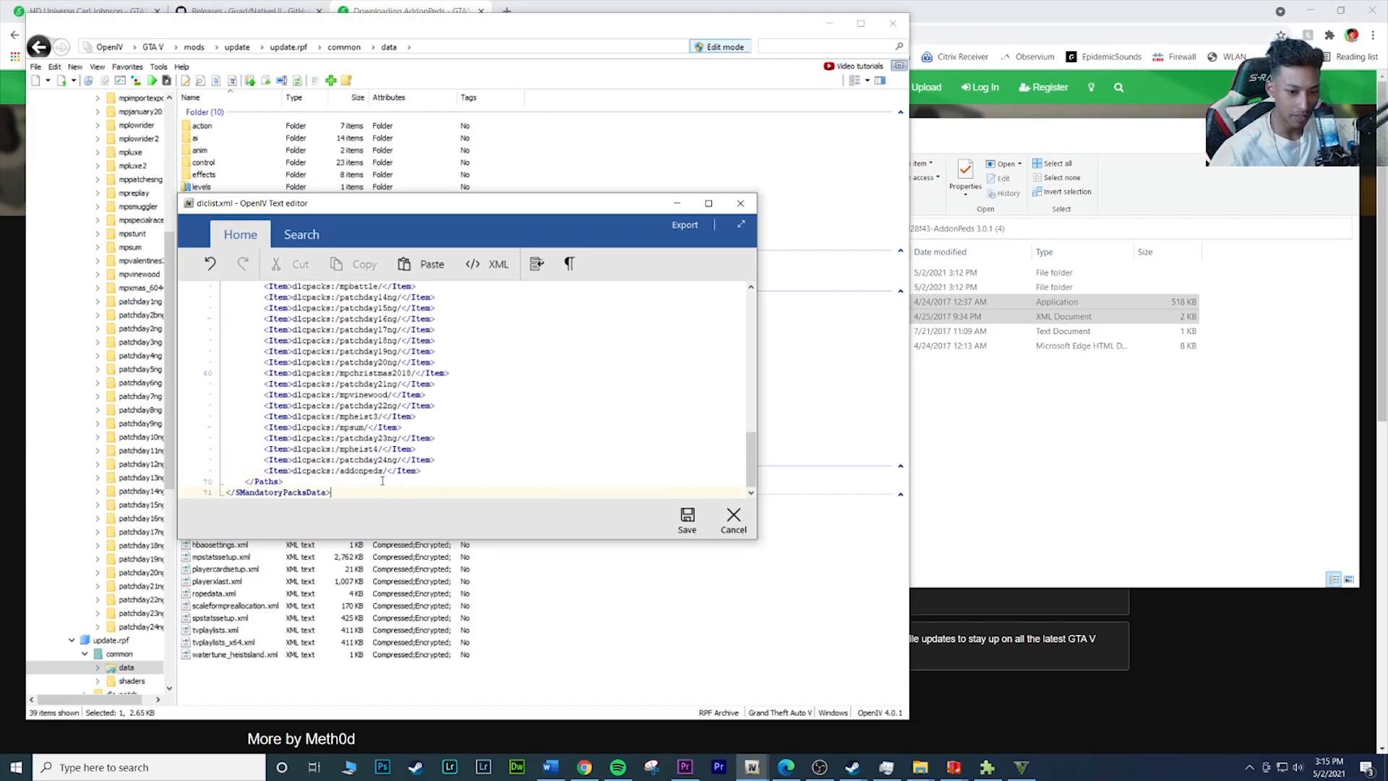
left_click_drag(448, 472, 263, 471)
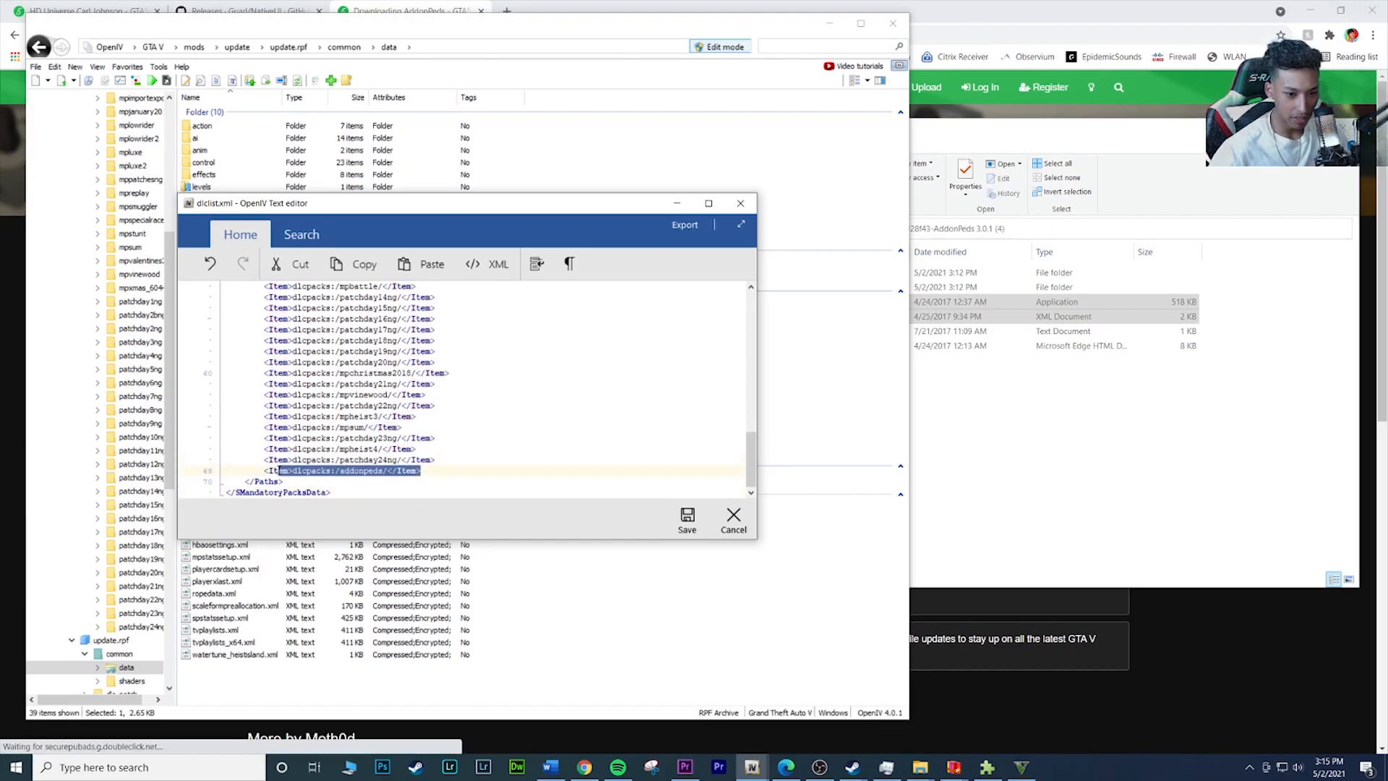
key("BackSpace")
key("BackSpace")
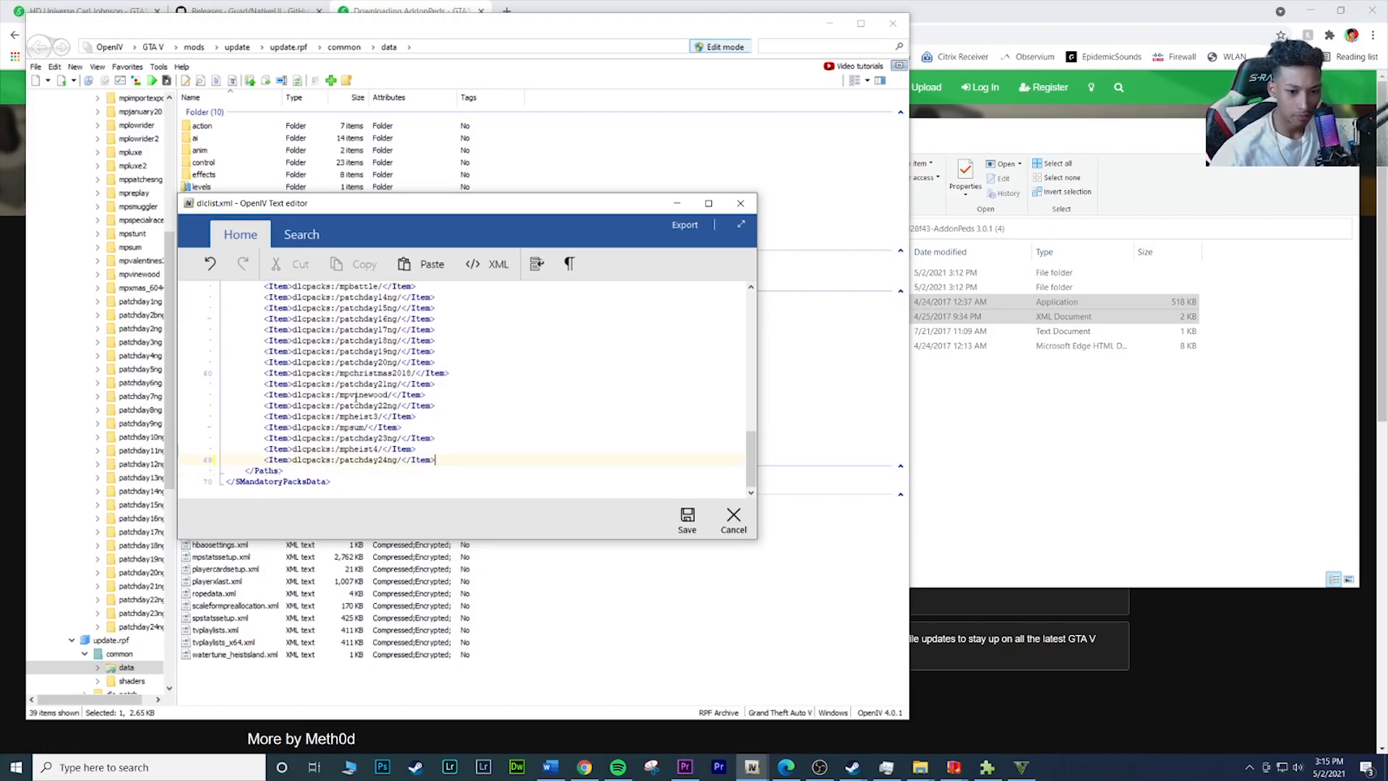
Step: Copy the dlcpacks:/mpvinewood/ item line and paste it on a new line below the patchday24ng item
left_click_drag(265, 342, 511, 436)
left_click(345, 395)
left_click(263, 391)
left_click_drag(263, 391, 428, 391)
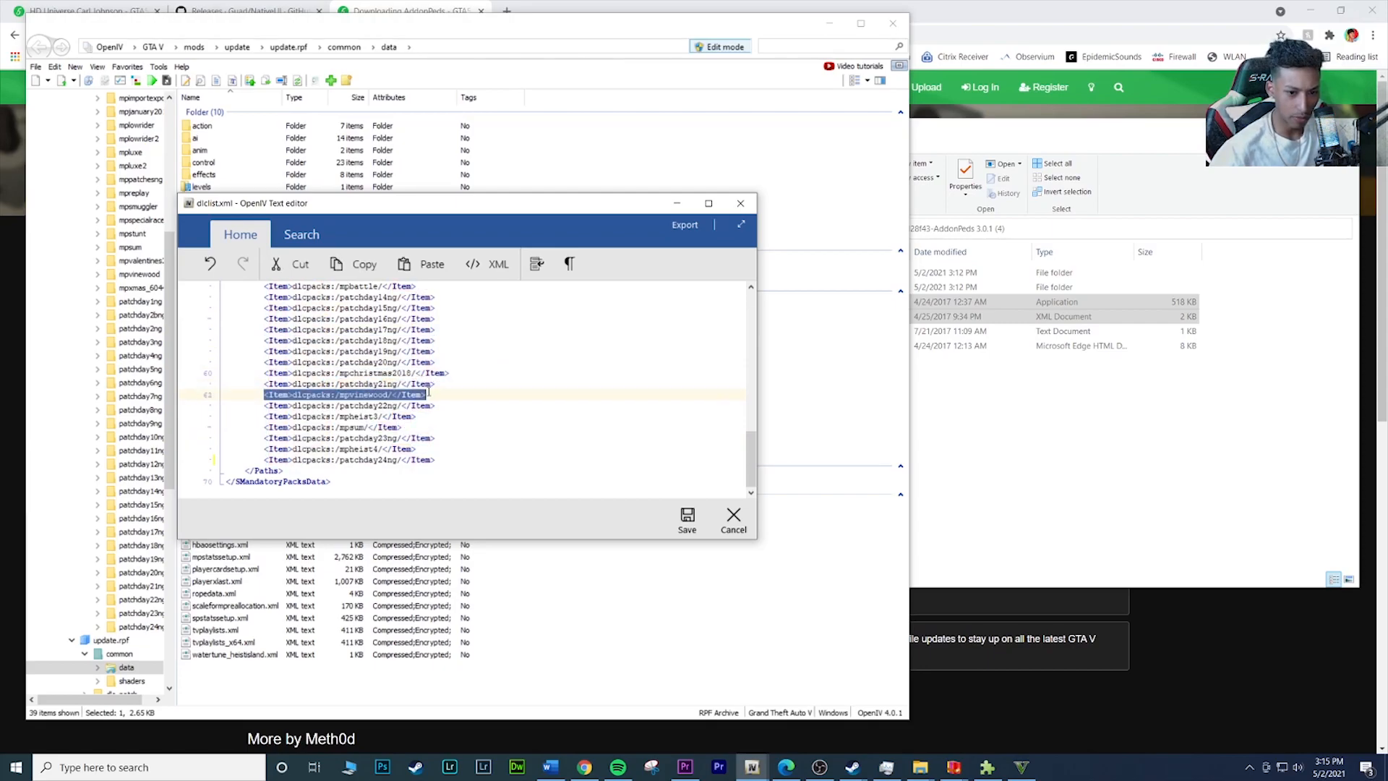
right_click(376, 402)
left_click(396, 421)
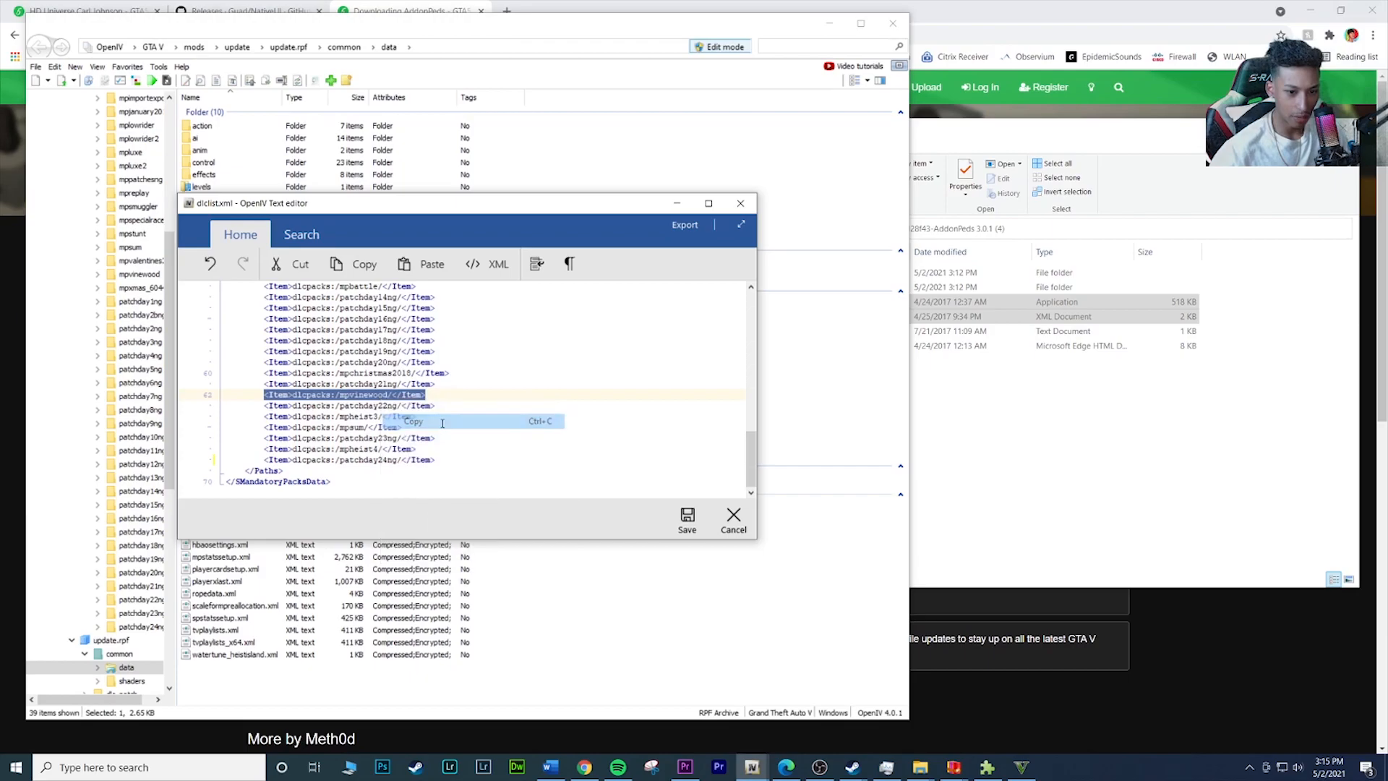
left_click(448, 461)
key("Return")
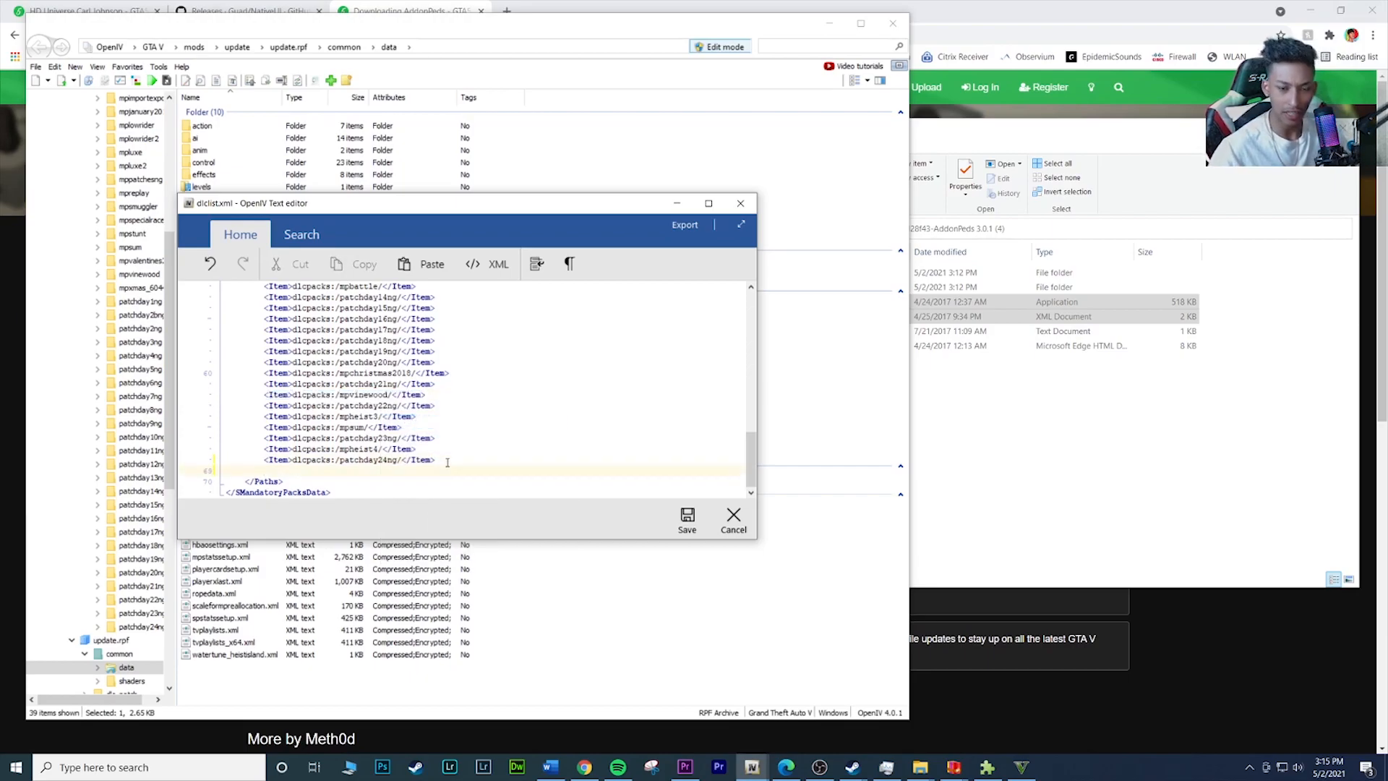
key("ctrl+v")
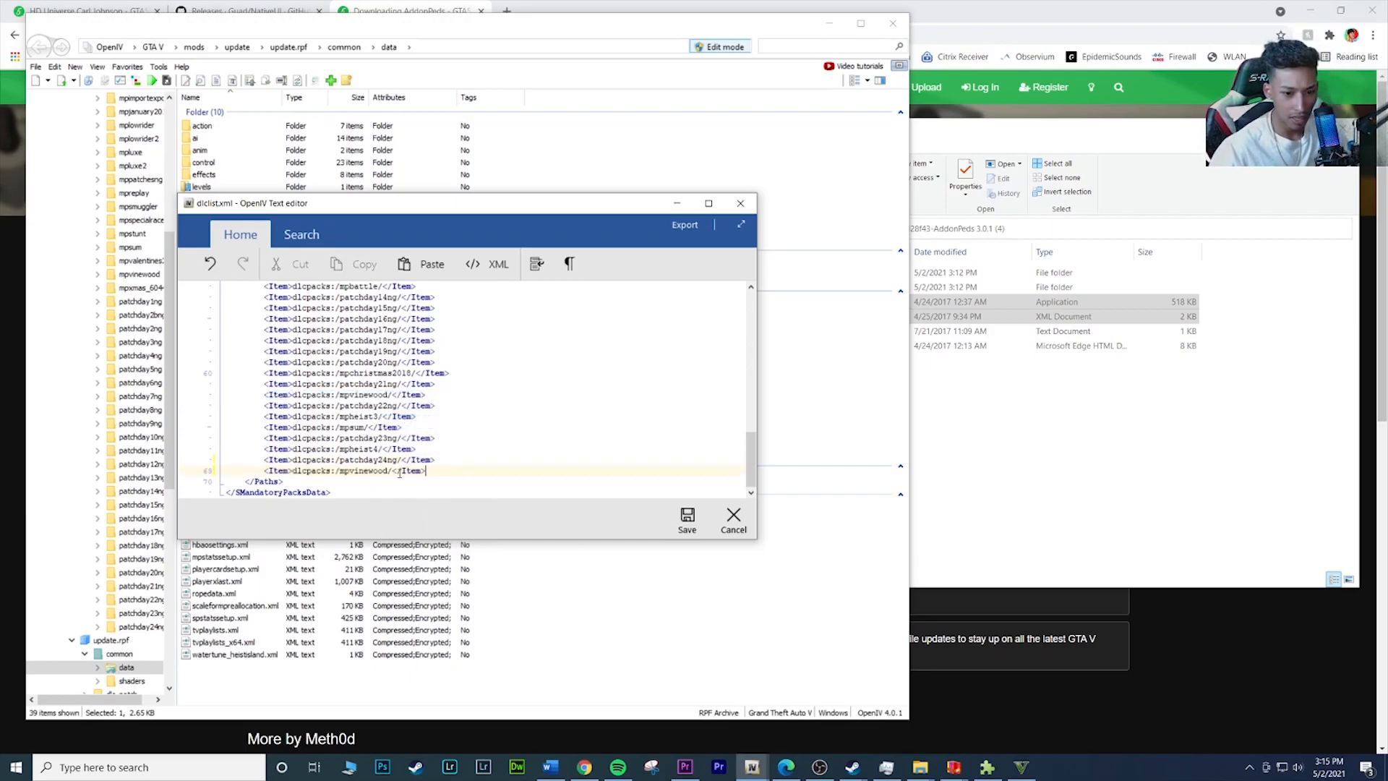
Step: Replace mpvinewood with addonpeds in the pasted last line and try to save dlclist.xml
double_click(361, 471)
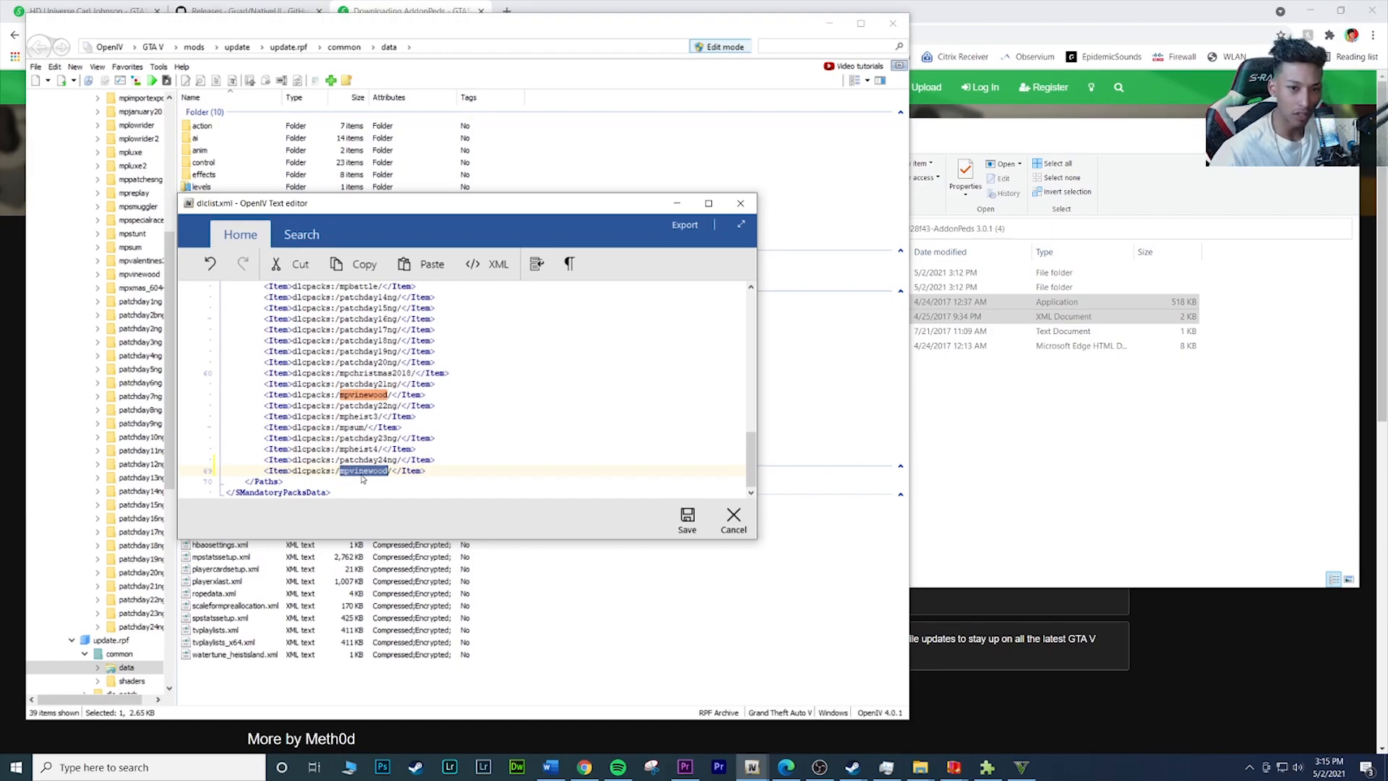
type("addonpe")
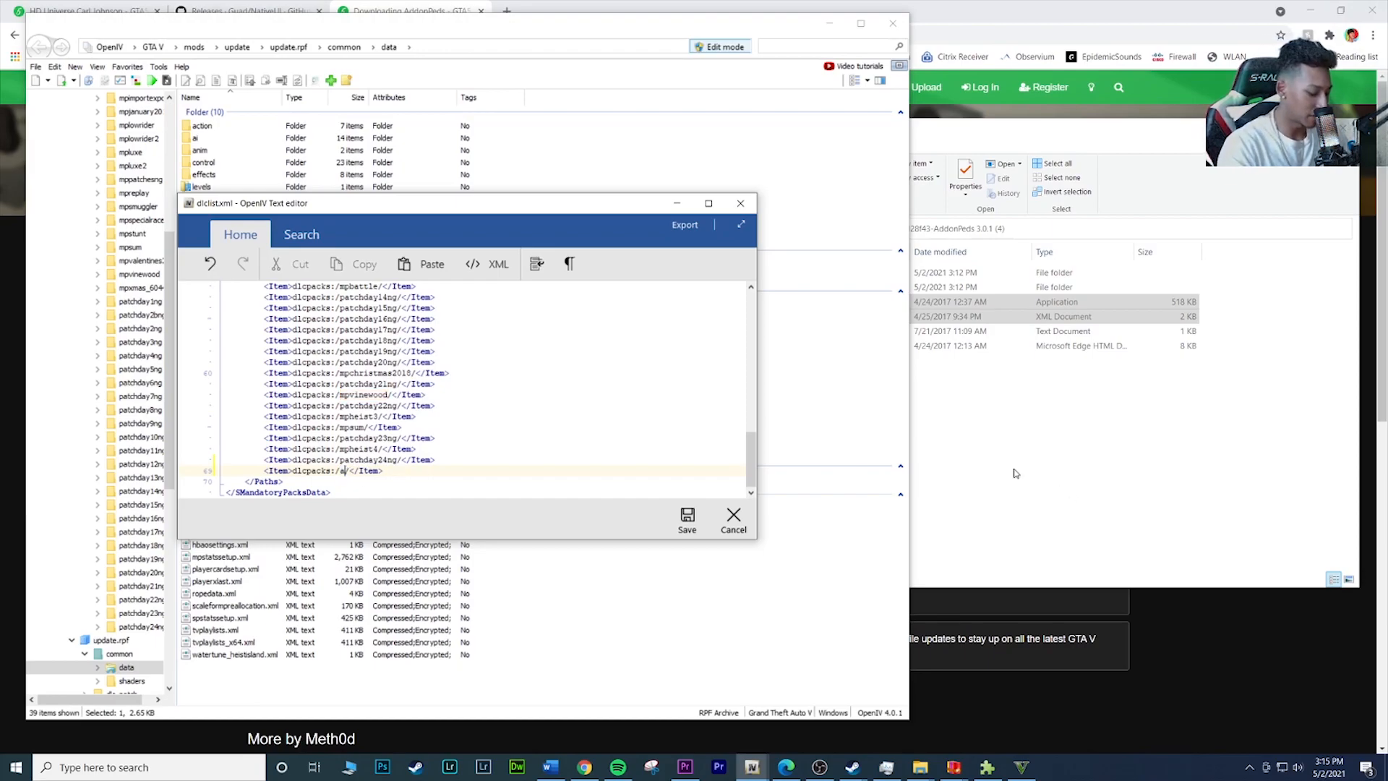
type("ds")
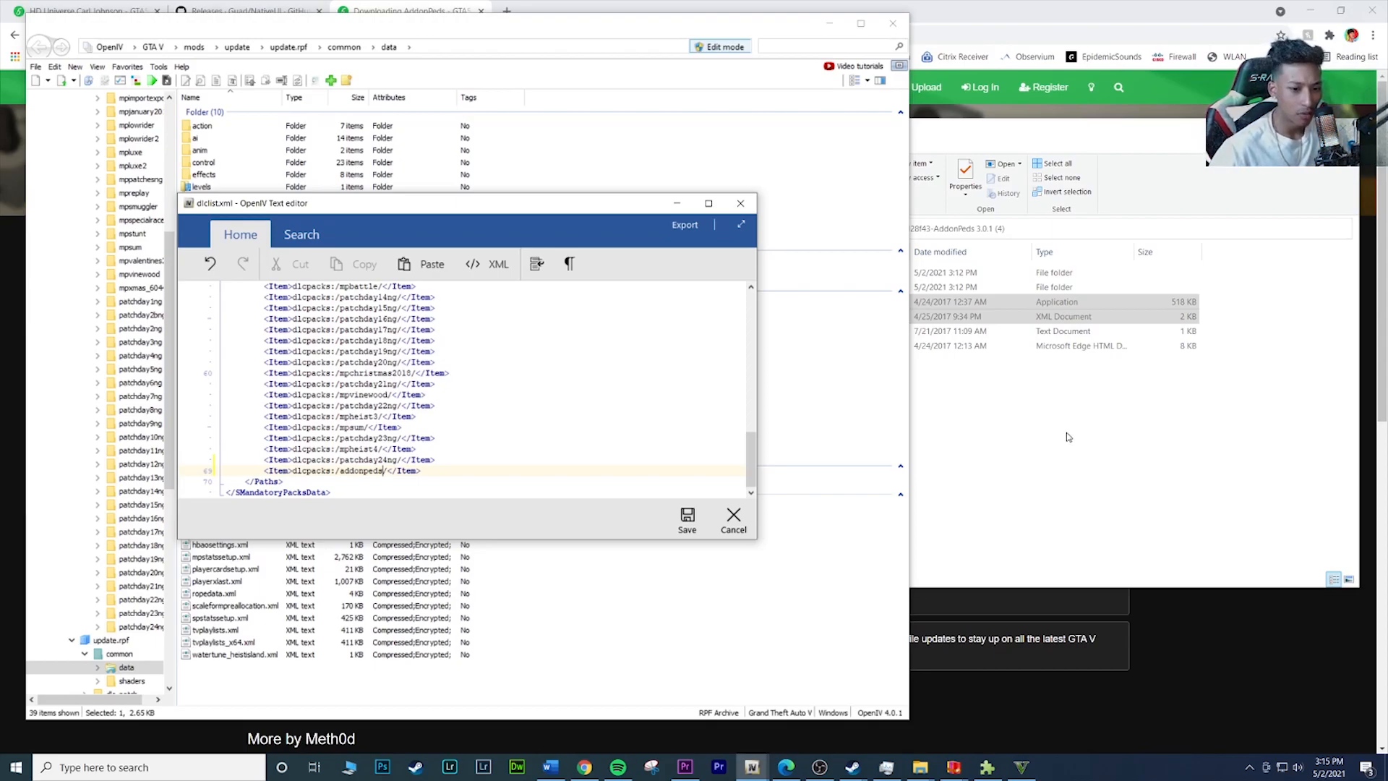
left_click(686, 518)
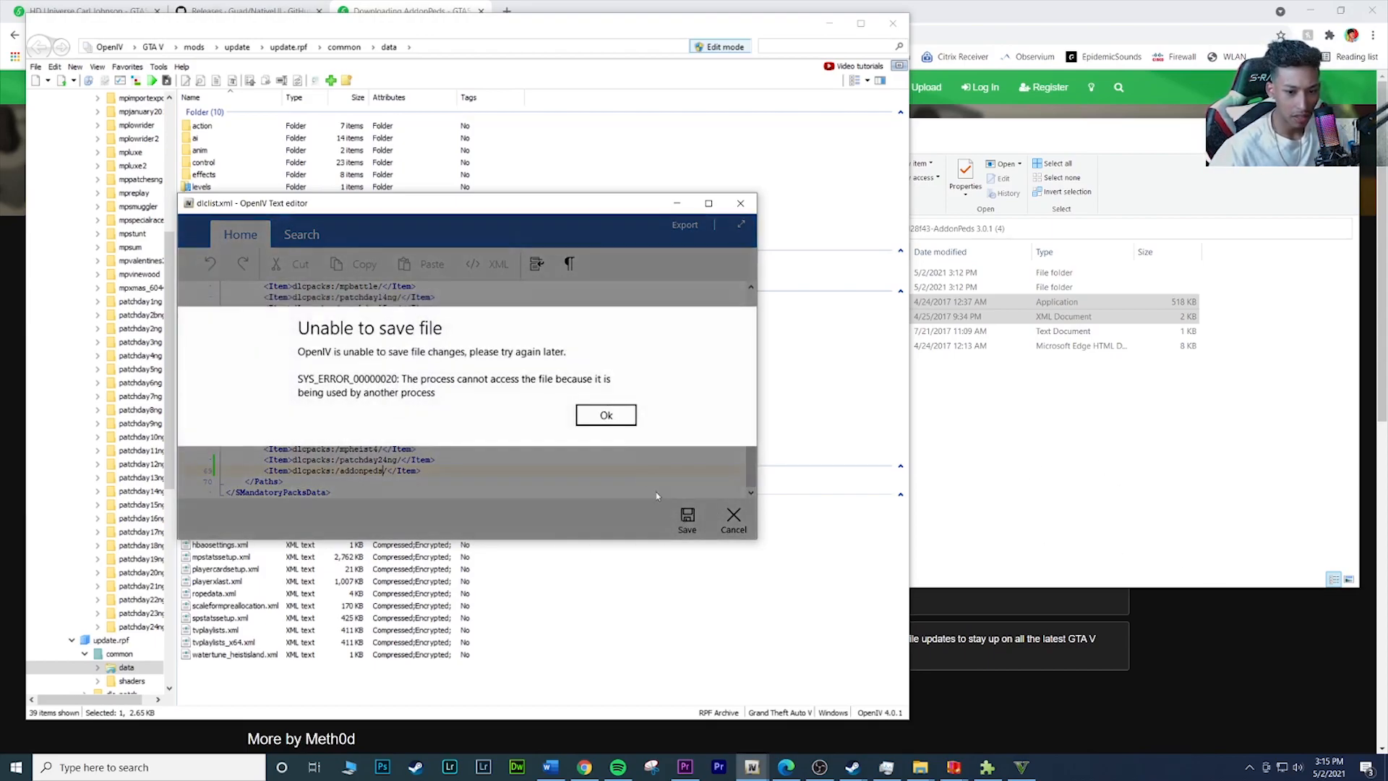
left_click(606, 415)
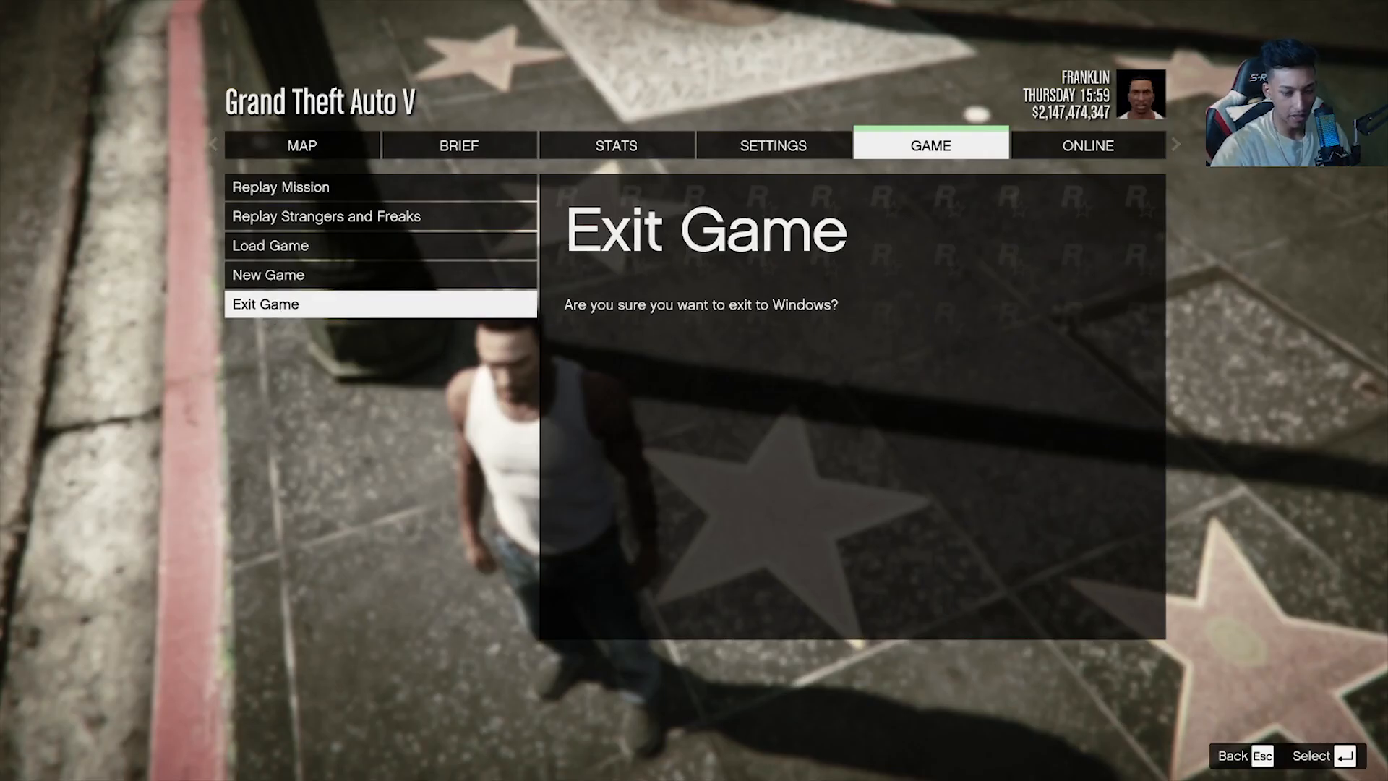
Step: Exit Grand Theft Auto V to Windows and go back to the GTA V root folder in OpenIV
left_click(276, 309)
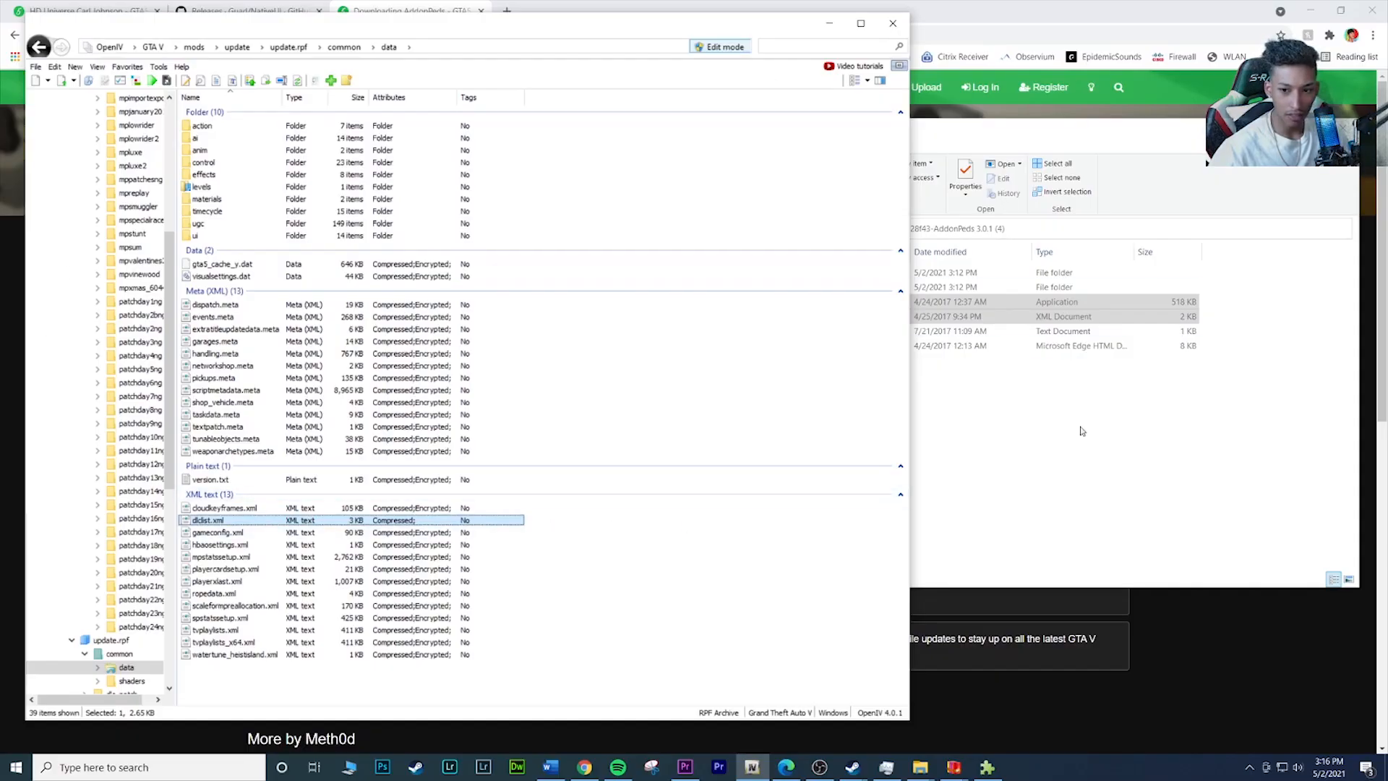
left_click(1080, 409)
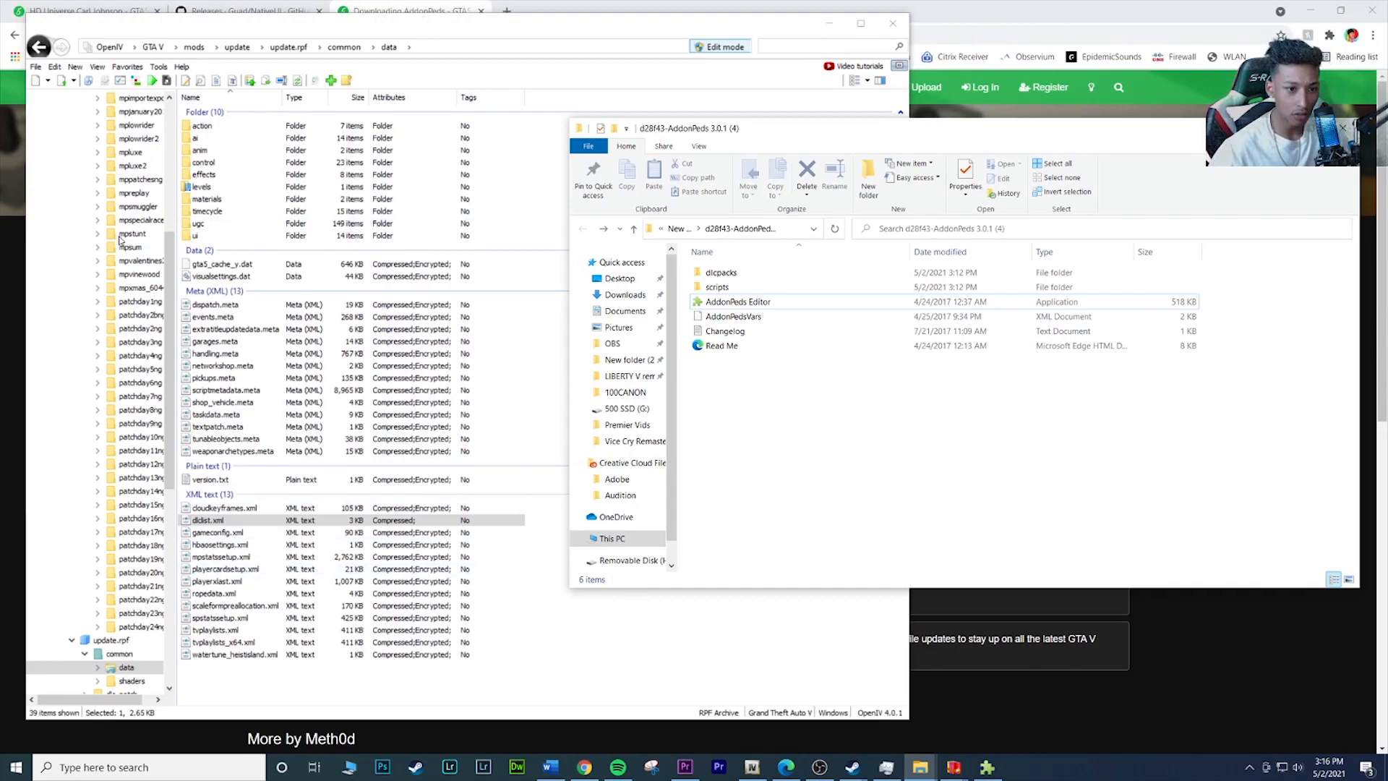
scroll(142, 148, "up", 8)
left_click(65, 98)
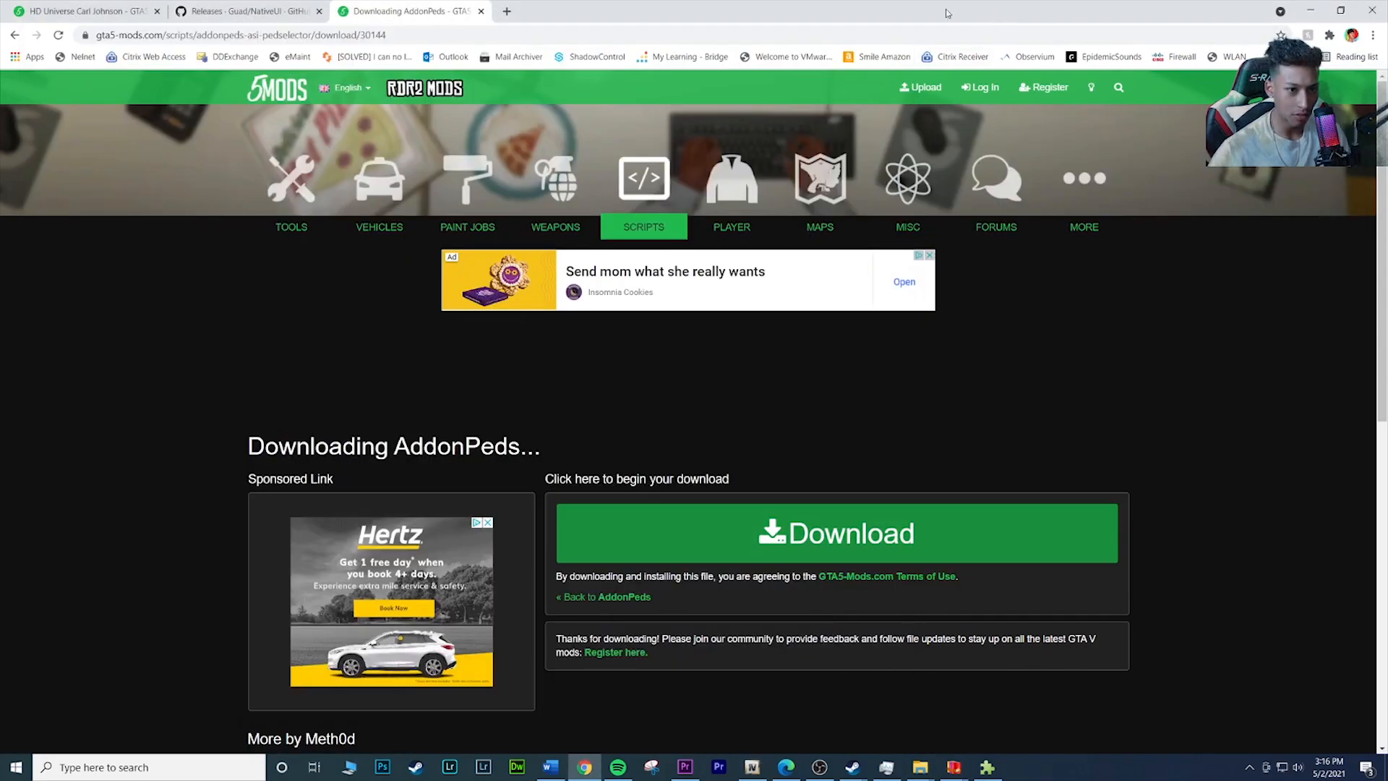
Step: Switch to the NativeUI releases page in the browser, download Release.zip of version 1.9.1, and open the downloaded archive
left_click(166, 10)
left_click(209, 11)
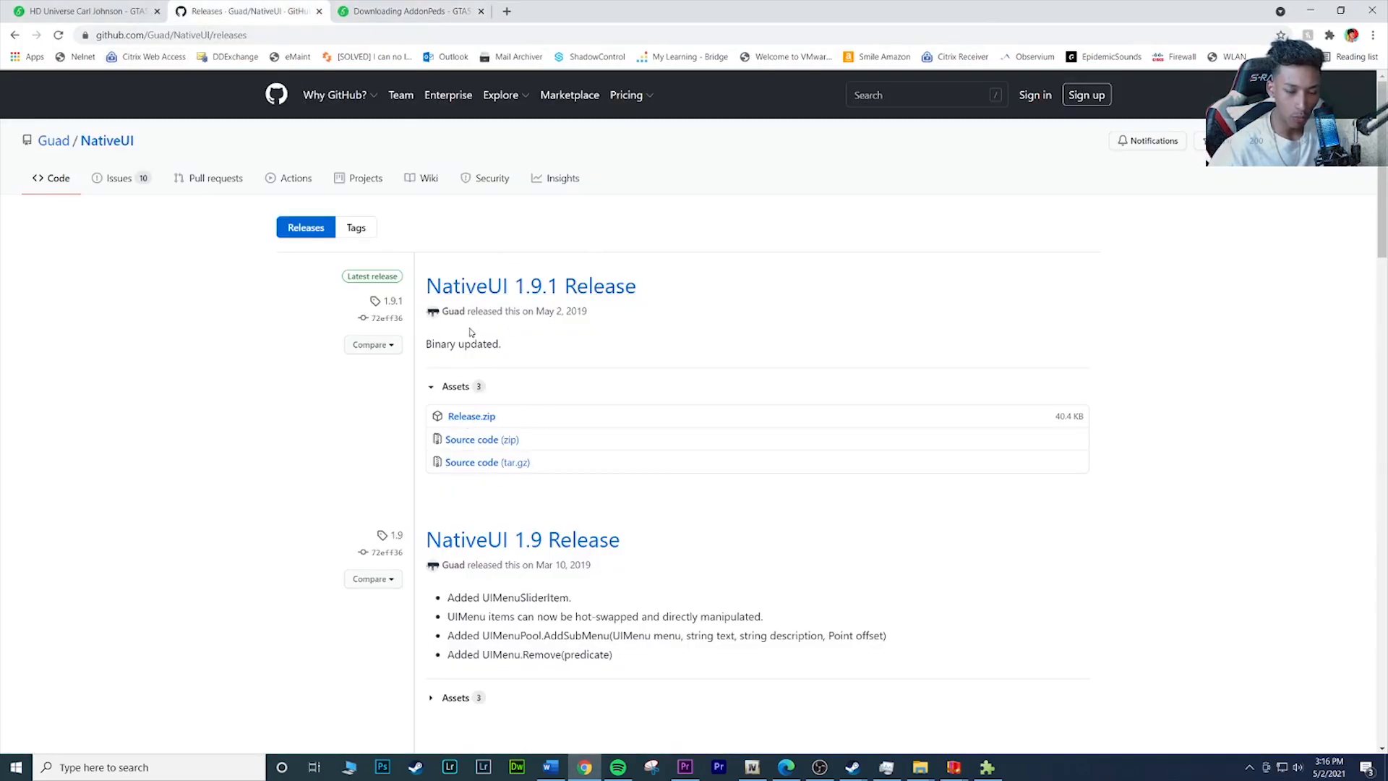
left_click(484, 425)
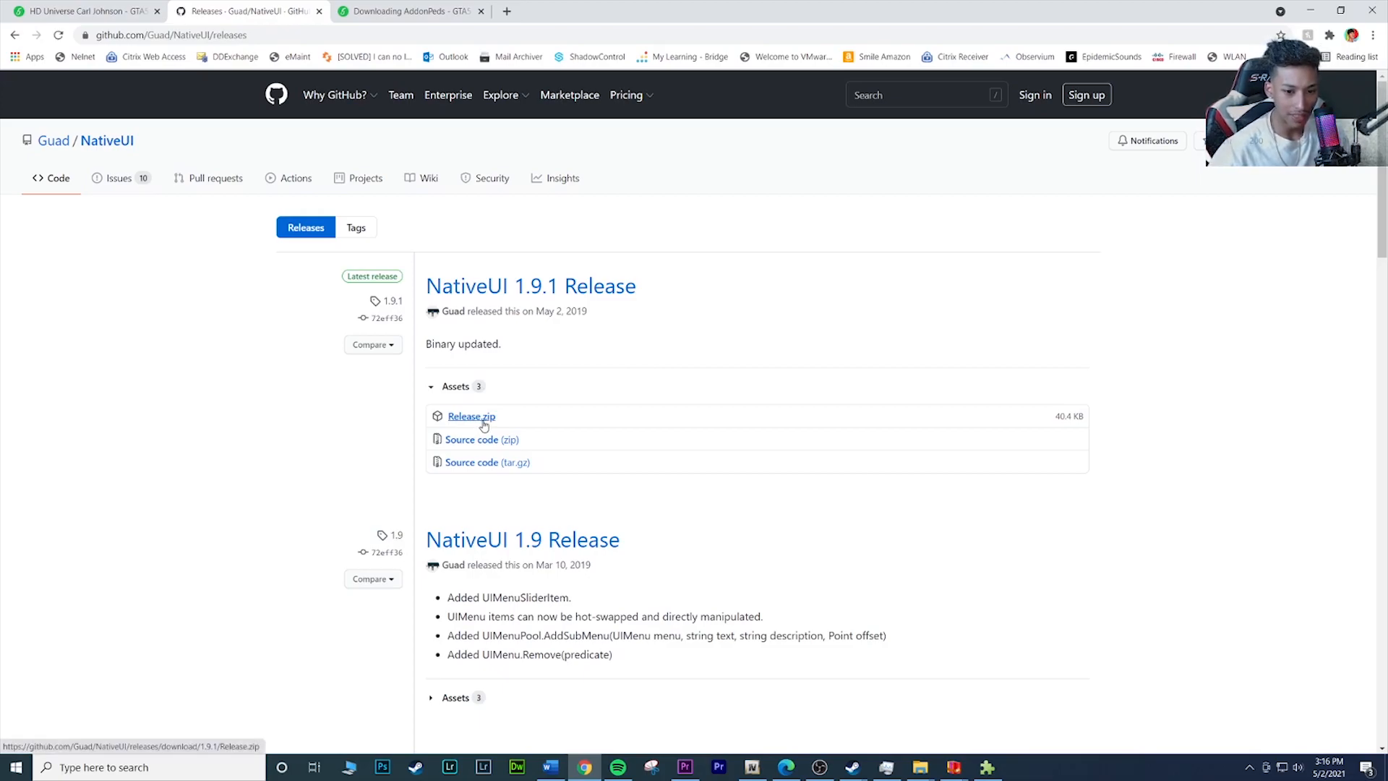
left_click(69, 749)
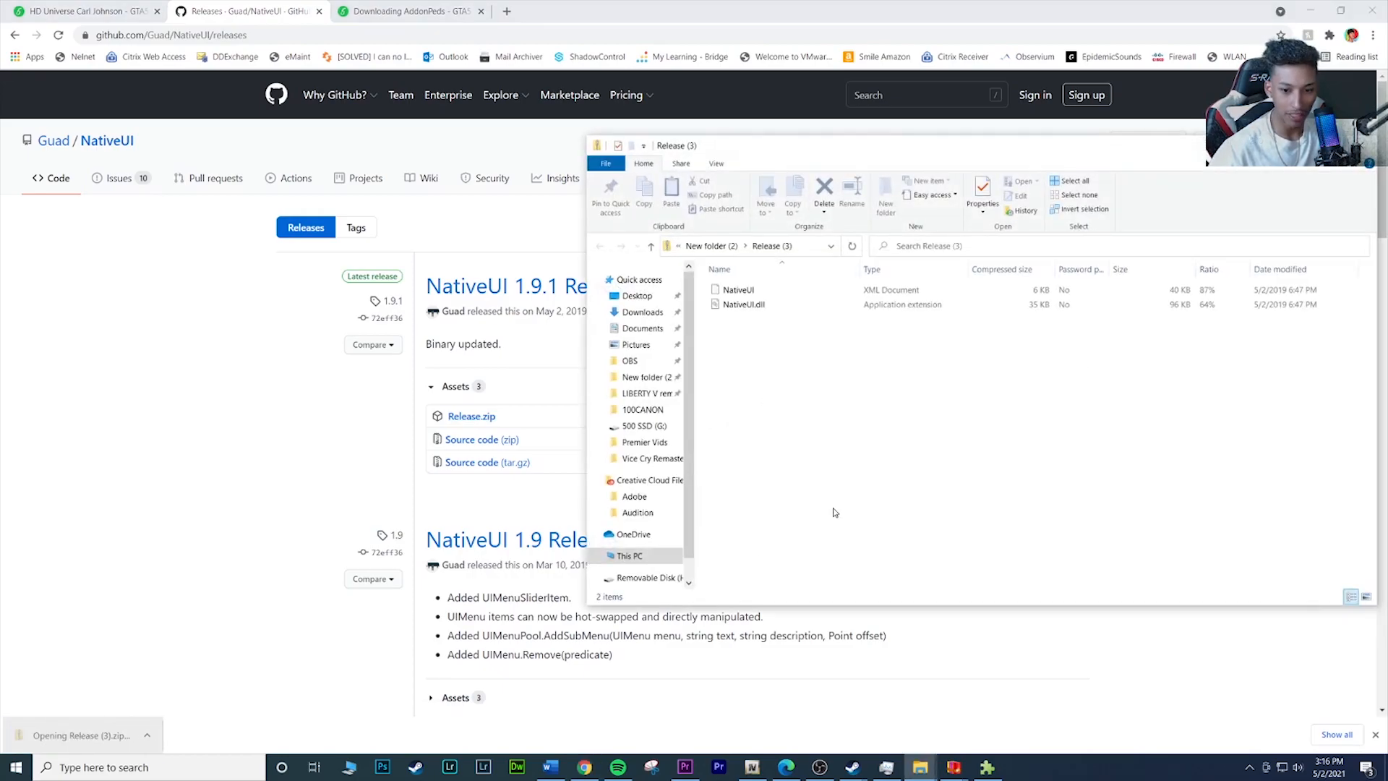
Step: Extract the downloaded Release (3) archive to its default folder and place the extracted folder's window beside the archive page's content
left_click(1054, 209)
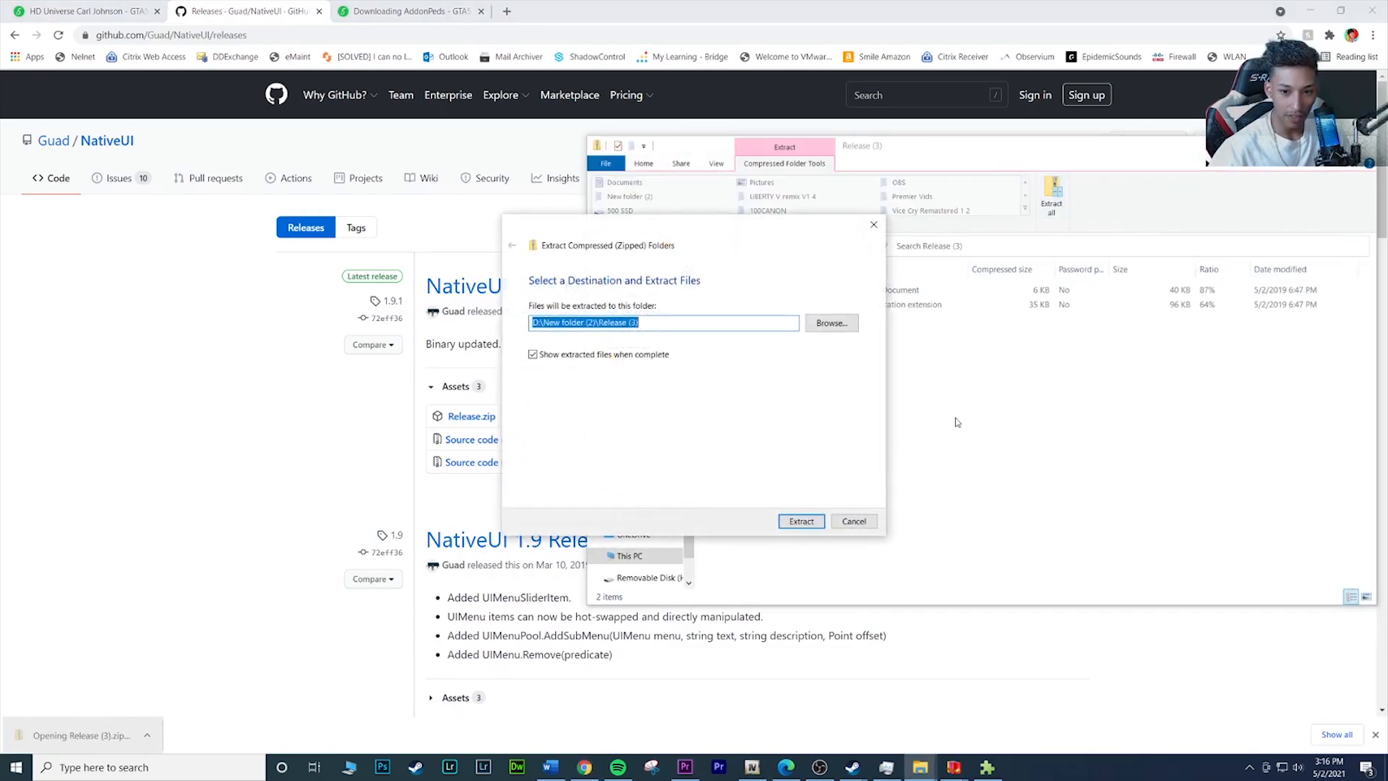
left_click(801, 521)
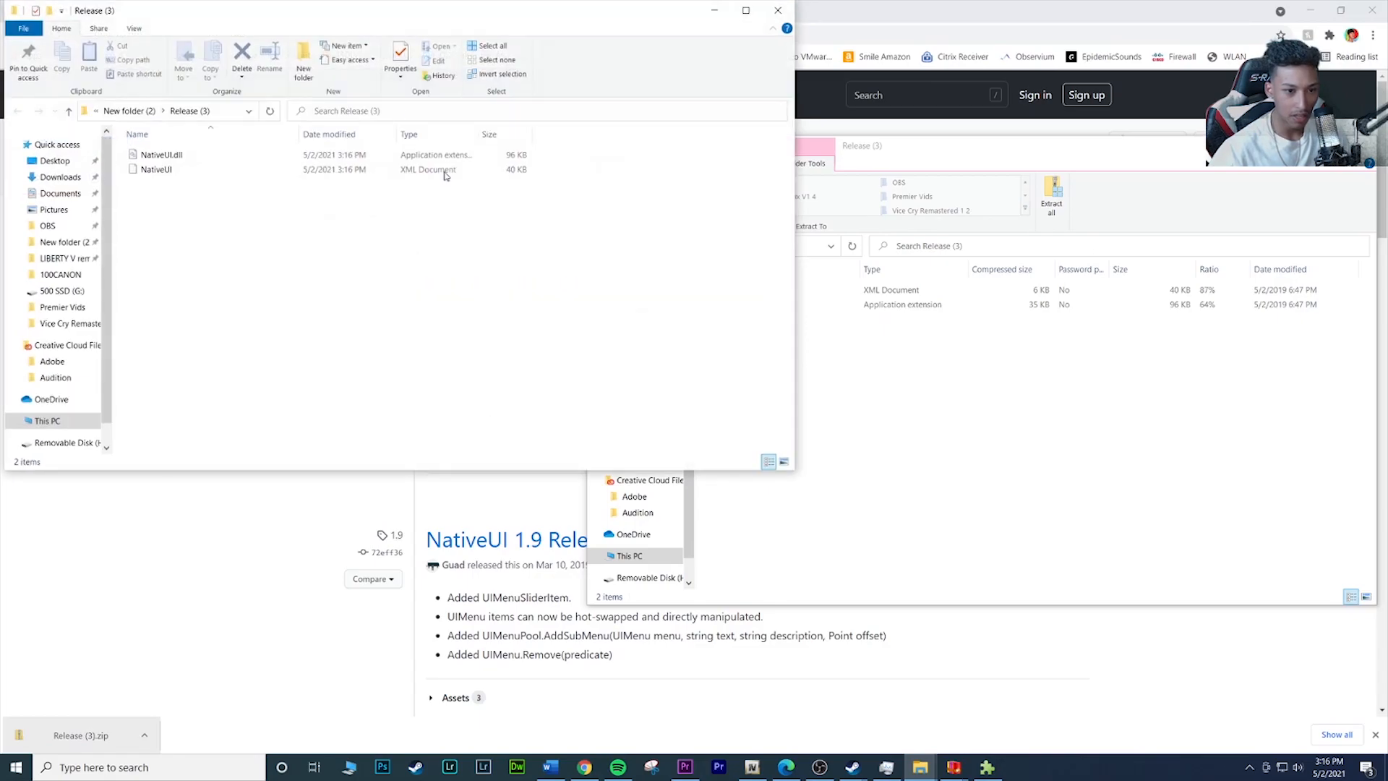
left_click_drag(363, 10, 939, 82)
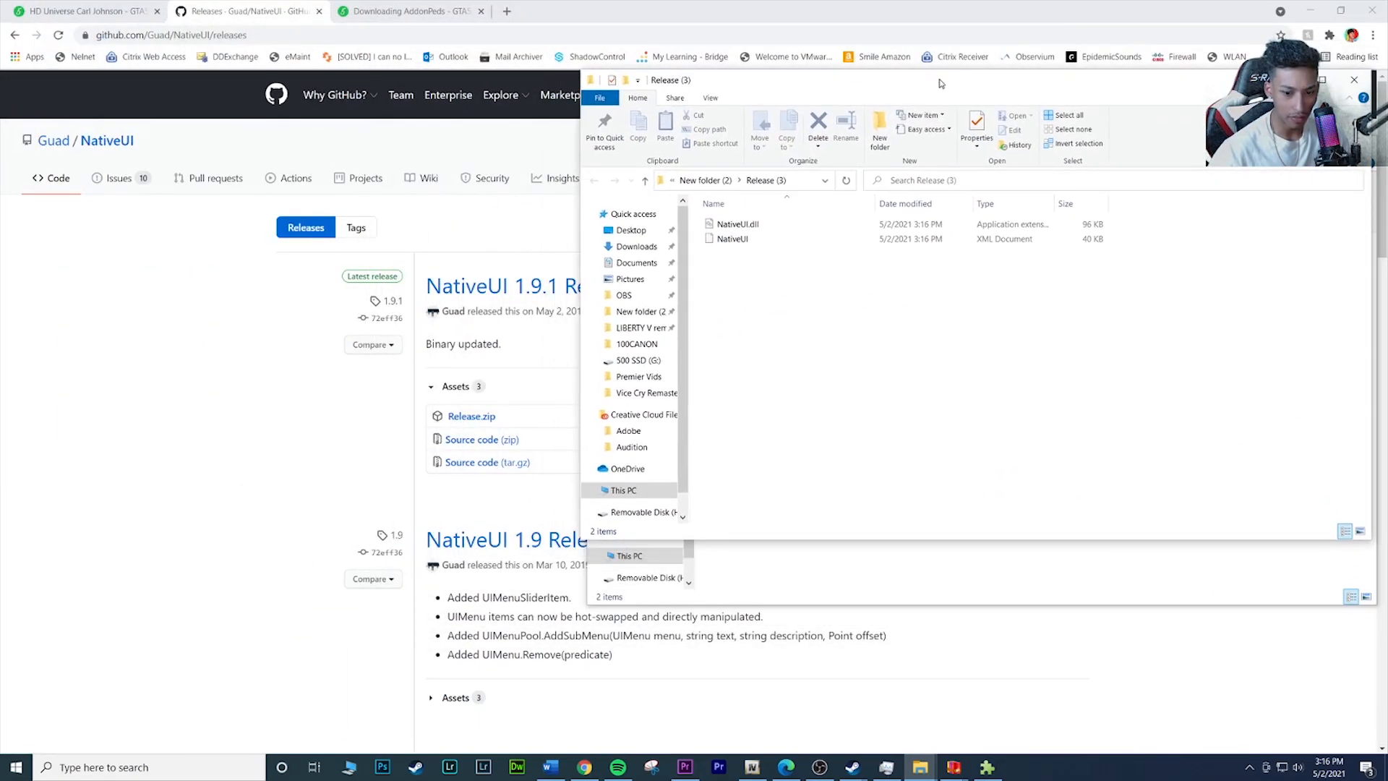
Step: Open the GTA V scripts folder in OpenIV and select the extracted NativeUI.dll and NativeUI XML files alongside it
left_click(752, 766)
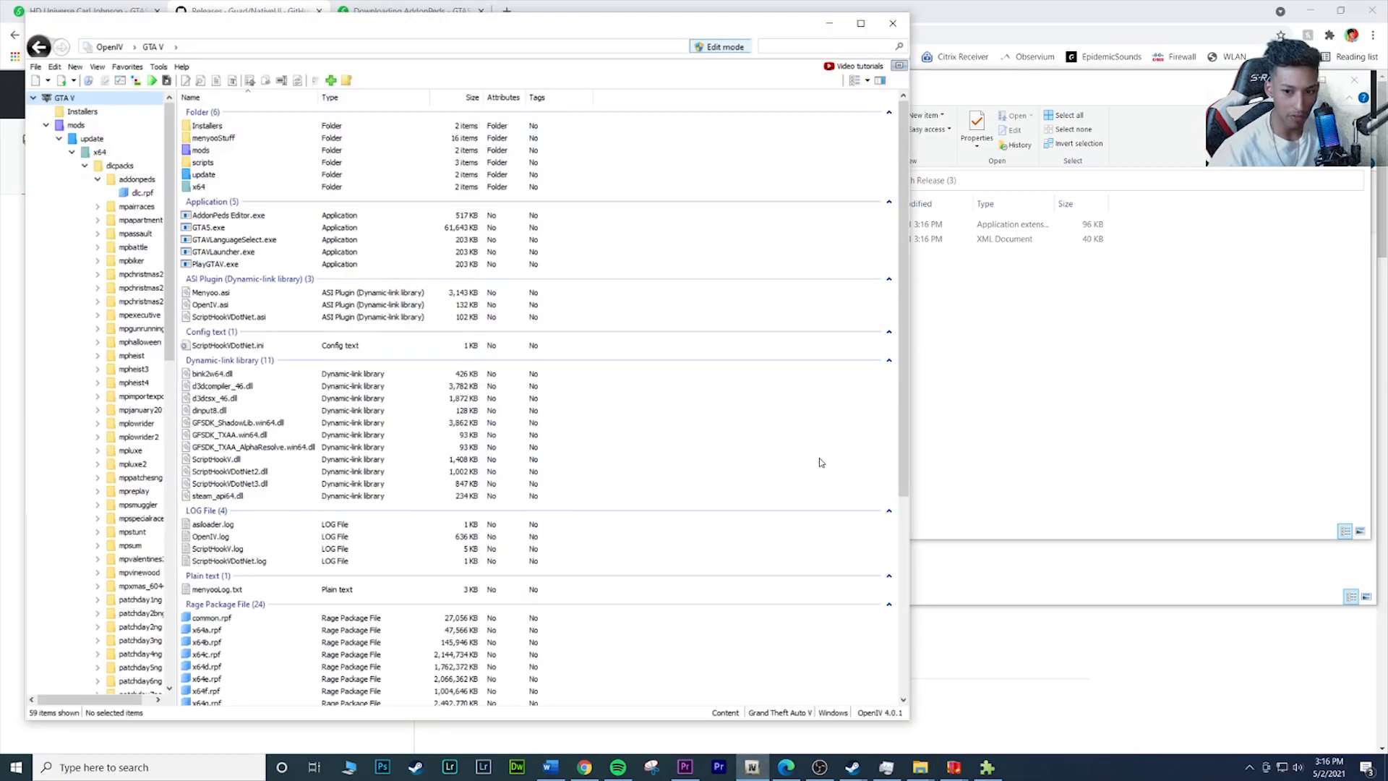
double_click(203, 163)
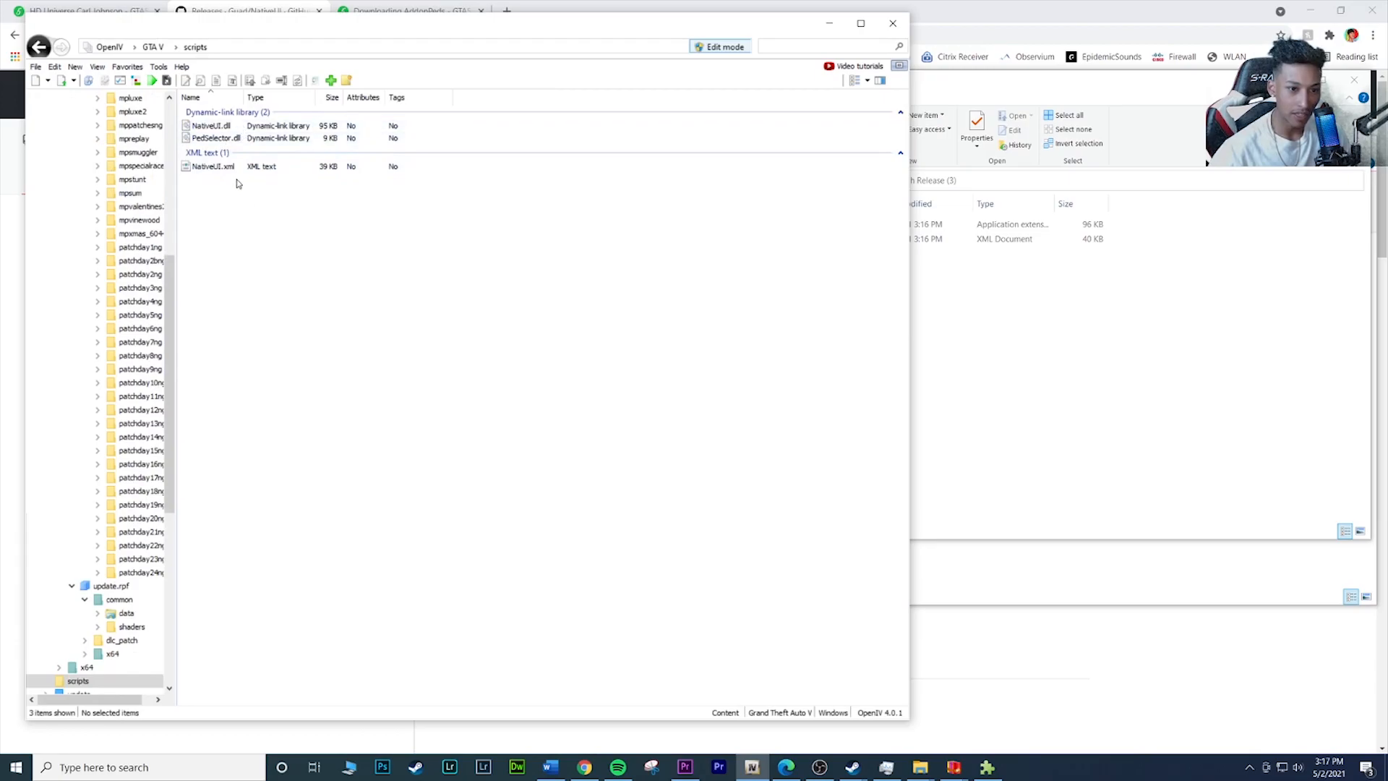
left_click(1041, 353)
left_click_drag(964, 341, 818, 216)
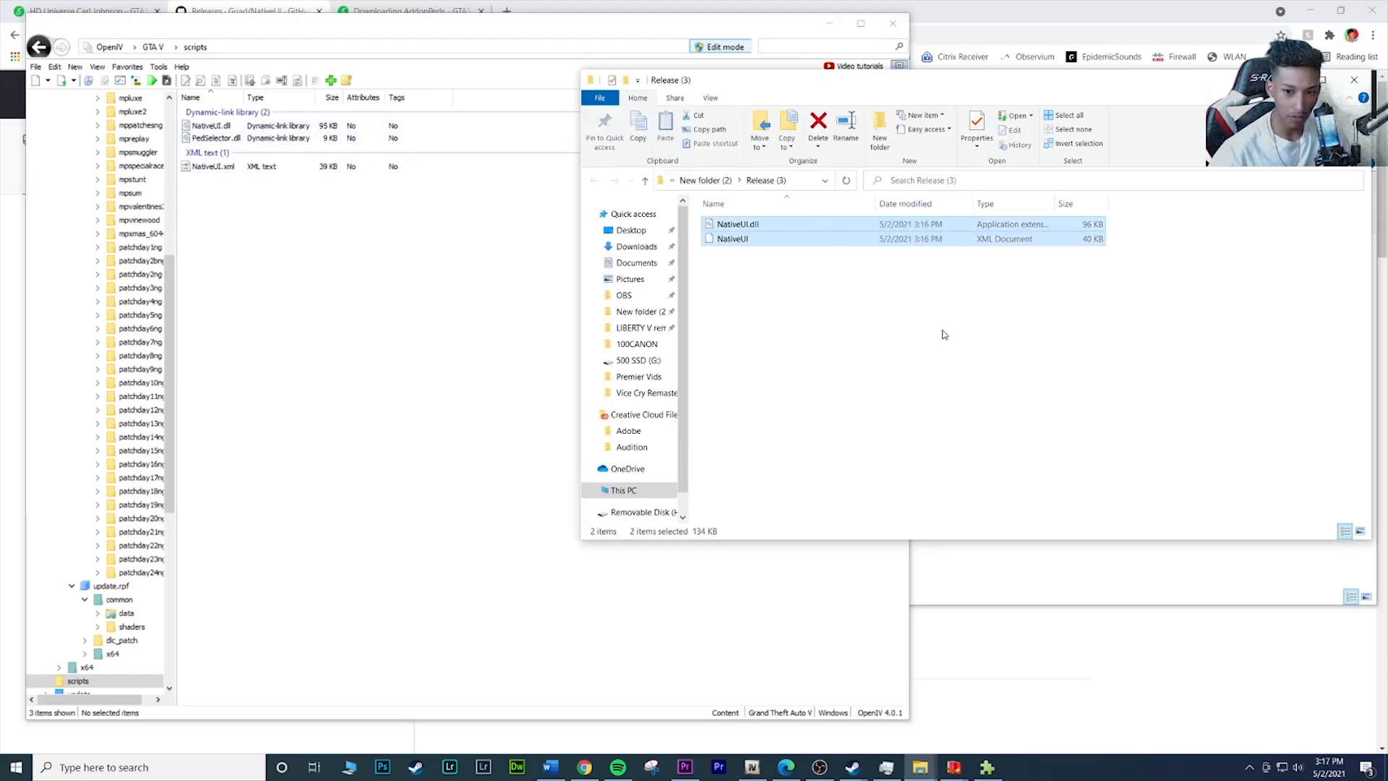
left_click(945, 335)
left_click_drag(950, 83, 964, 99)
left_click_drag(871, 347, 833, 233)
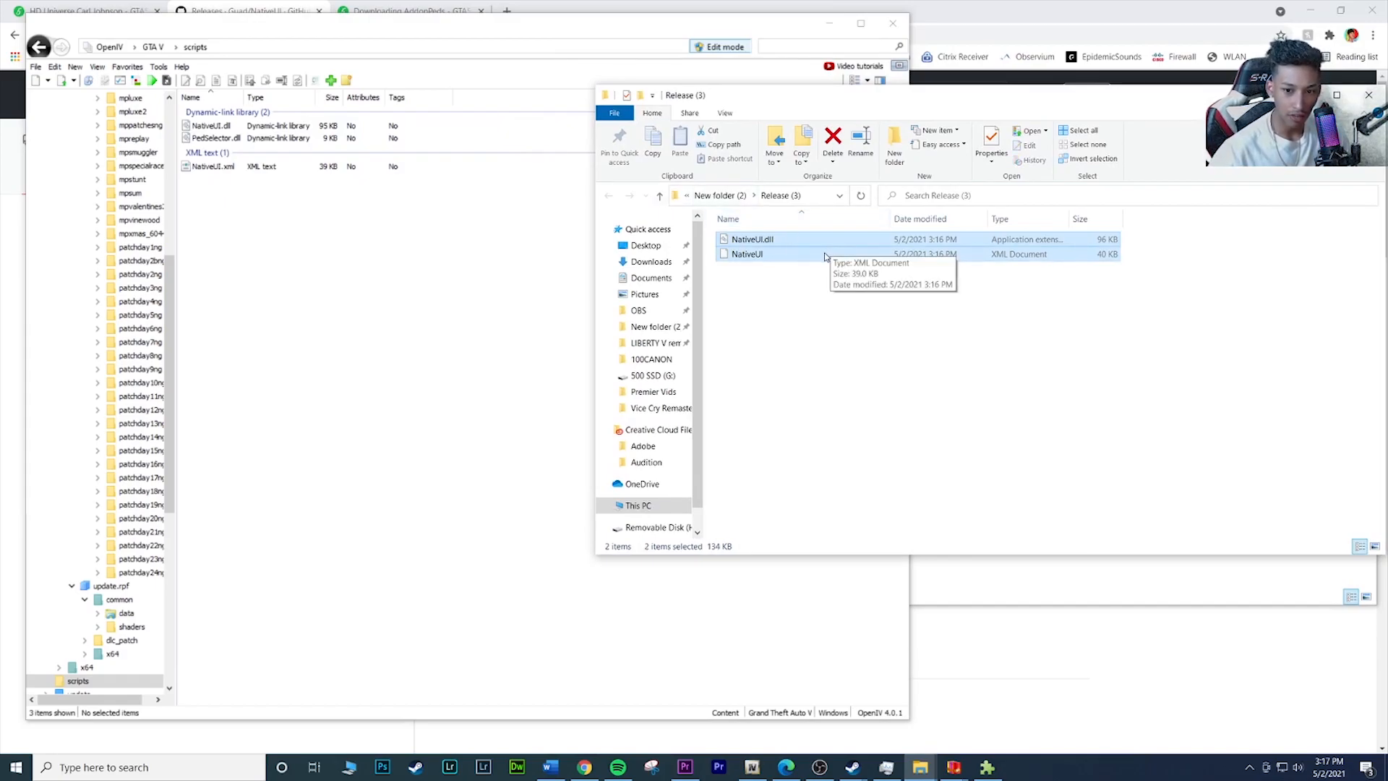
left_click(390, 307)
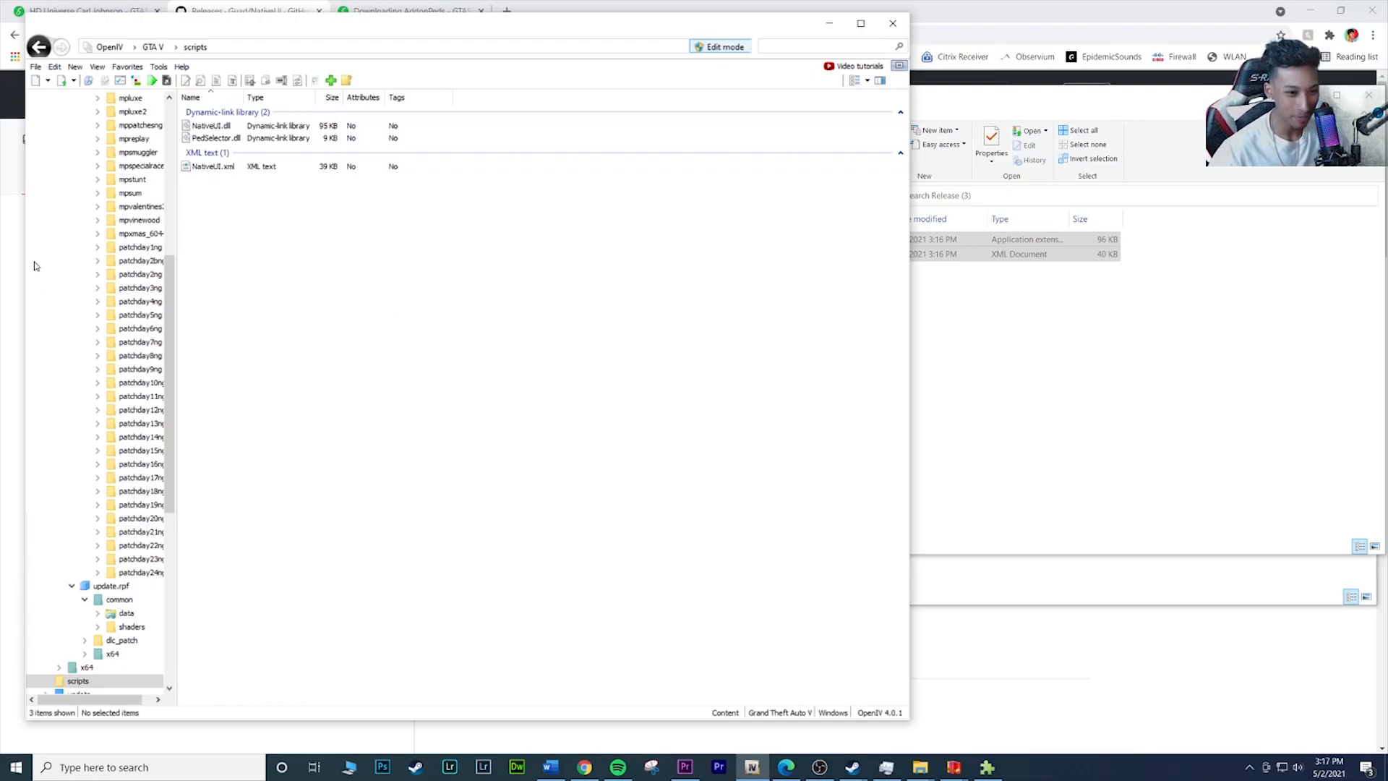
Step: Switch to the HD Universe Carl Johnson page in the browser and download version 3.3 of the mod
left_click(4, 269)
left_click(108, 11)
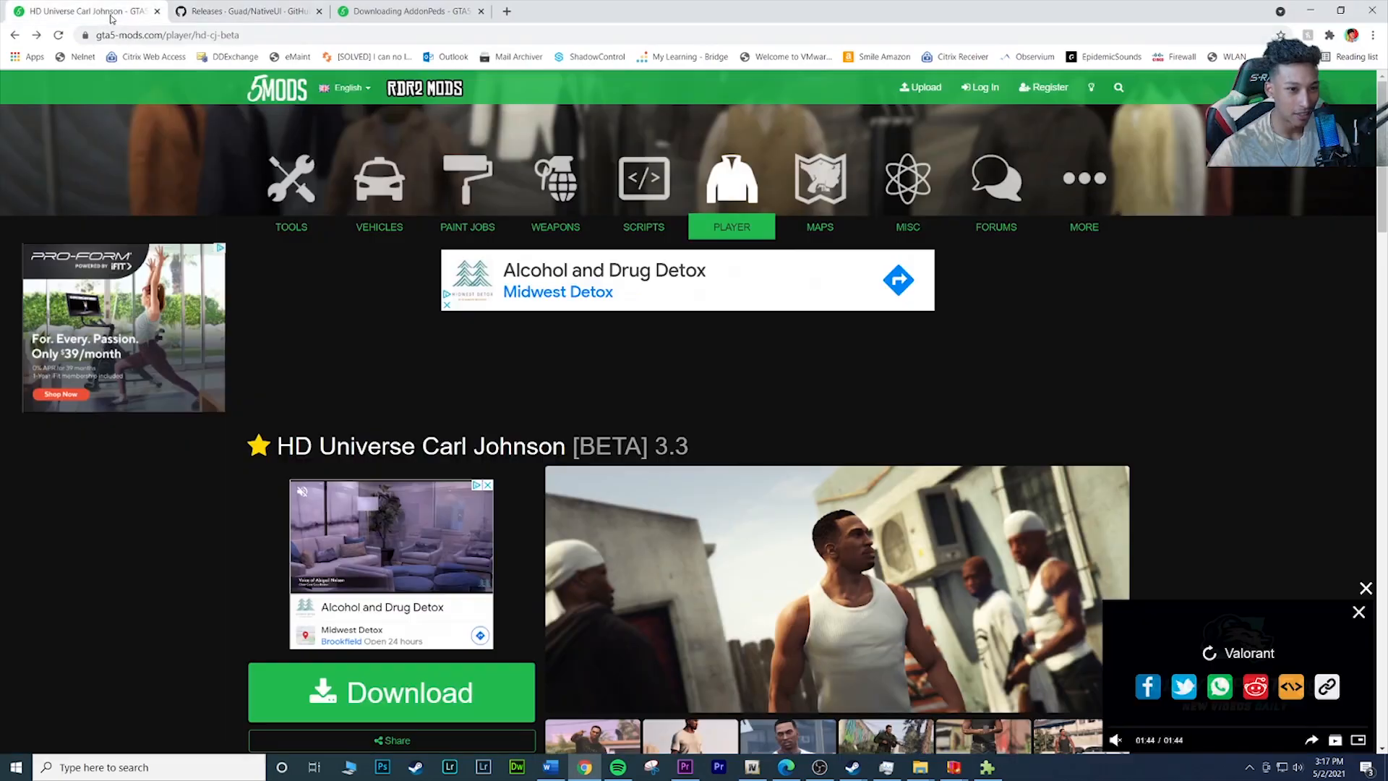
scroll(444, 611, "down", 1)
left_click(444, 614)
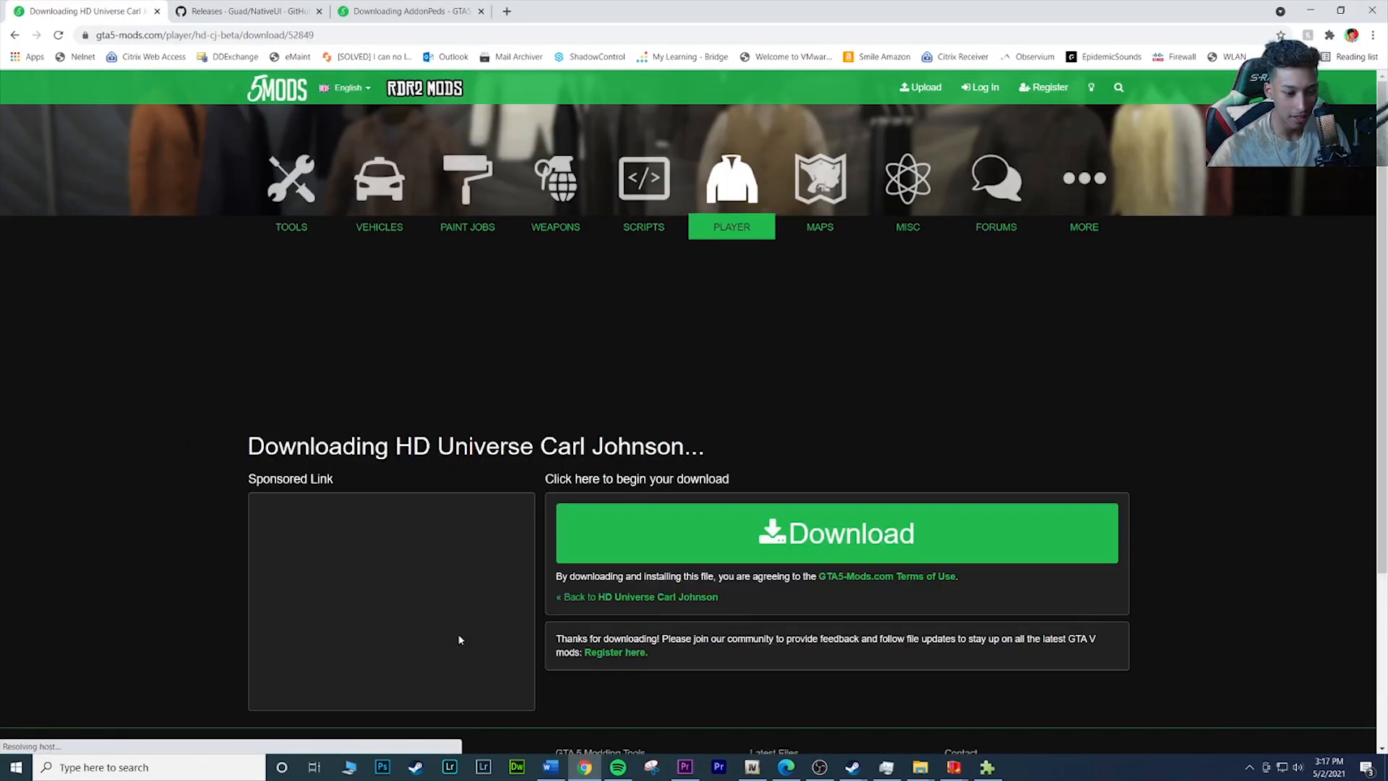
left_click(843, 530)
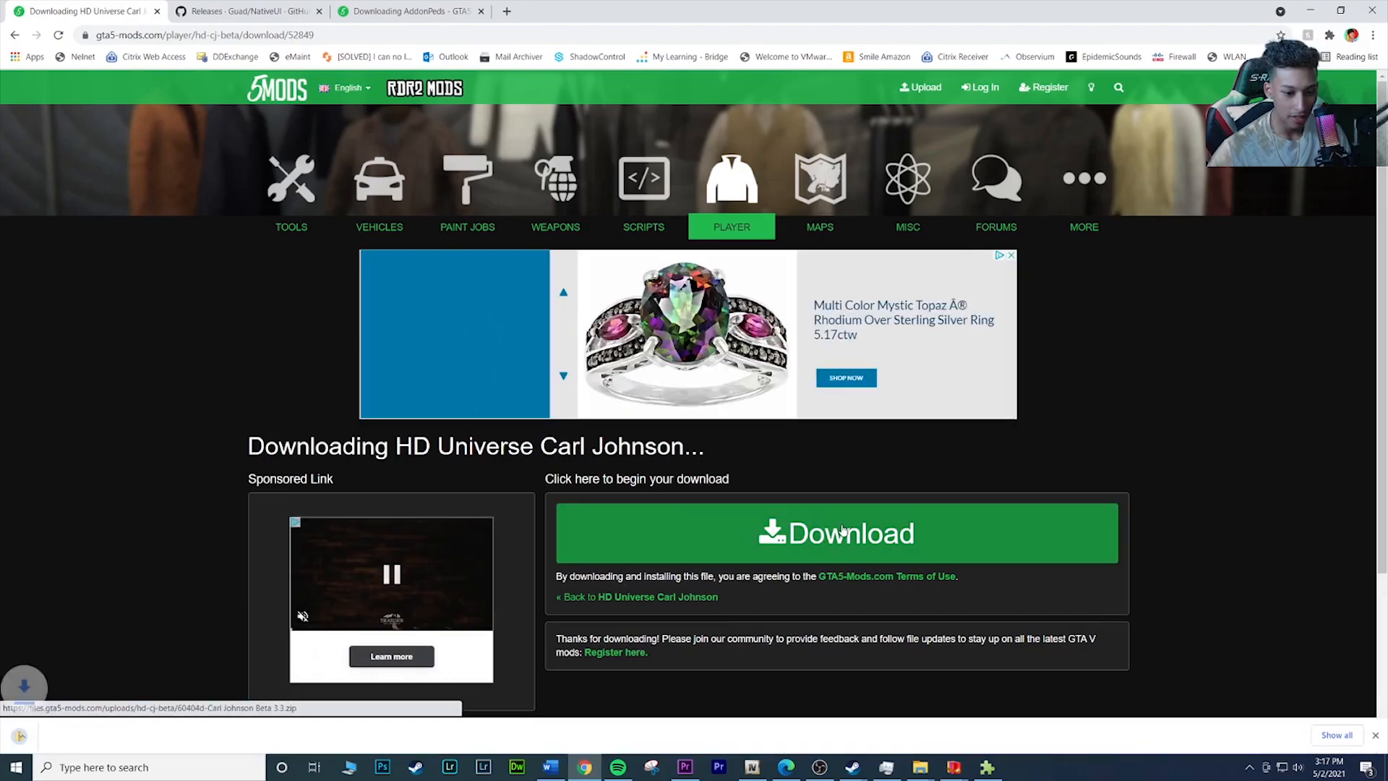
Step: Open the downloaded Carl Johnson Beta 3.3 archive and extract it to its default folder
left_click(96, 750)
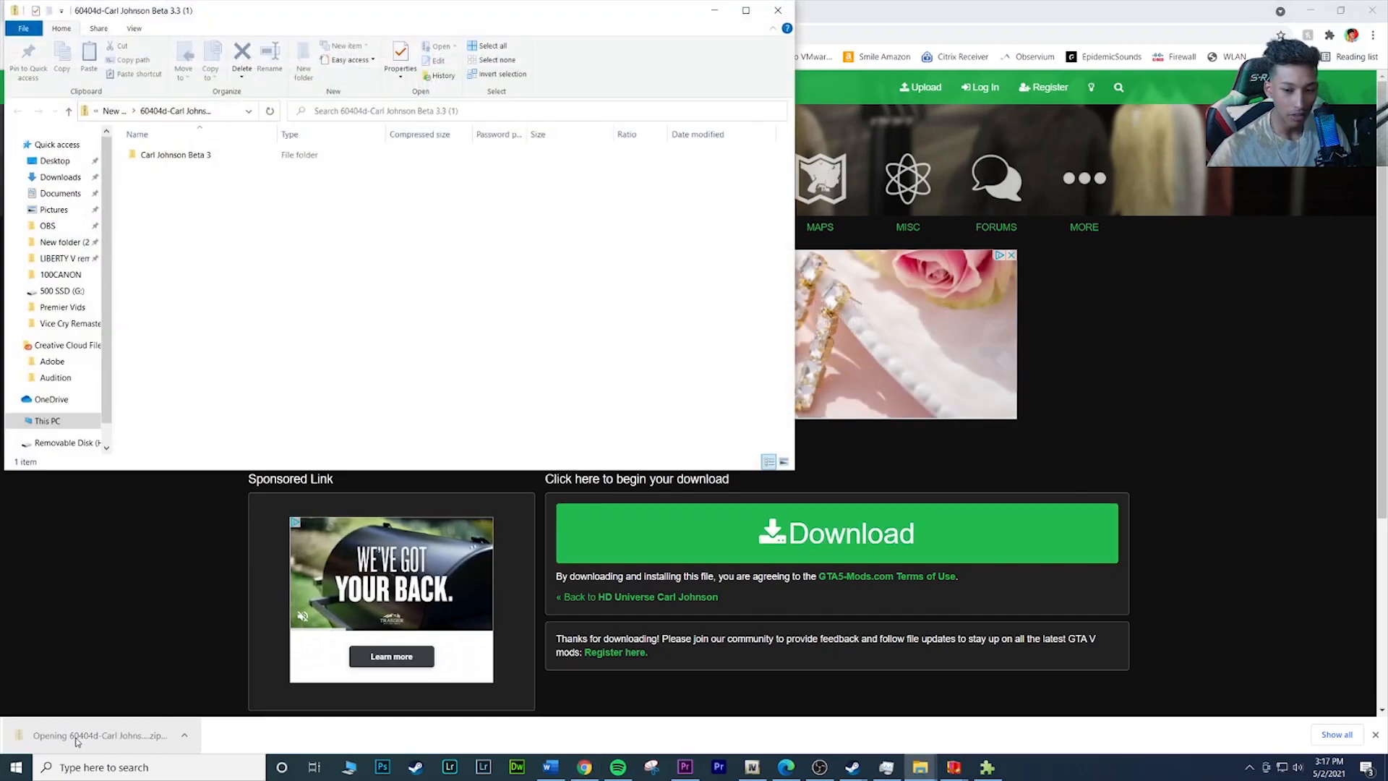
left_click(473, 60)
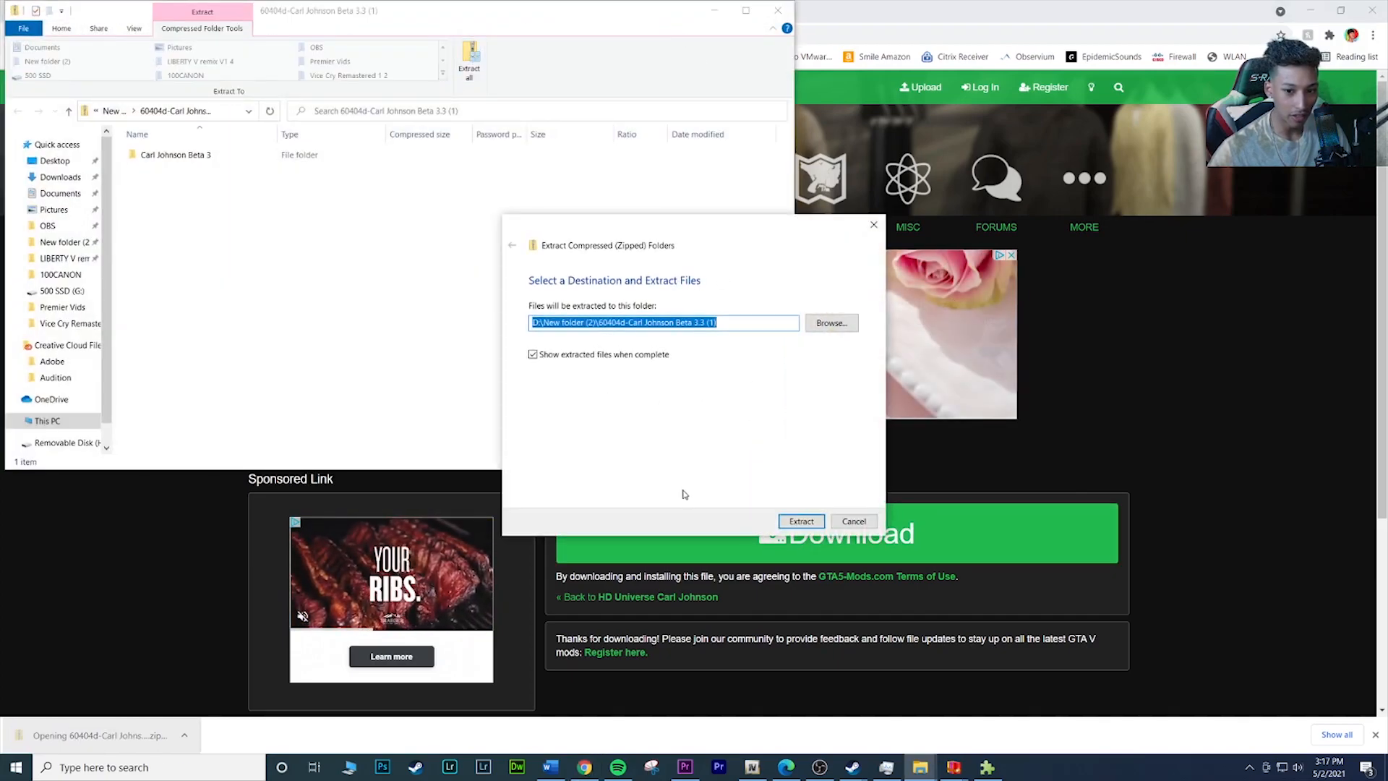
left_click(801, 522)
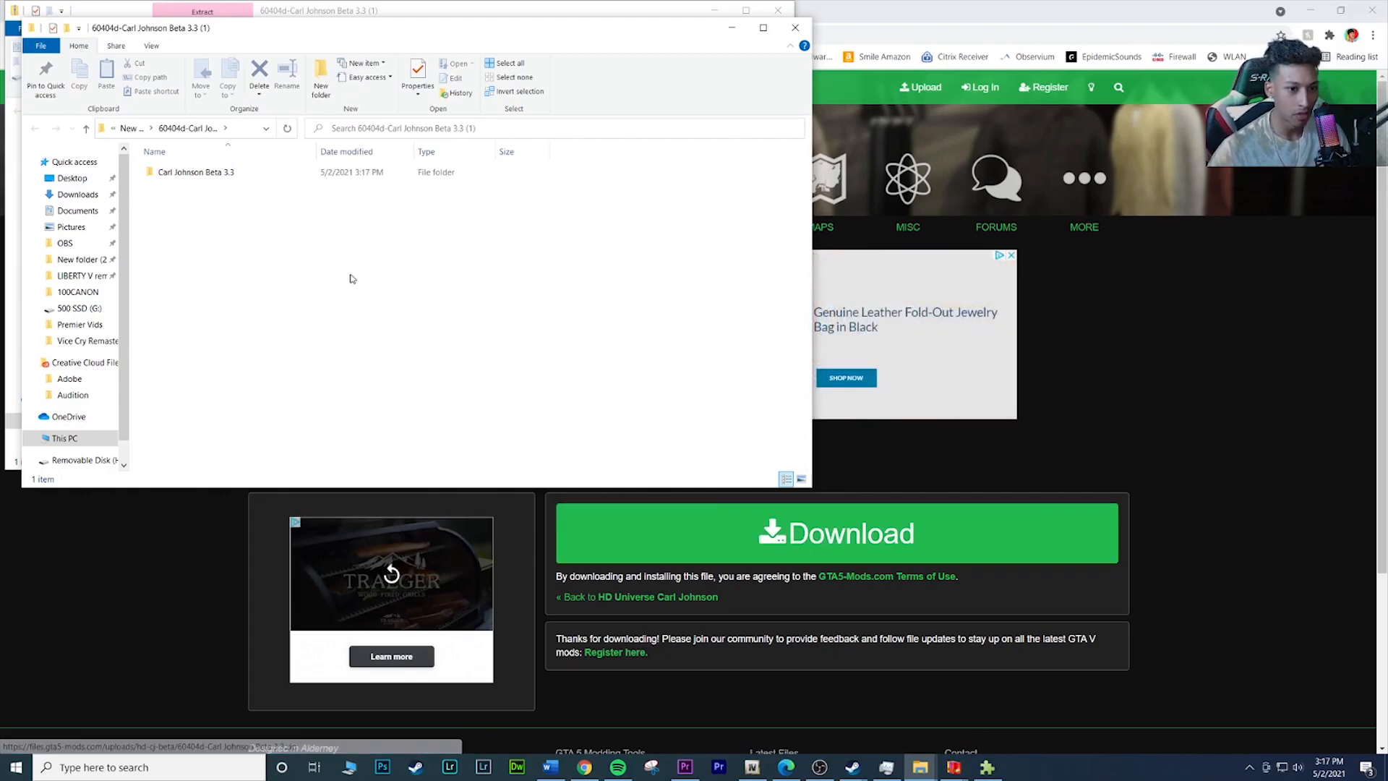
left_click(101, 340)
left_click_drag(214, 29, 423, 92)
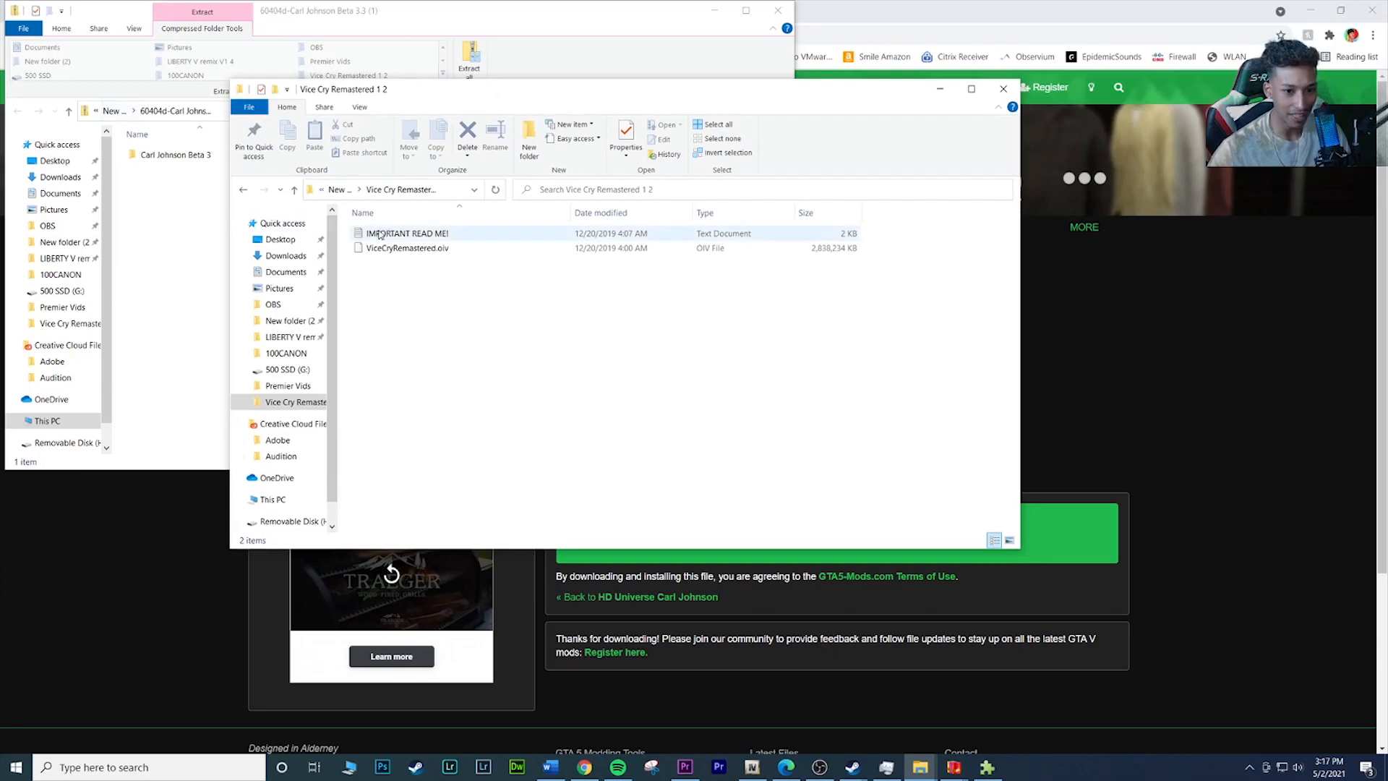
left_click(245, 190)
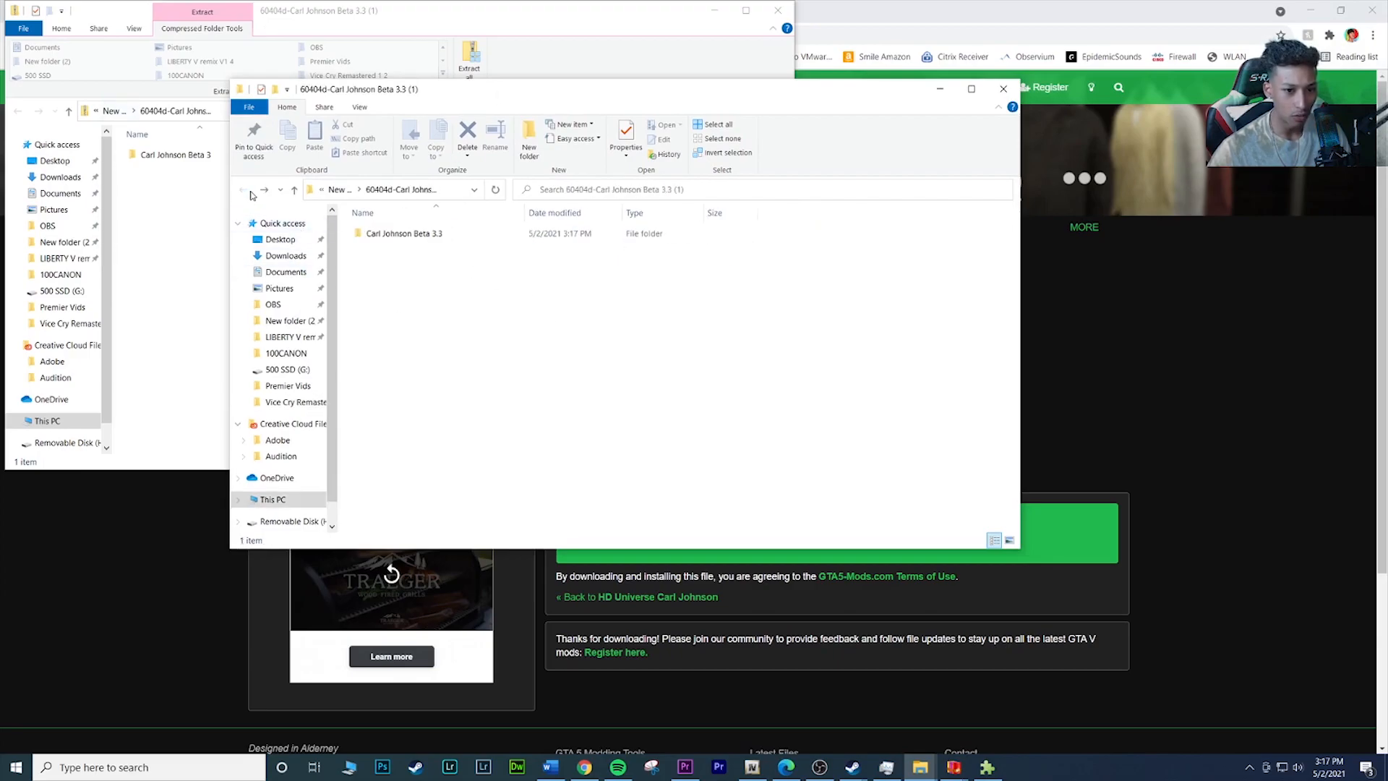
Step: Move the 1 No Tatts and 2 Old folders from CJ (tatts by default) up into the Carl Johnson Beta 3.3 folder and open that folder
double_click(445, 239)
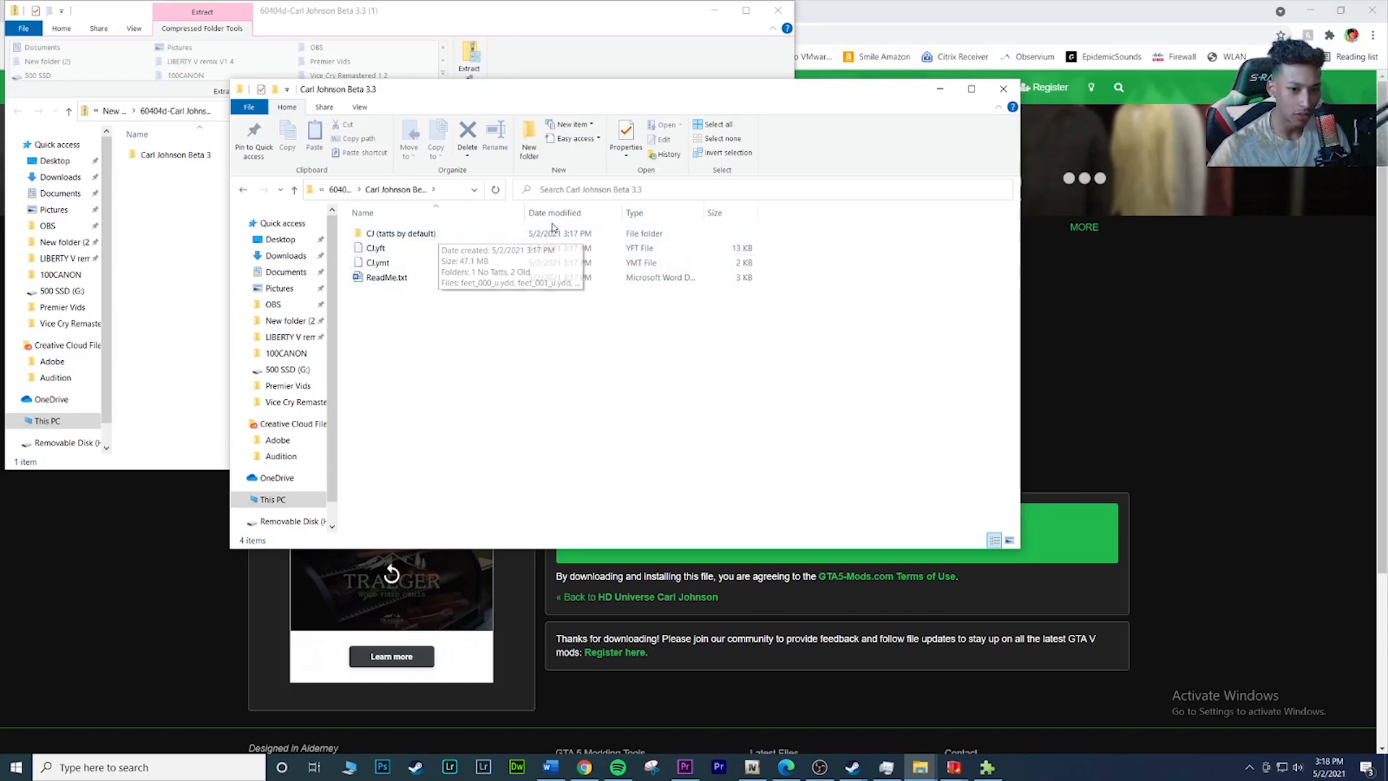
double_click(404, 233)
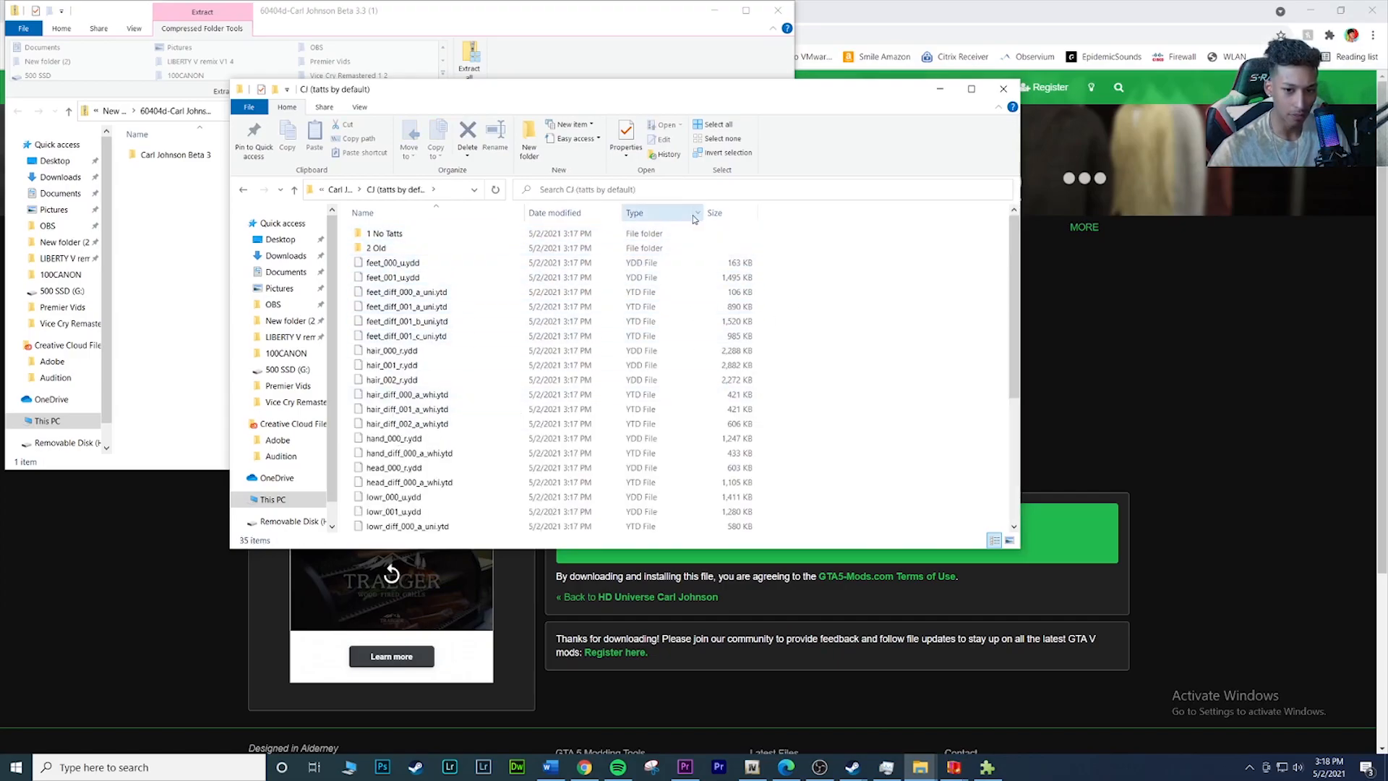
left_click_drag(793, 255, 604, 230)
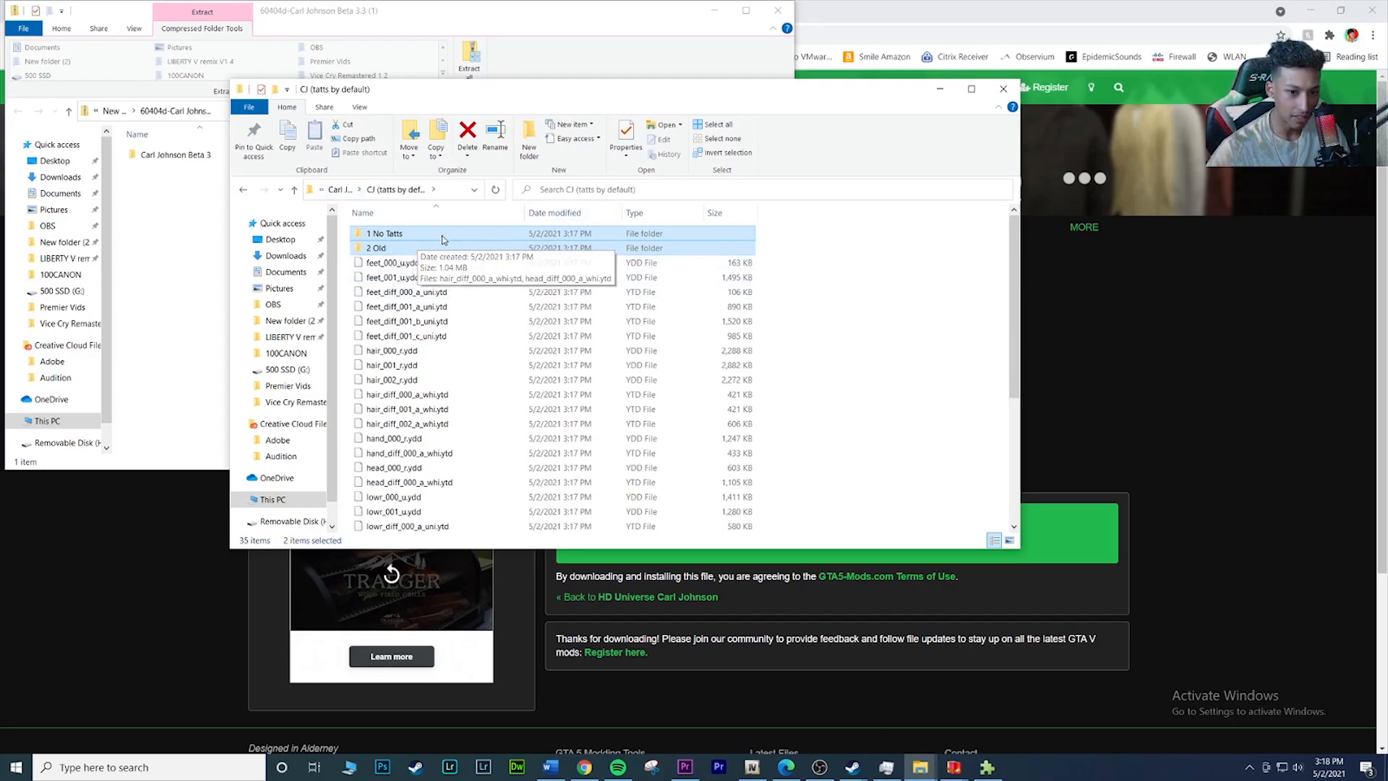
left_click_drag(438, 236, 407, 230)
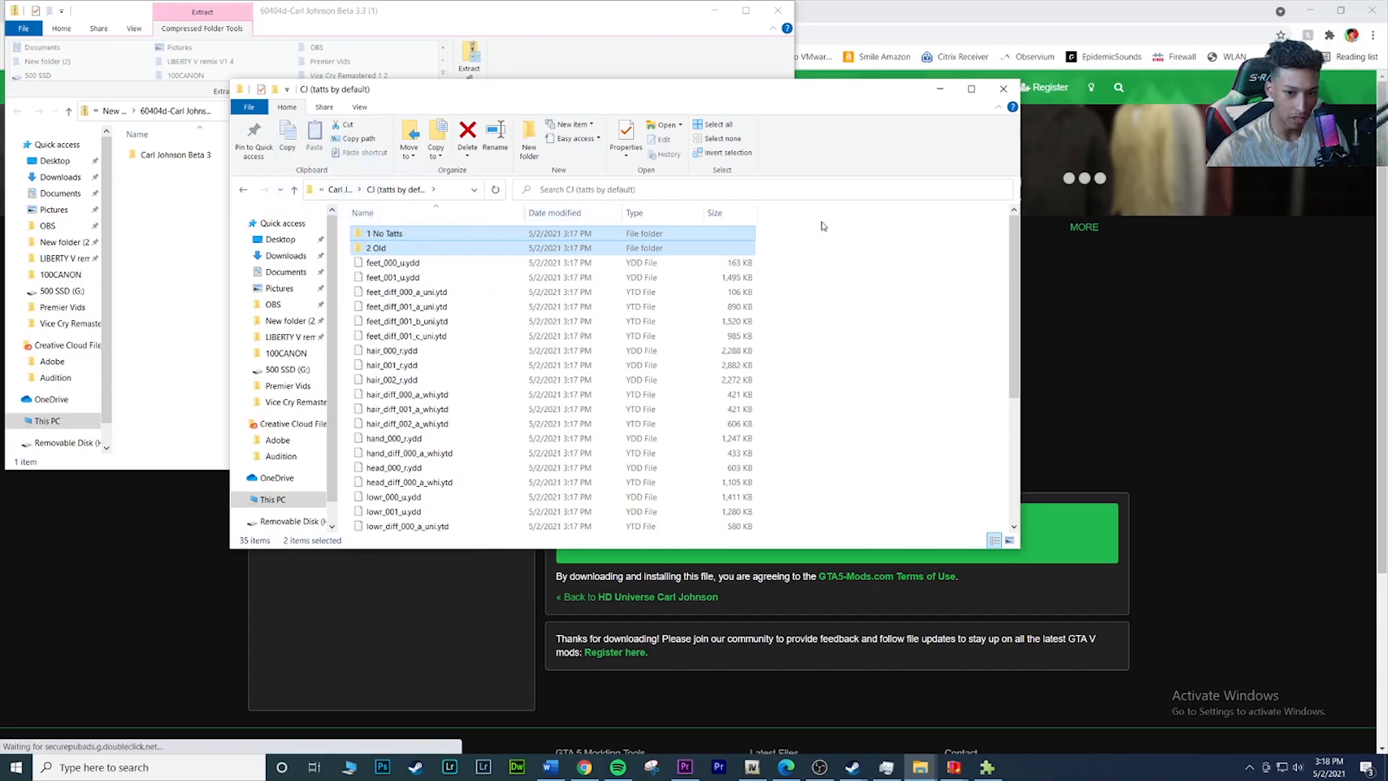
left_click_drag(1022, 272, 1220, 272)
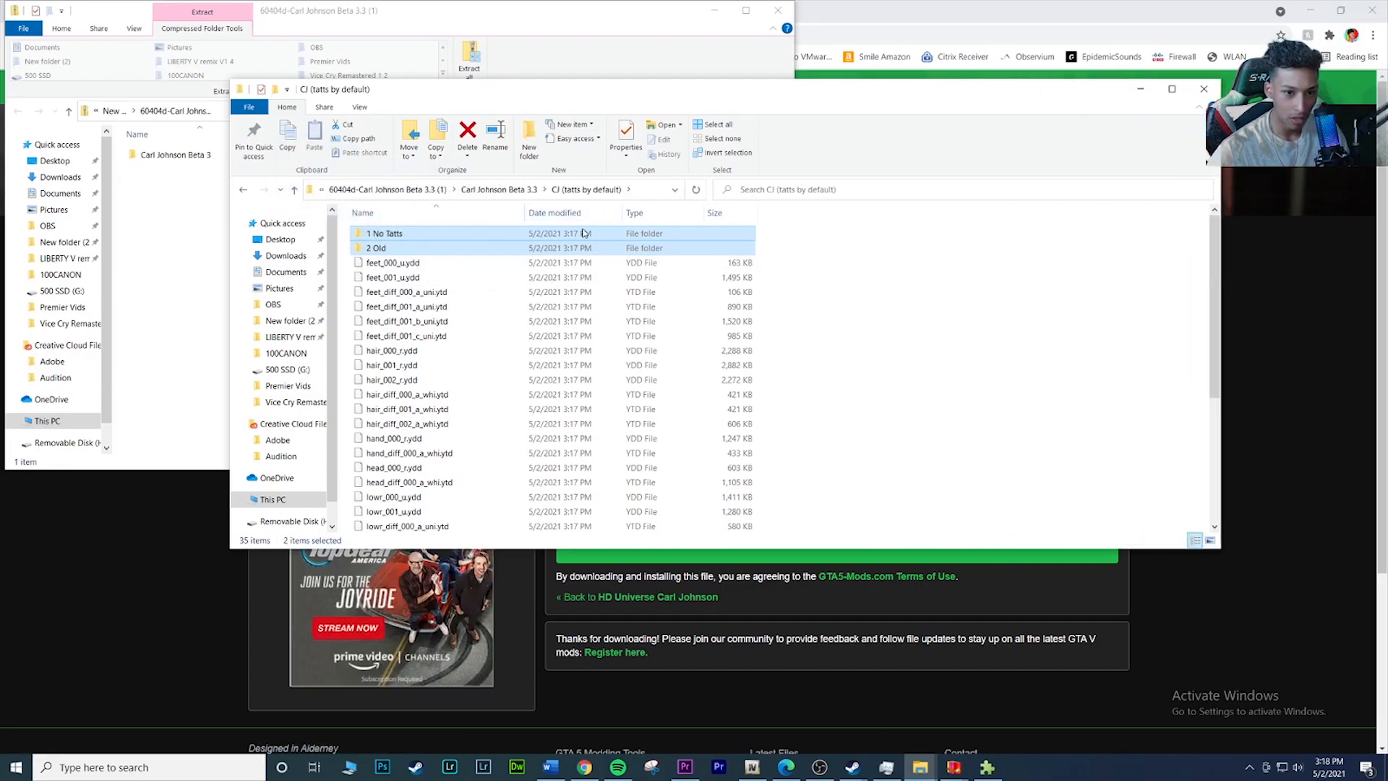
left_click_drag(506, 235, 504, 191)
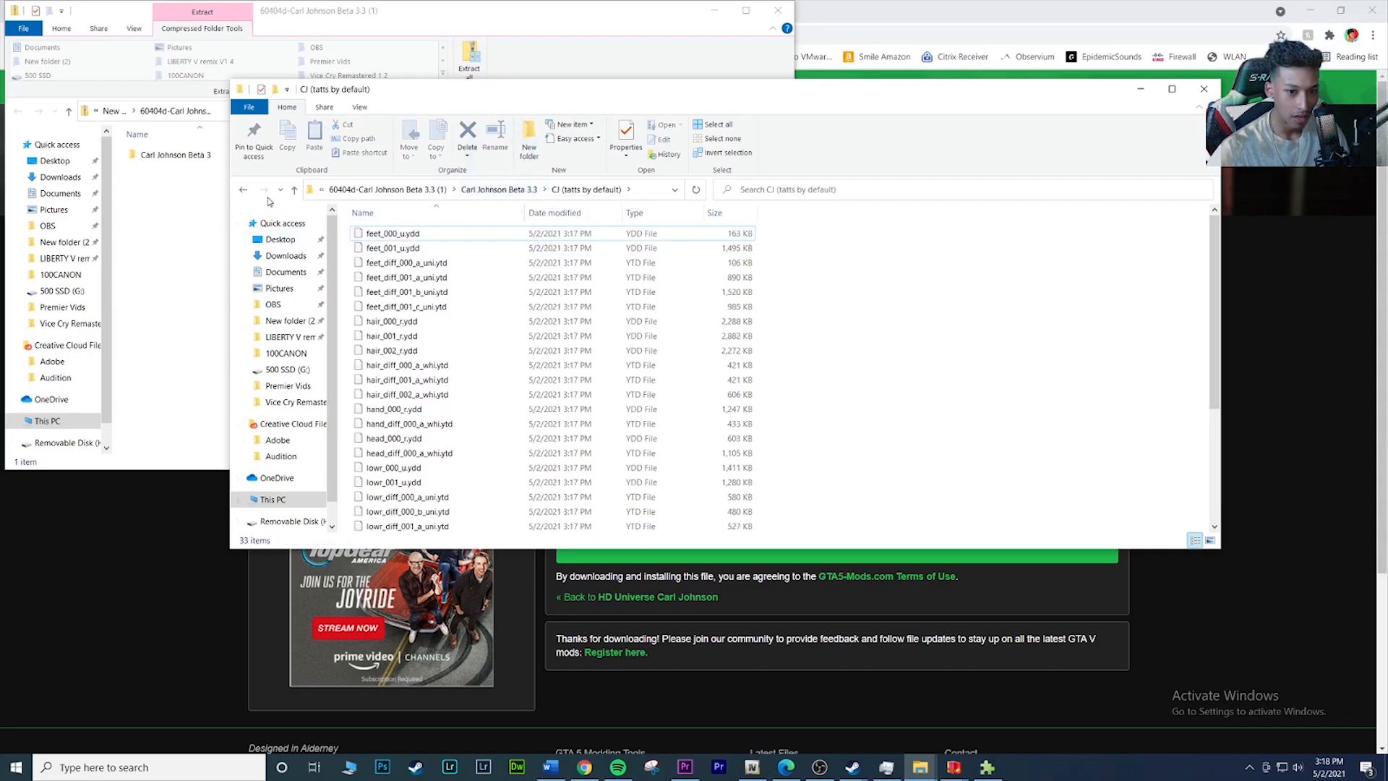
left_click(494, 190)
left_click(425, 246)
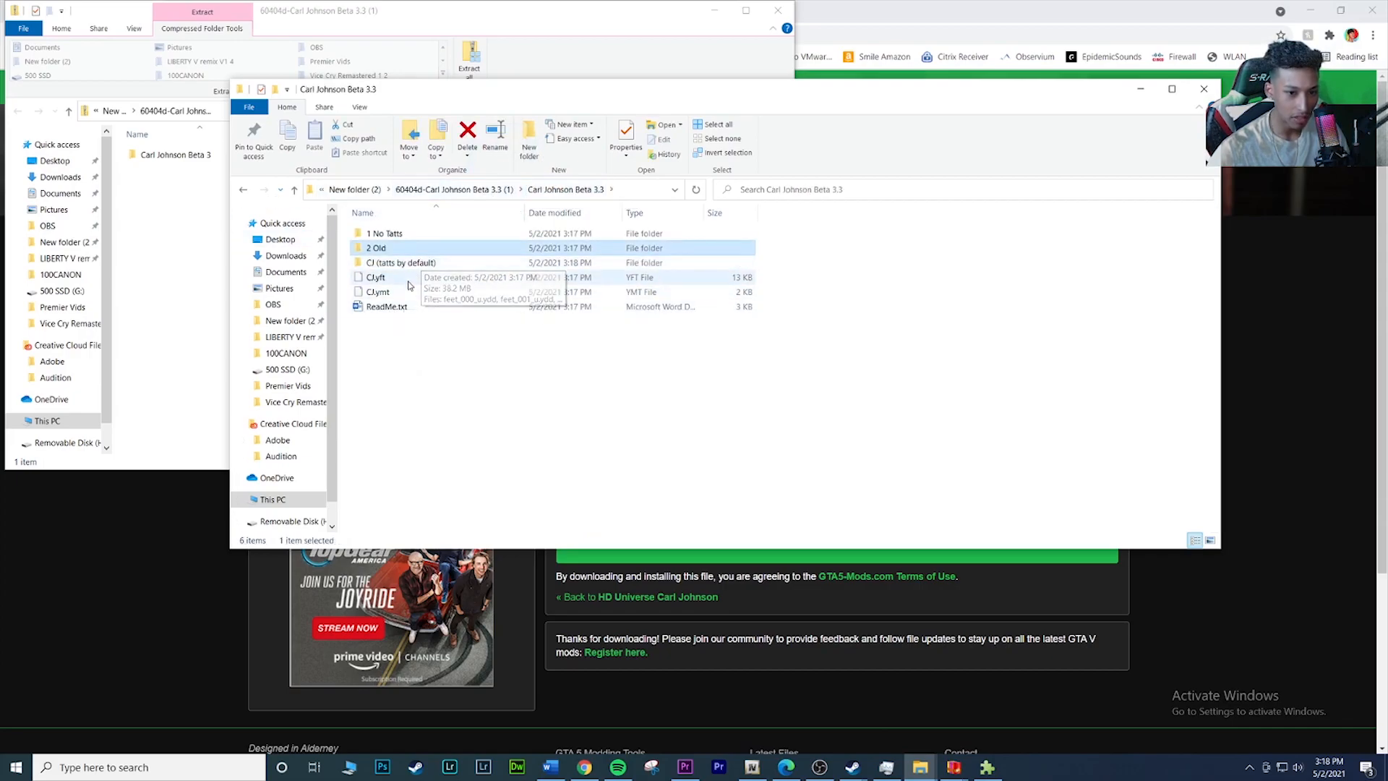
key("Up")
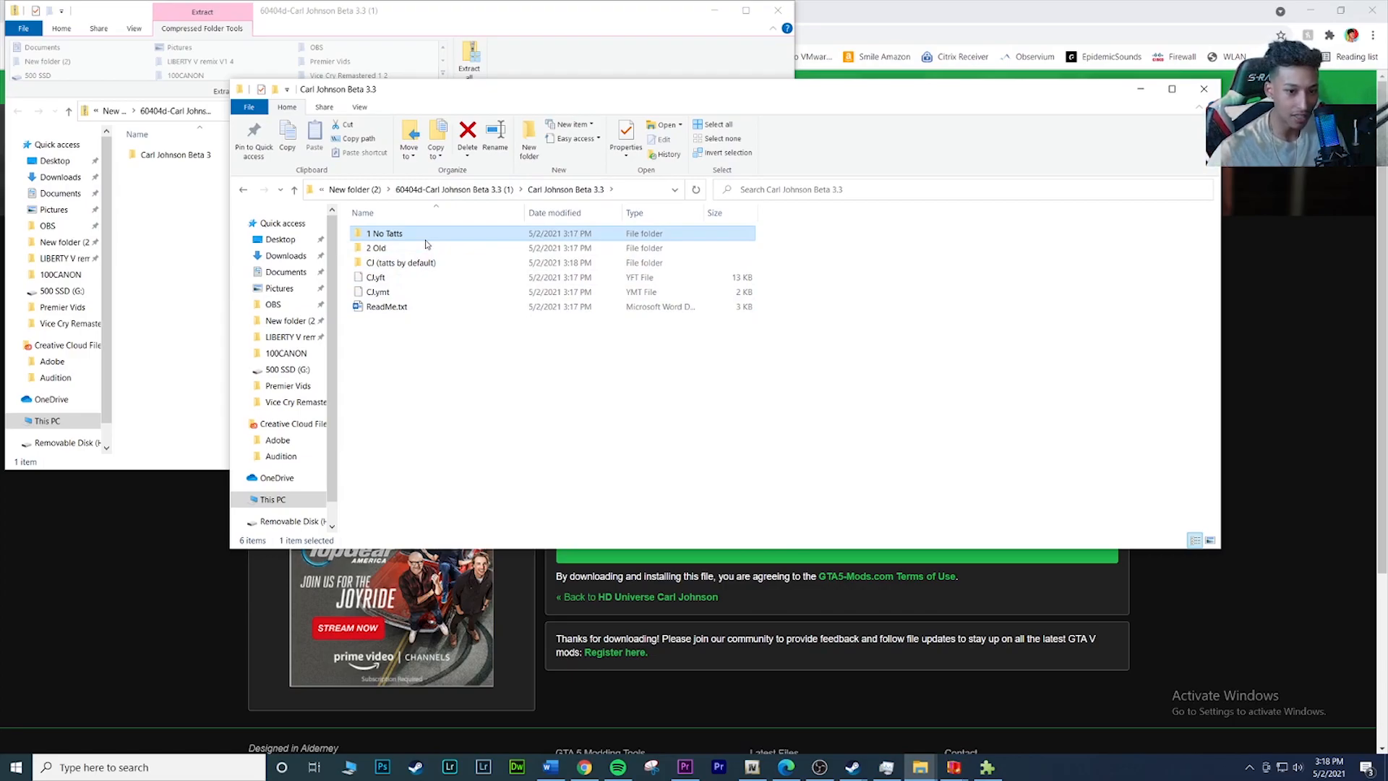
left_click(436, 263)
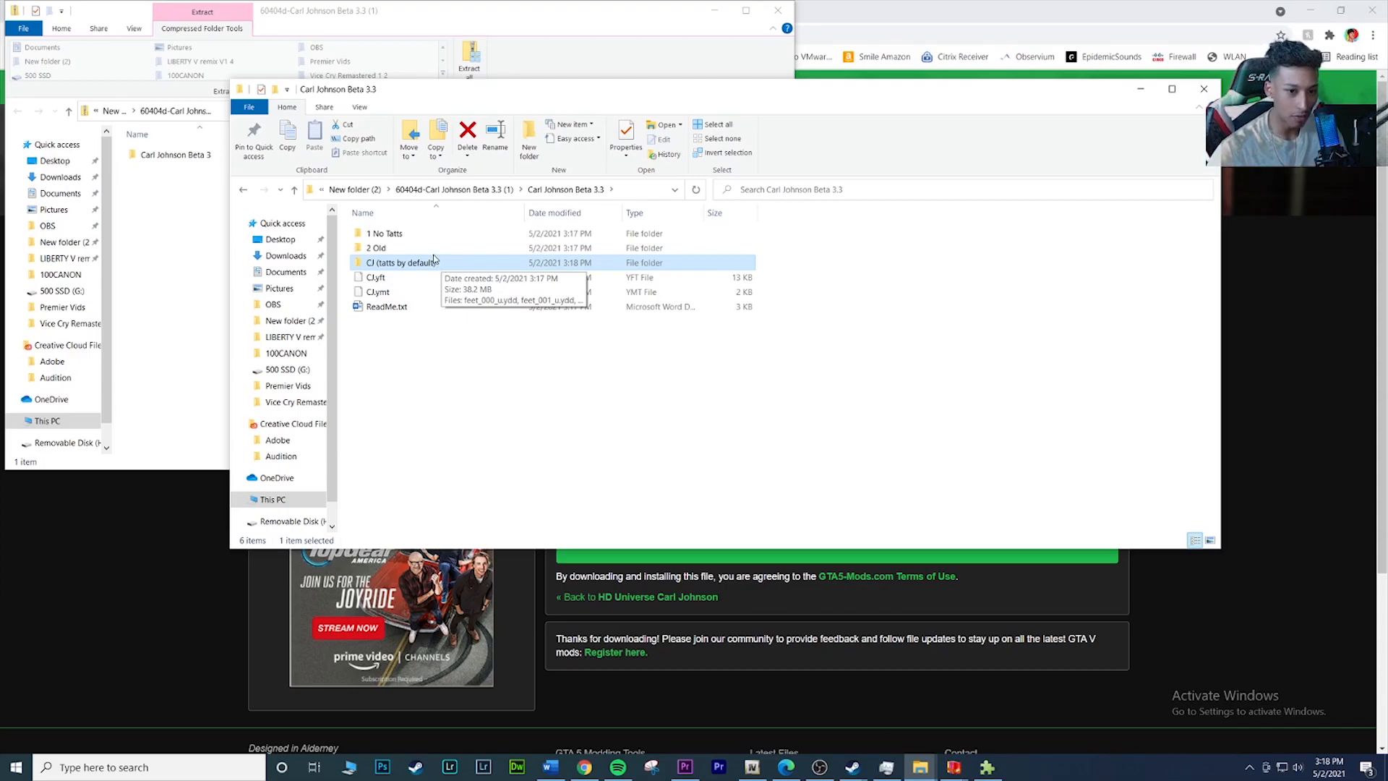
left_click(435, 250)
right_click(436, 255)
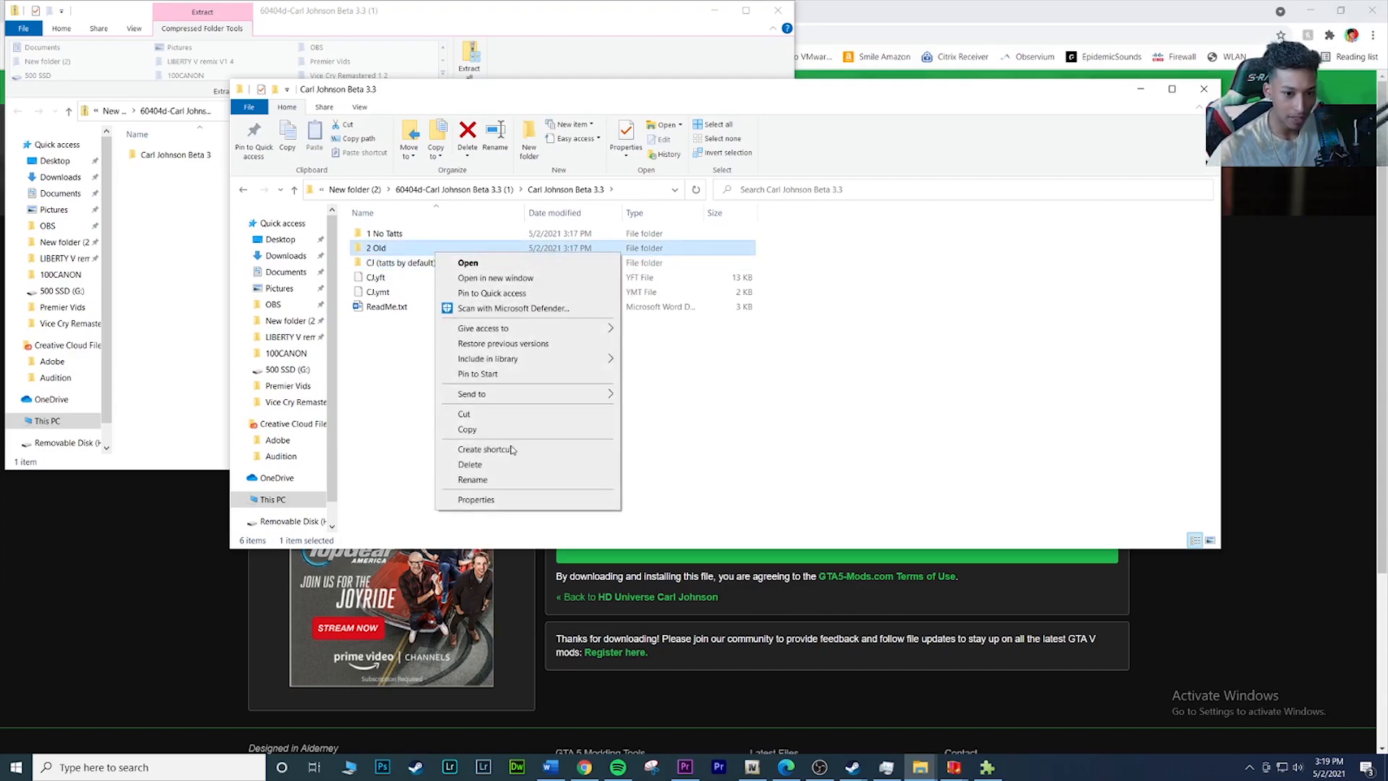
left_click(505, 475)
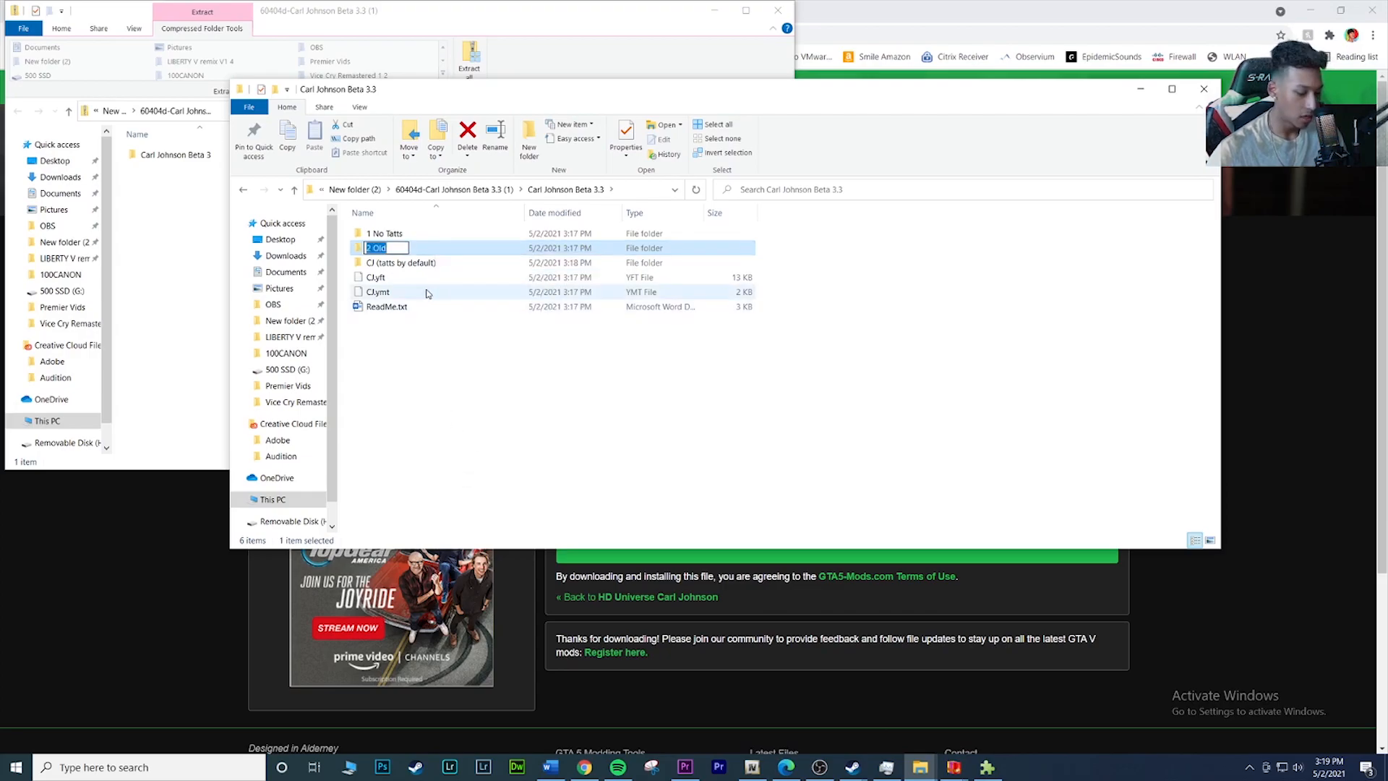
left_click(426, 213)
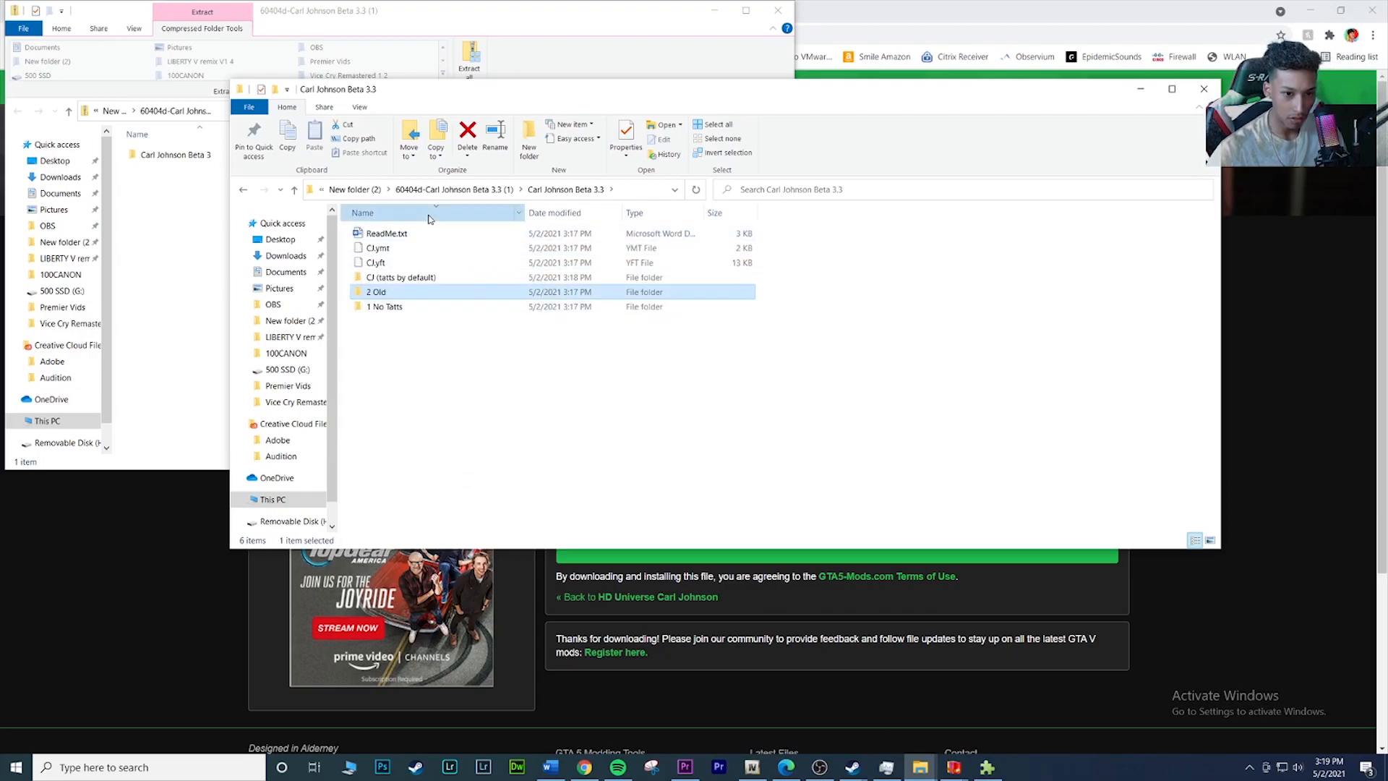
left_click(426, 212)
left_click(420, 237)
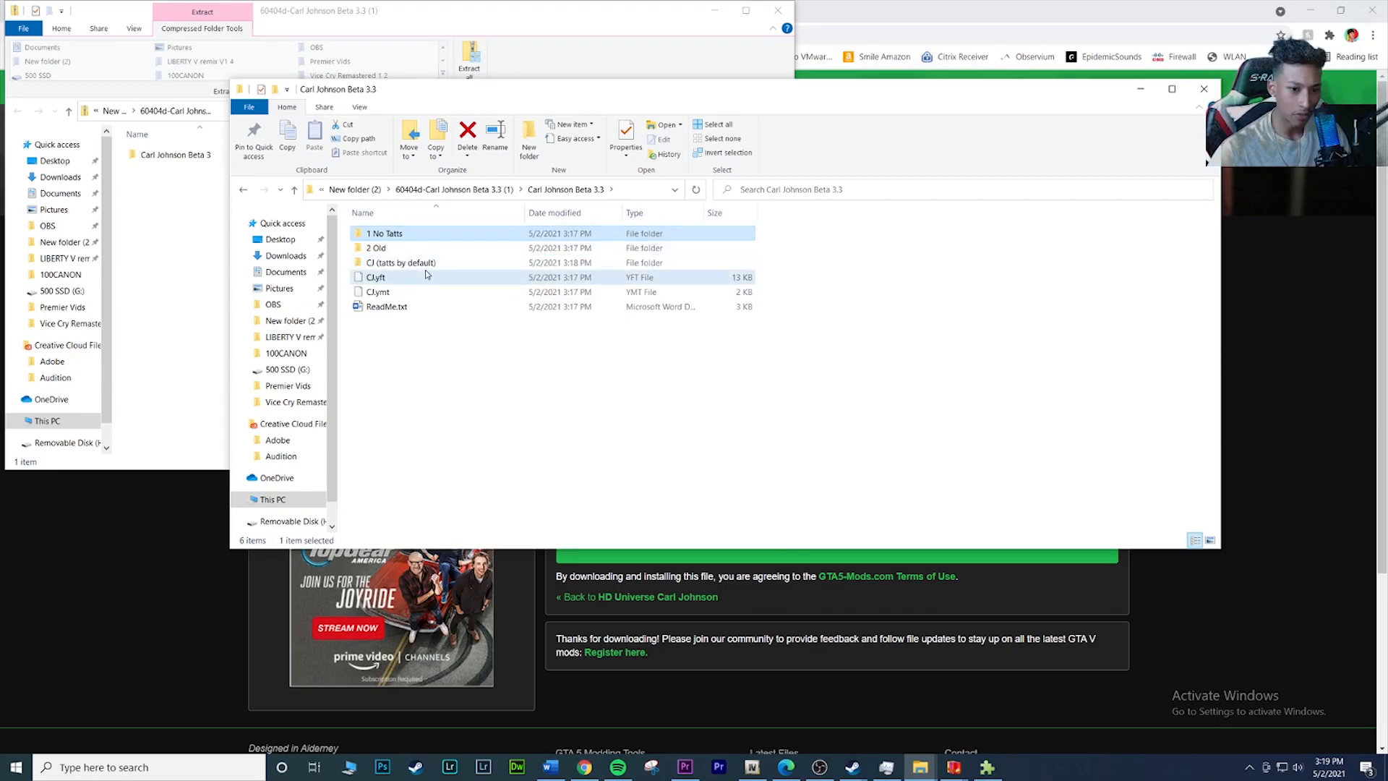
Step: Rename the CJ (tatts by default) folder as CJ
left_click(425, 267)
right_click(425, 269)
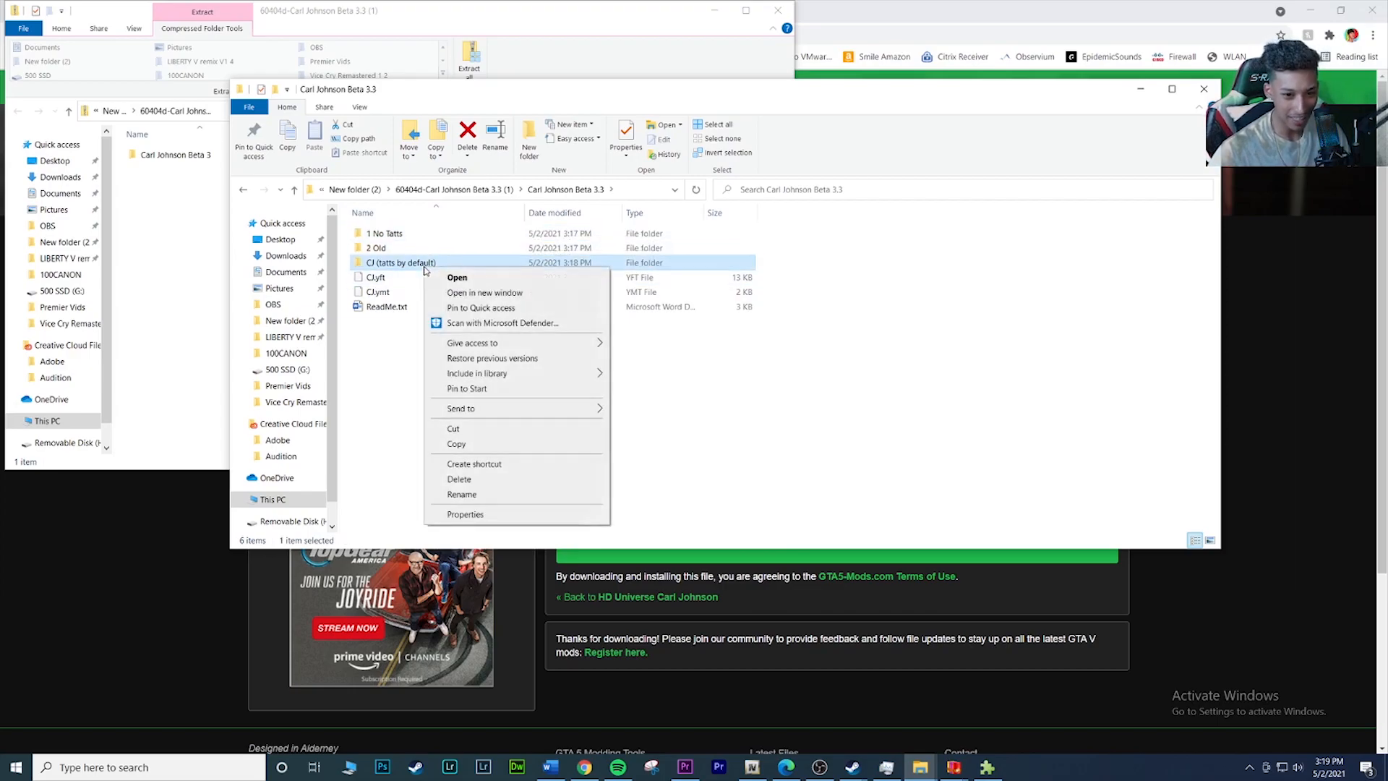
left_click(509, 495)
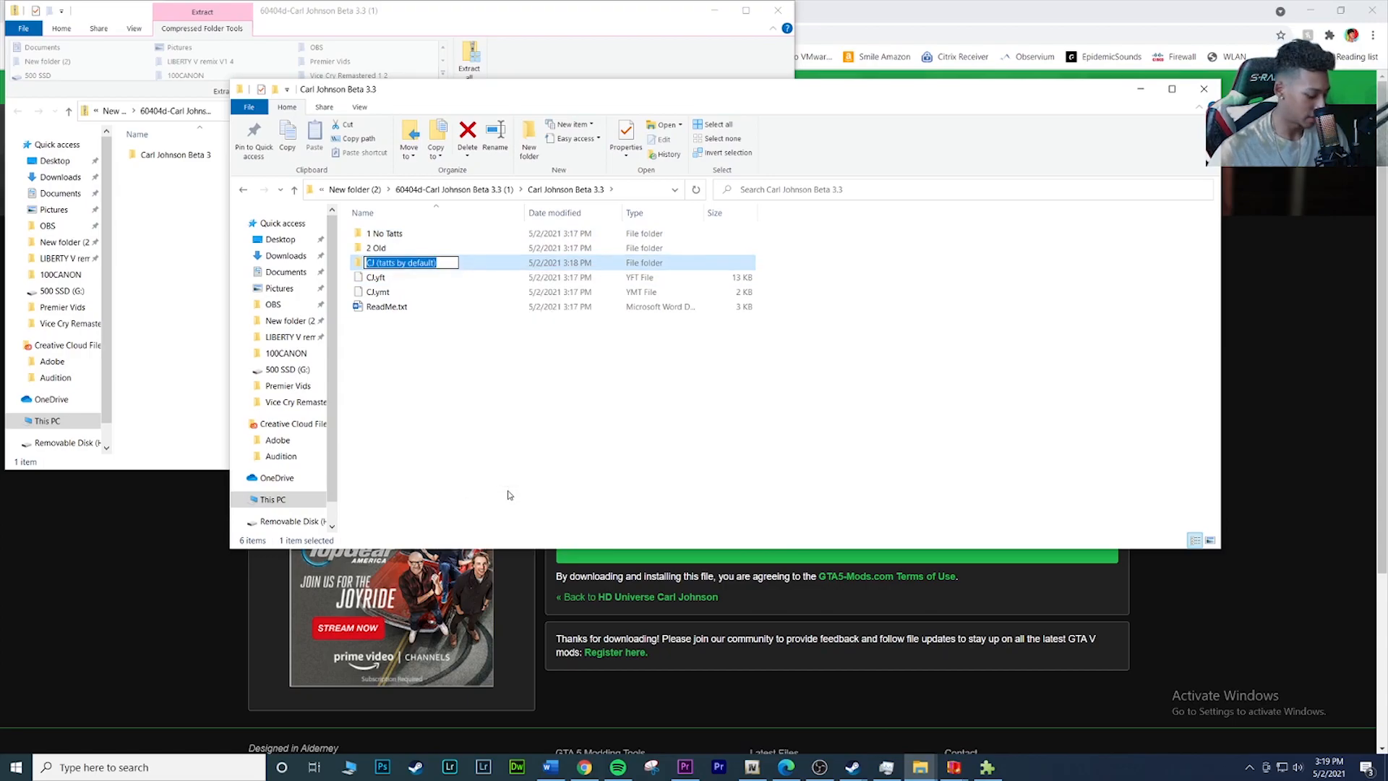
type("C")
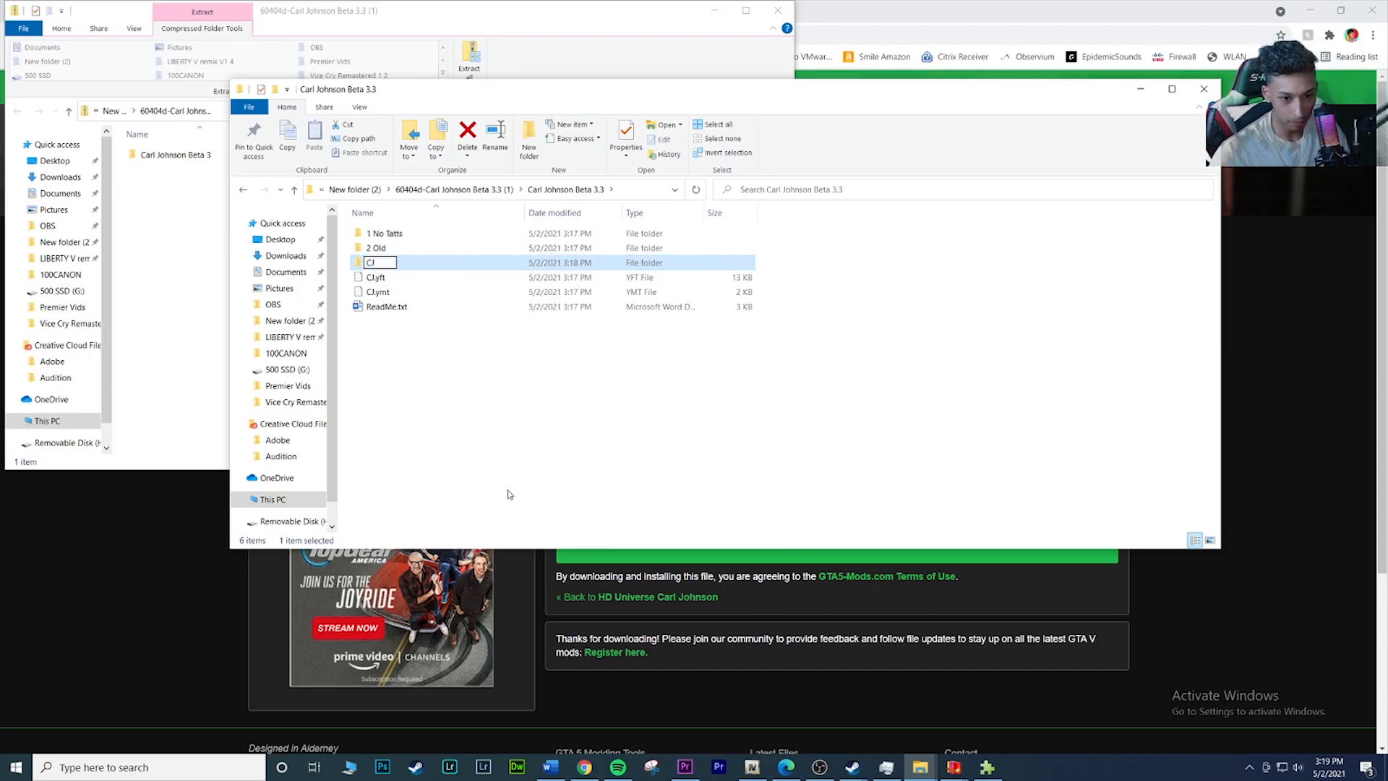
type("J")
left_click(416, 498)
left_click_drag(795, 303, 705, 259)
Step: Switch to OpenIV and return from the scripts folder to the GTA V root folder
left_click(757, 768)
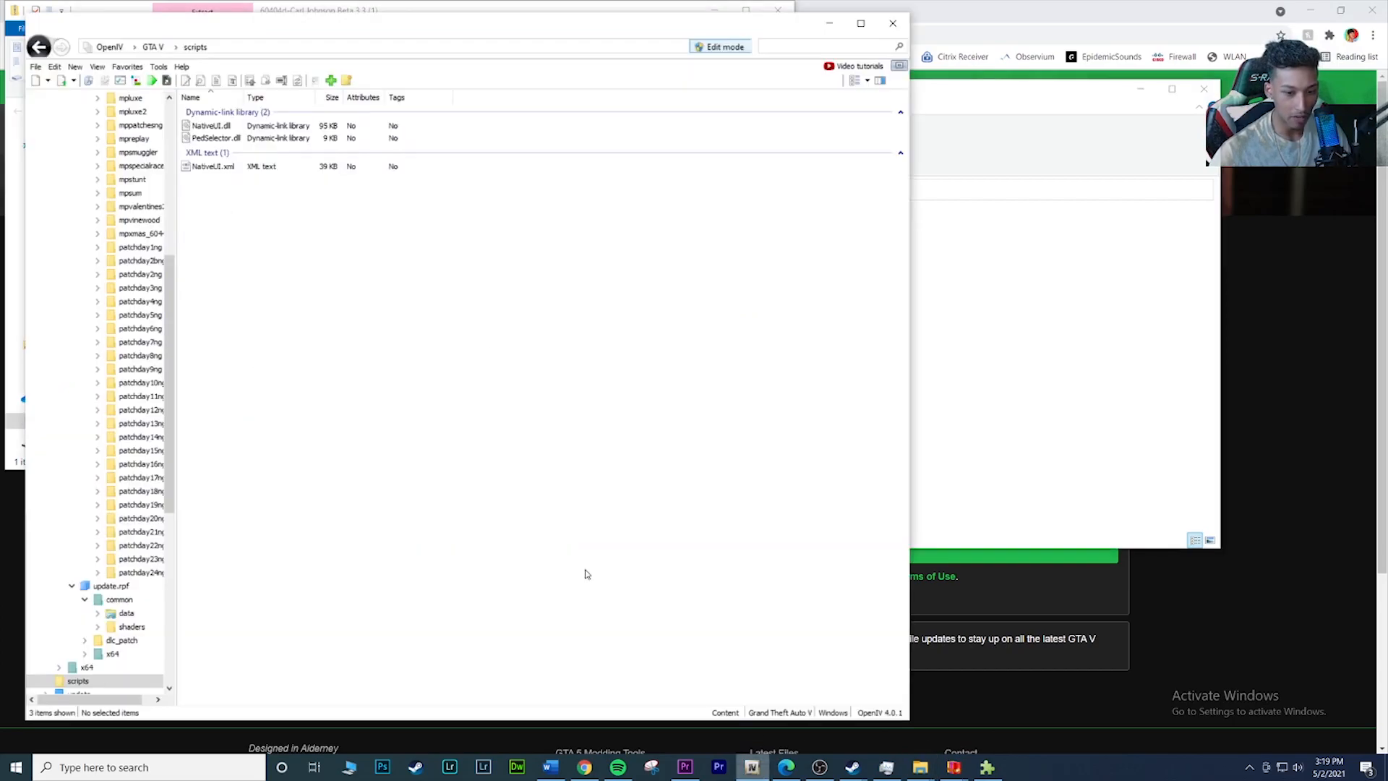
scroll(130, 275, "up", 9)
left_click(74, 127)
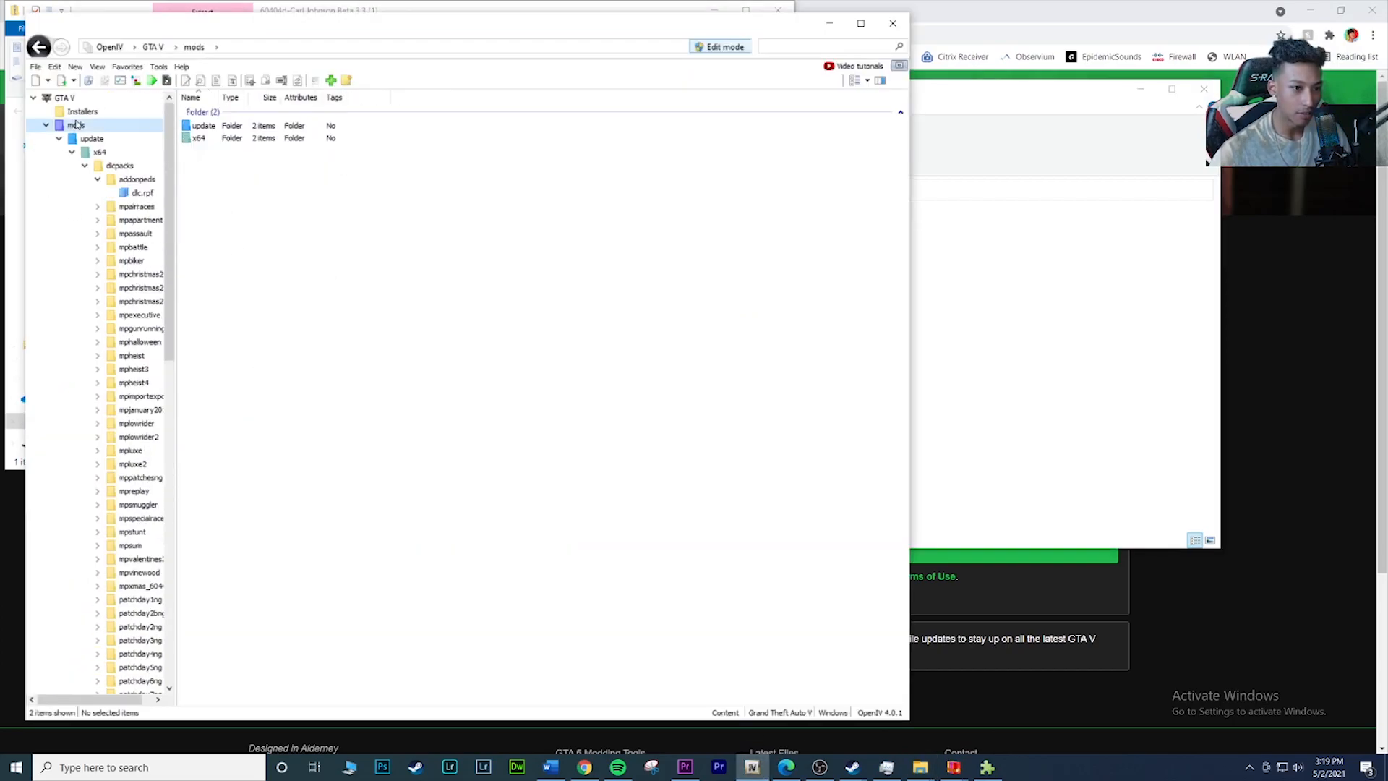
left_click(65, 99)
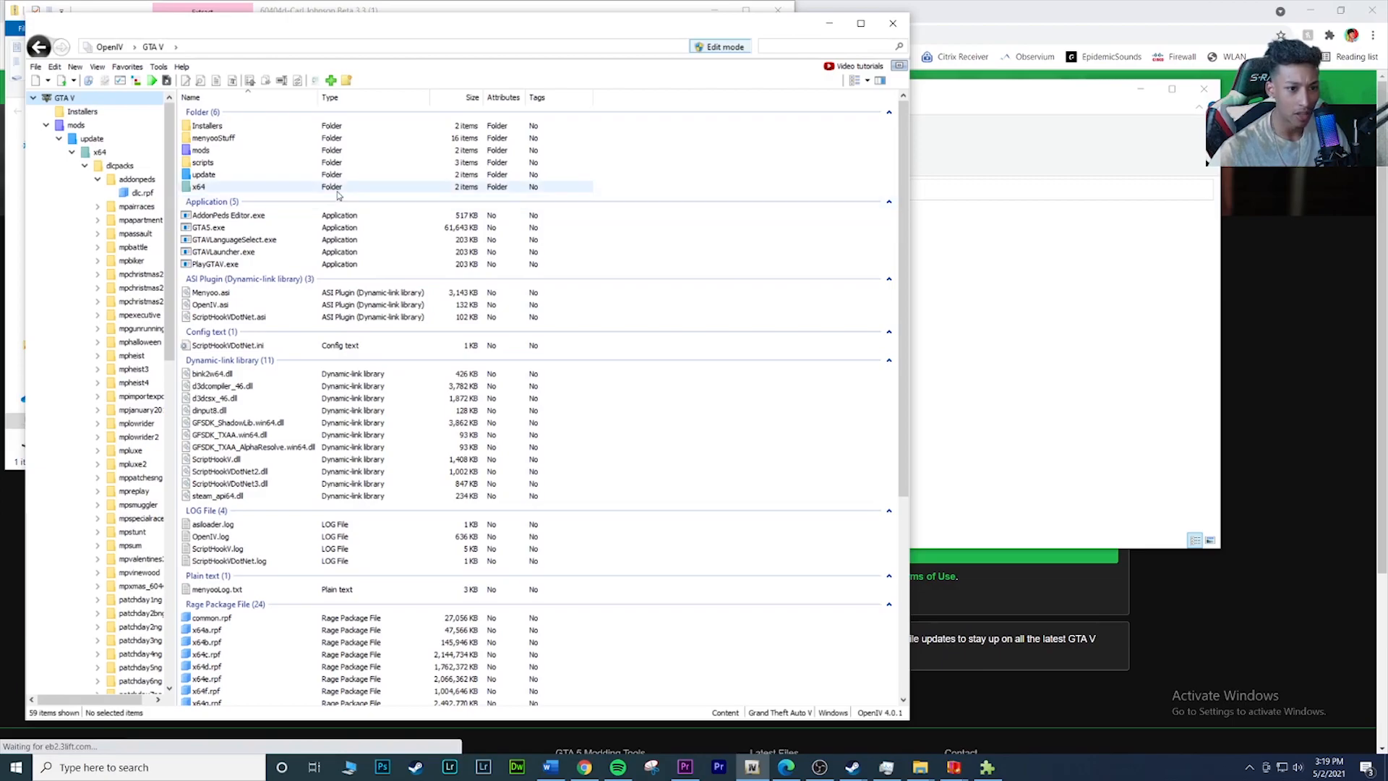
Step: Browse in OpenIV to mods/update/x64/dlcpacks/addonpeds/dlc.rpf and open the peds.rpf archive
double_click(227, 151)
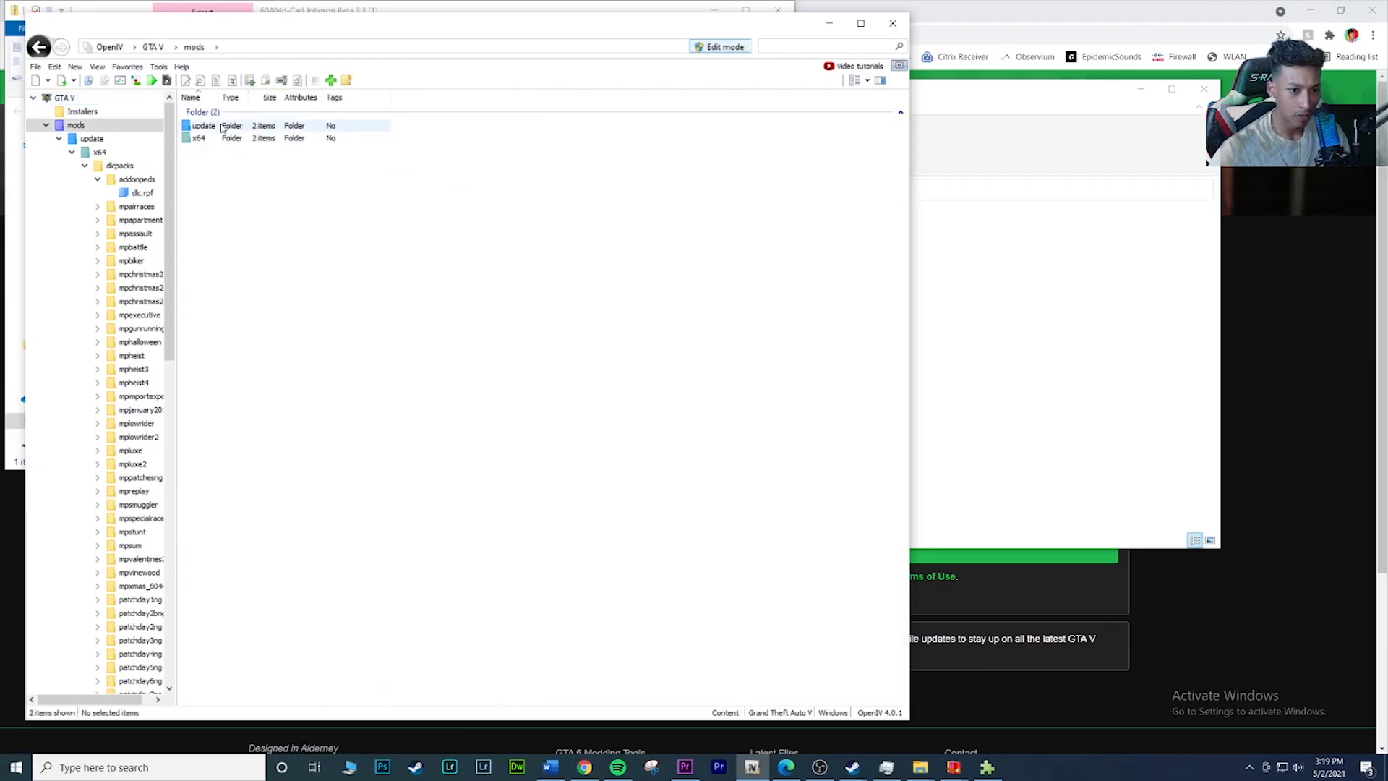
double_click(223, 128)
double_click(206, 126)
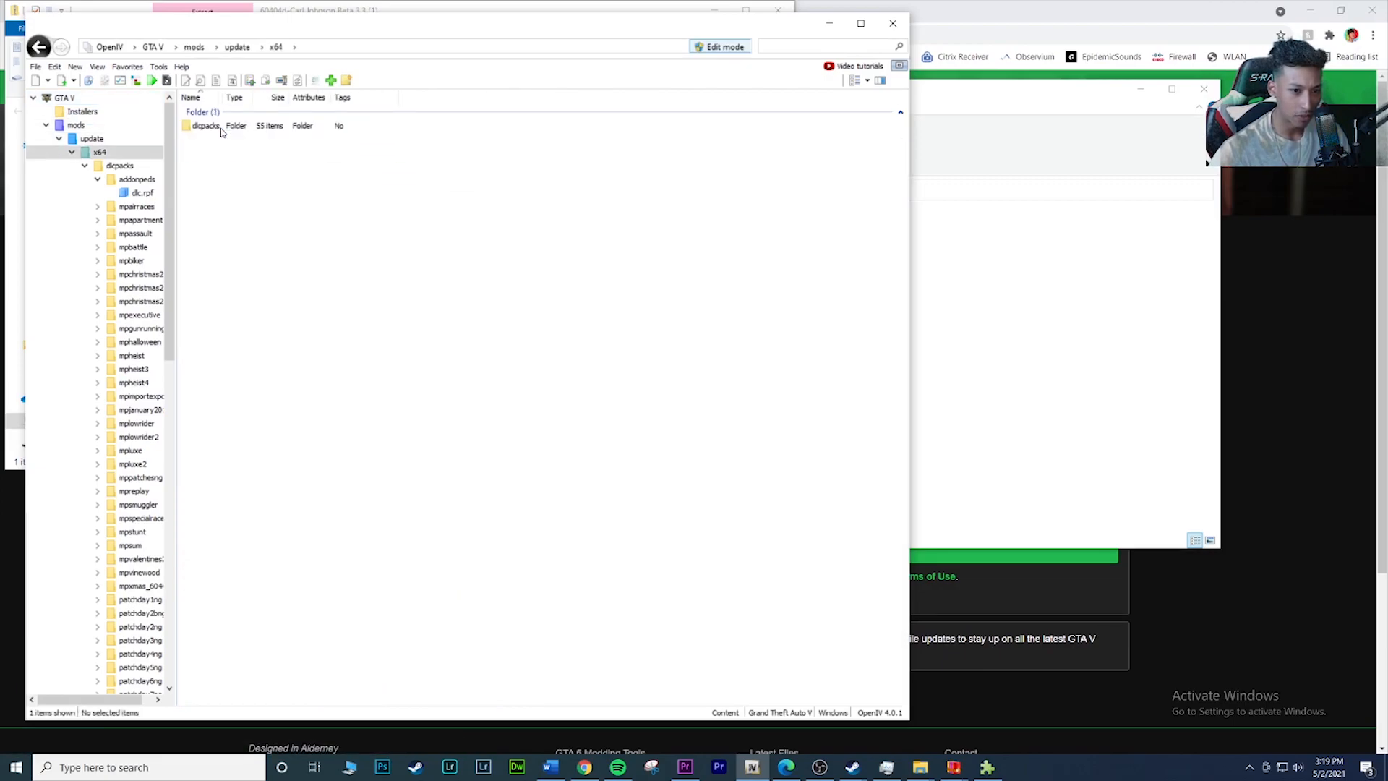
double_click(206, 126)
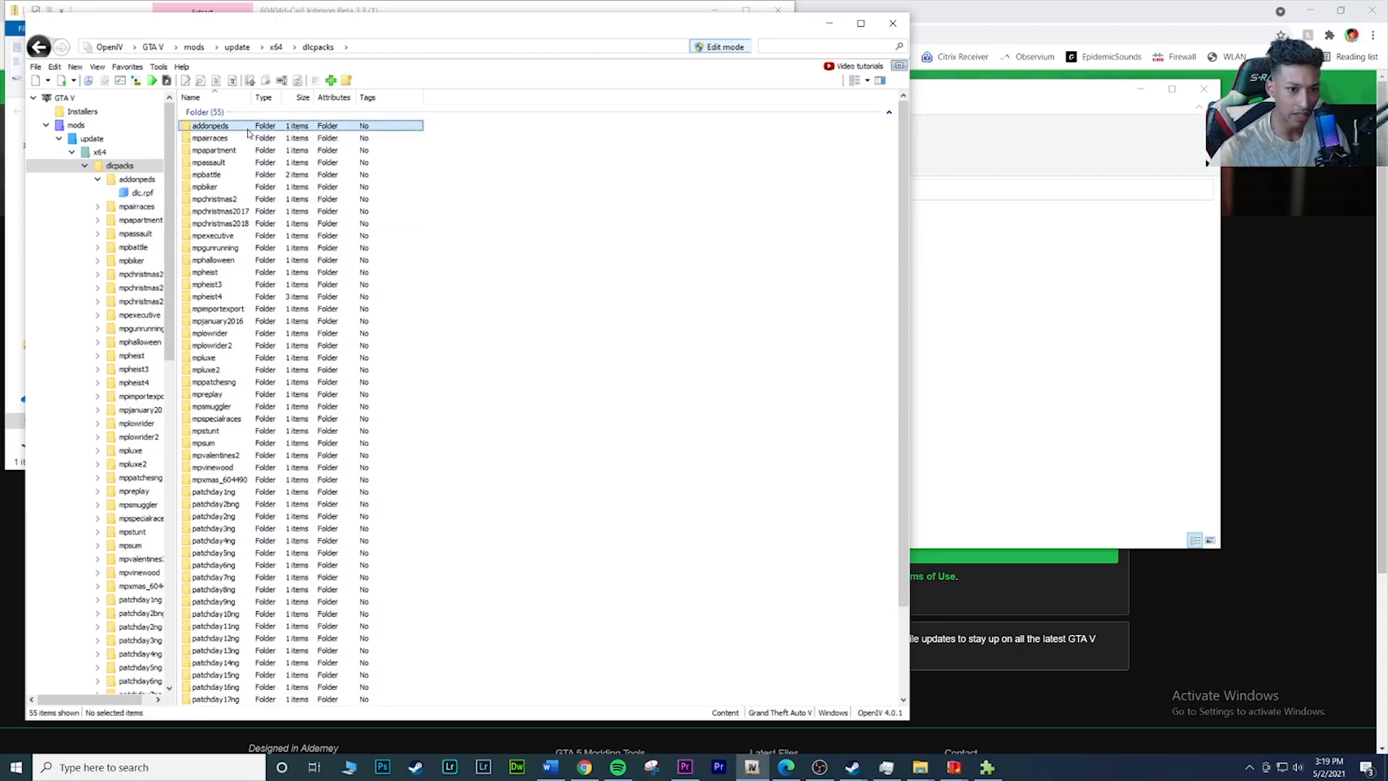
double_click(217, 126)
left_click(244, 127)
double_click(244, 127)
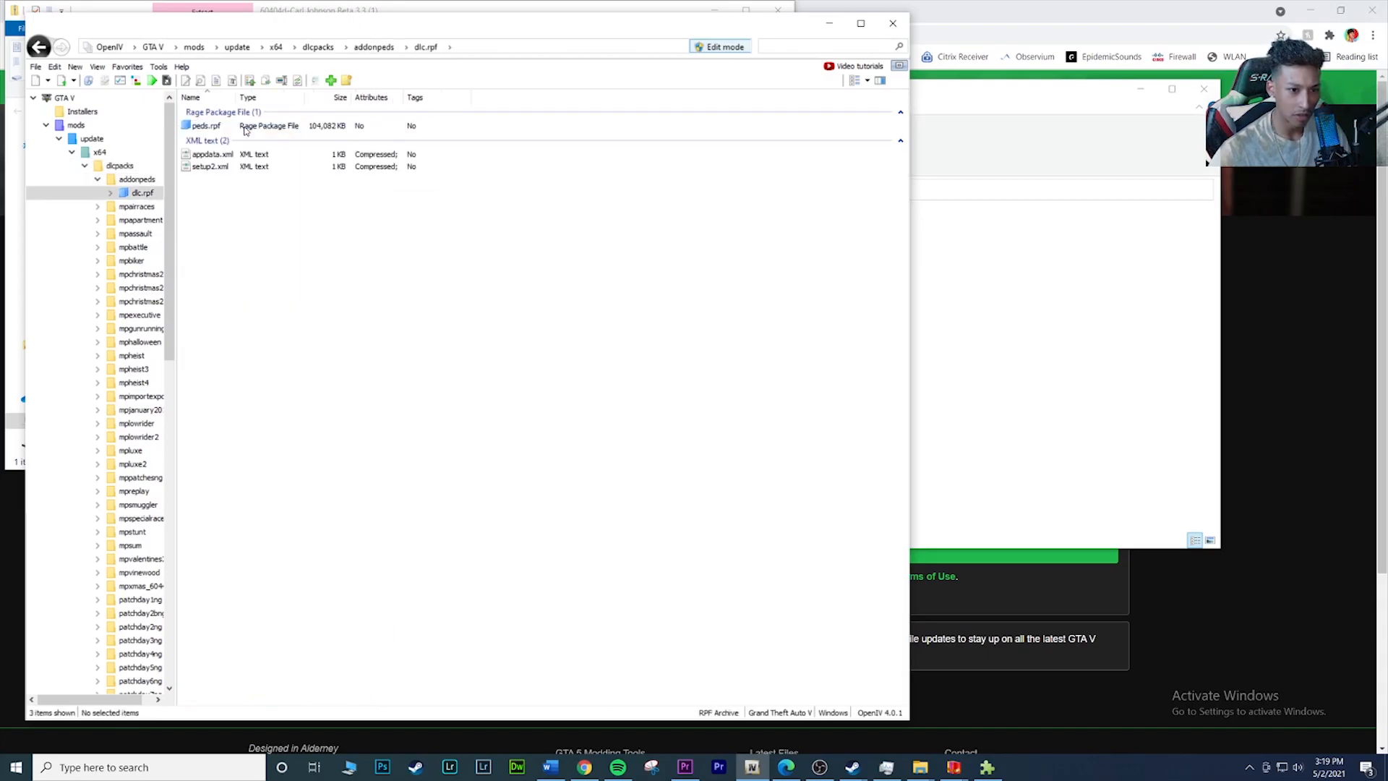
double_click(238, 126)
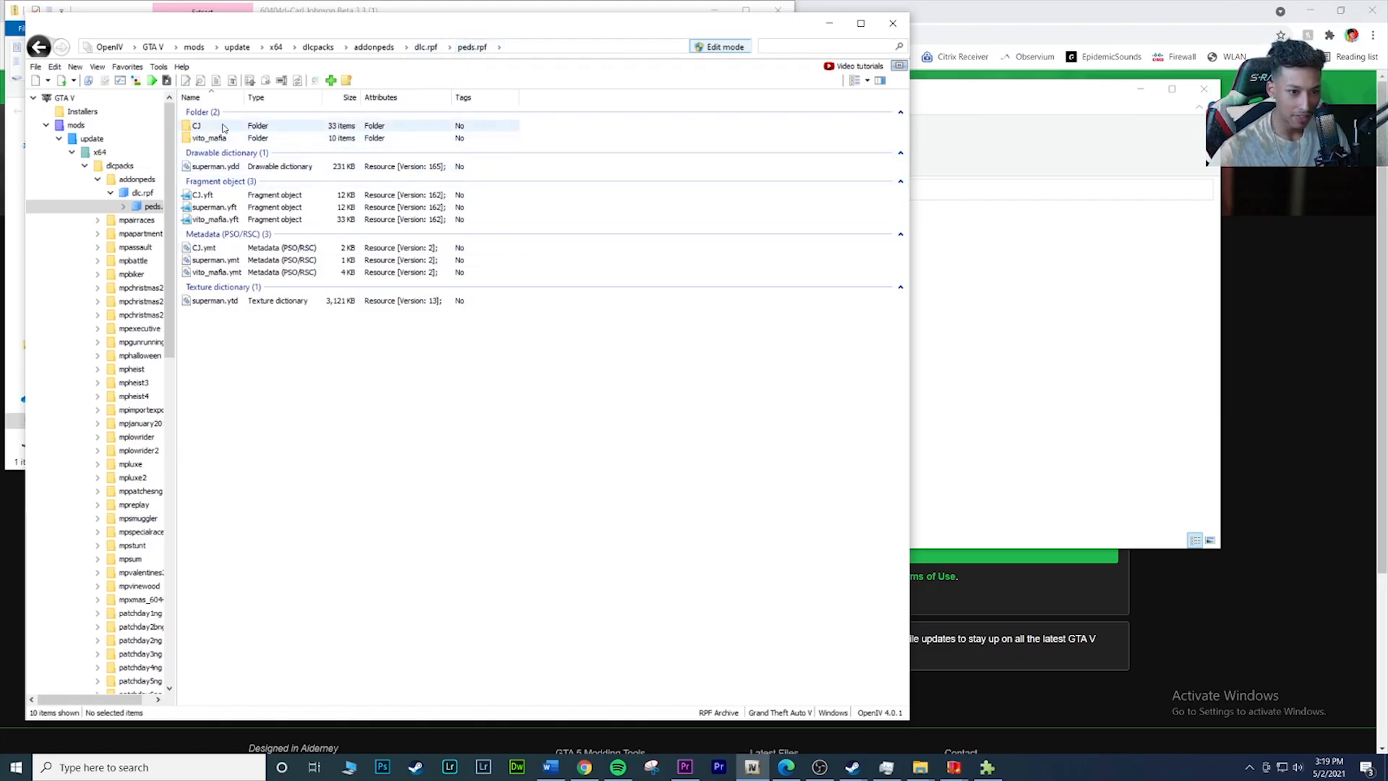
Step: Place the Carl Johnson Beta 3.3 folder beside OpenIV and copy CJ, CJ.yft and CJ.ymt from it into peds.rpf
left_click(922, 768)
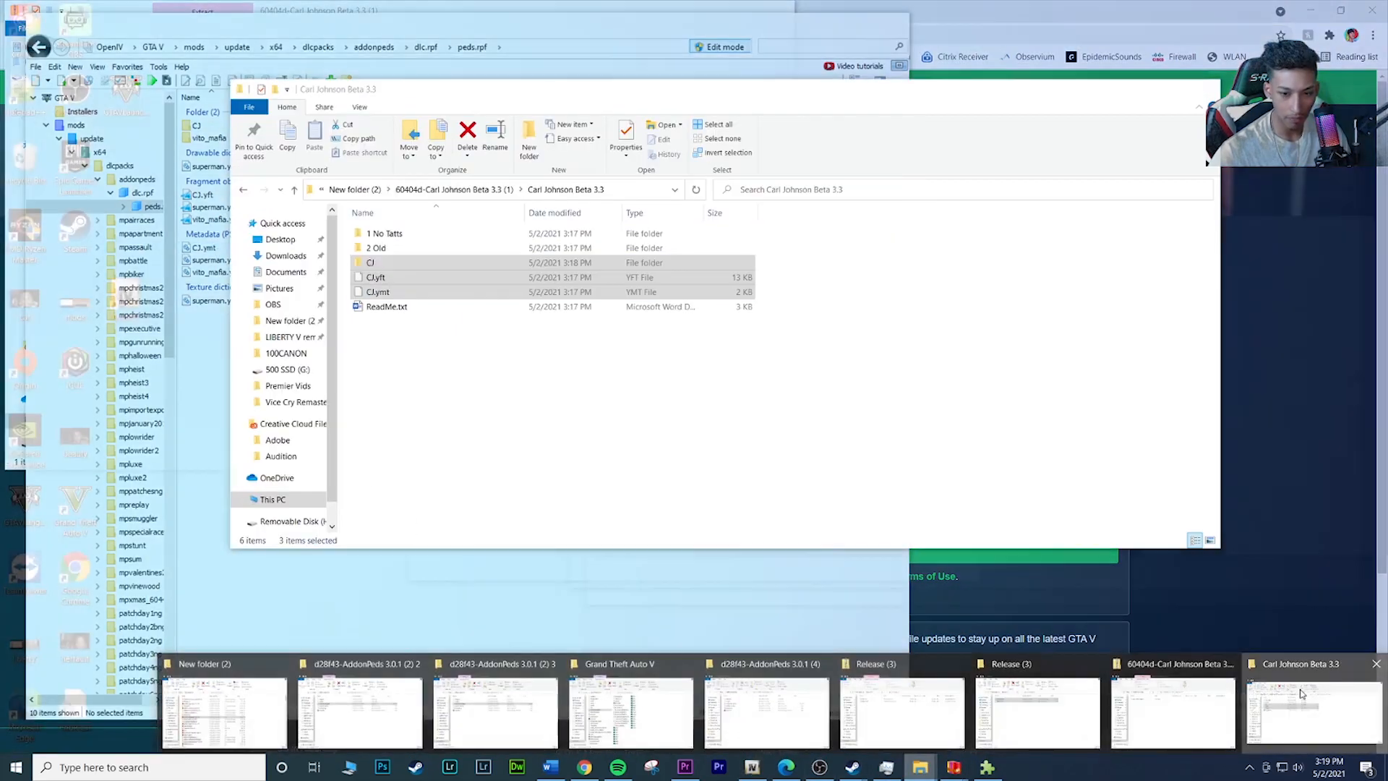
left_click(1312, 720)
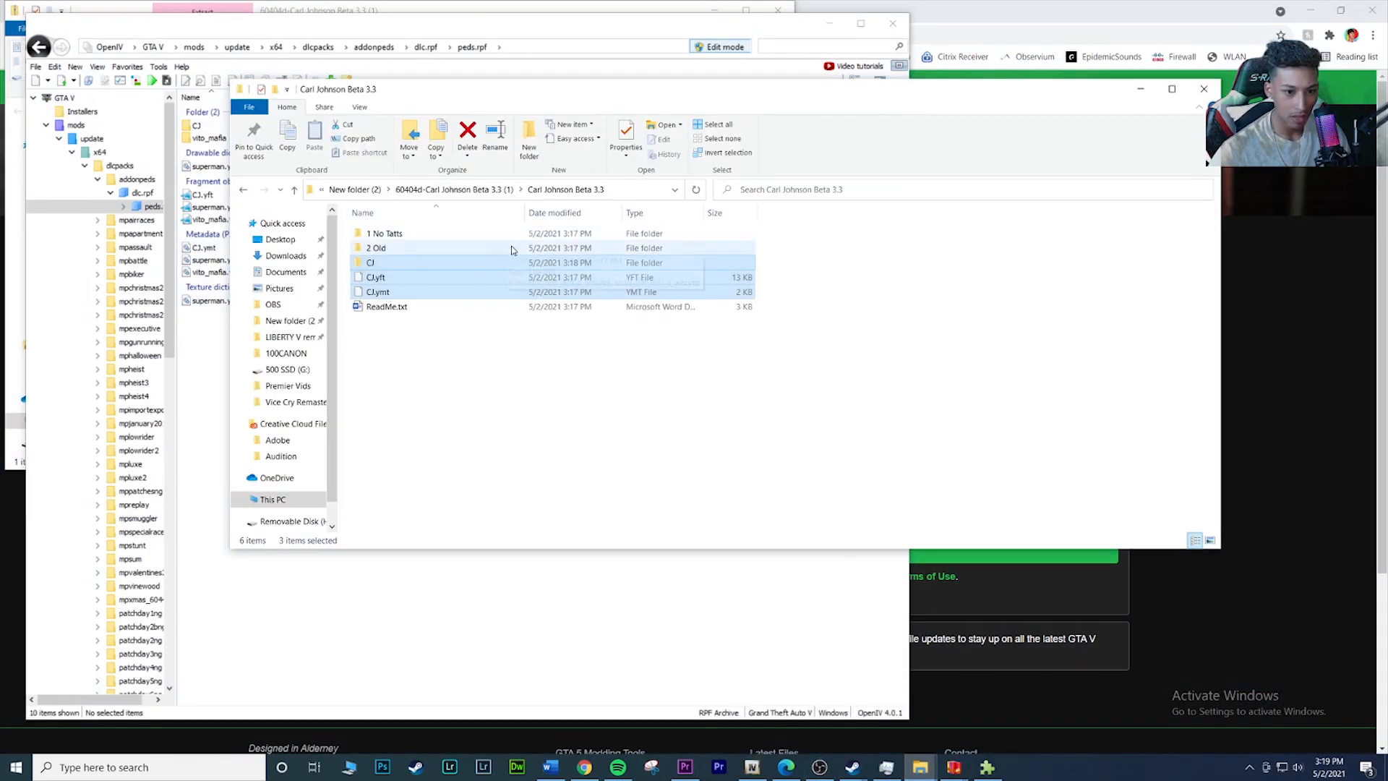
left_click_drag(442, 97, 821, 170)
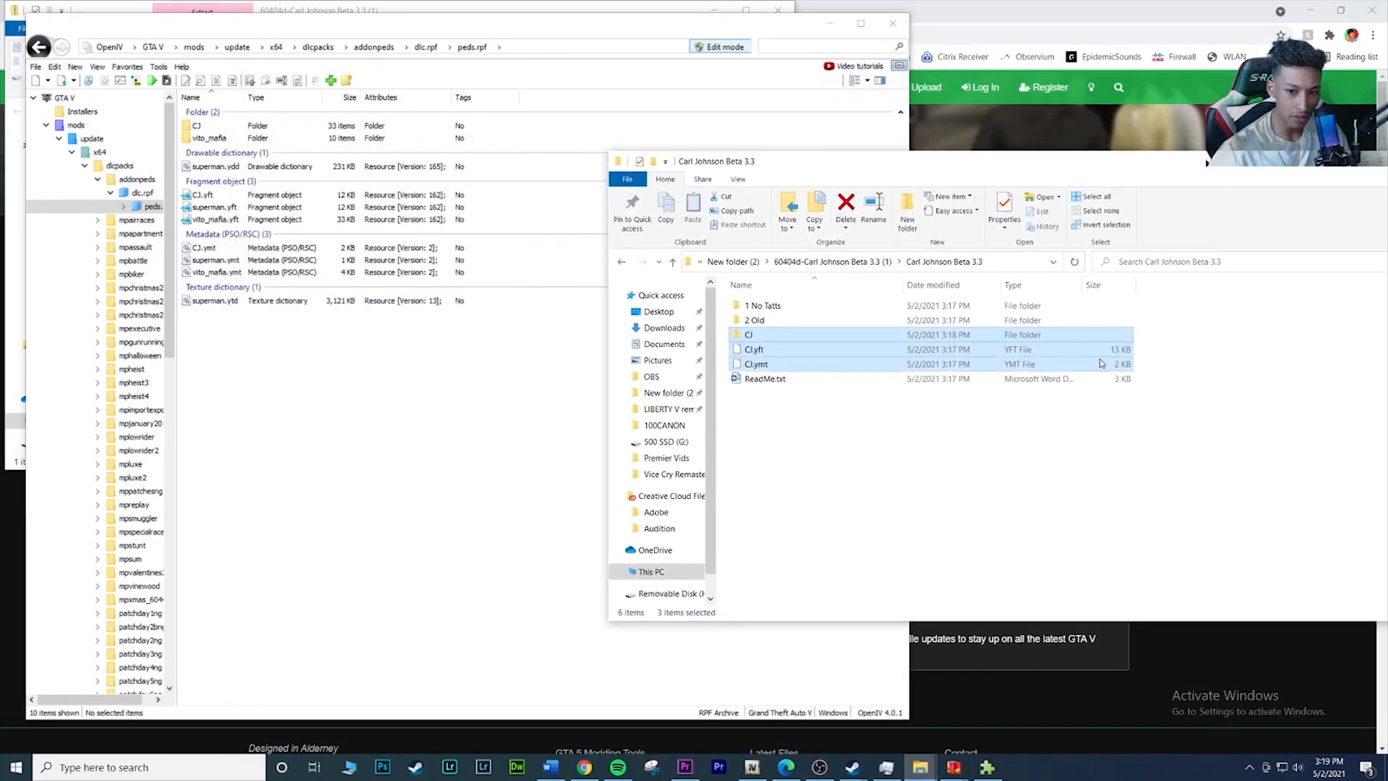
left_click(1159, 373)
left_click_drag(1159, 374, 930, 328)
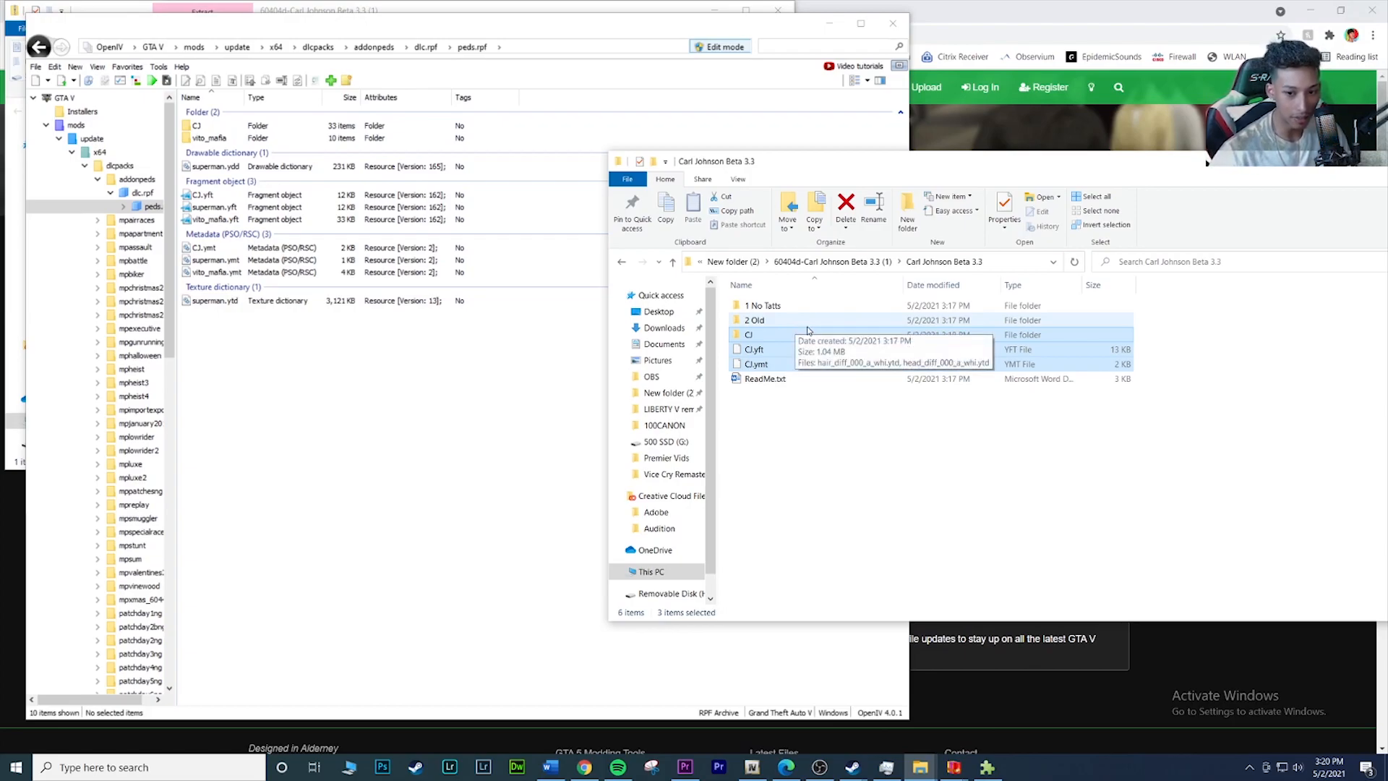
left_click_drag(799, 354, 349, 391)
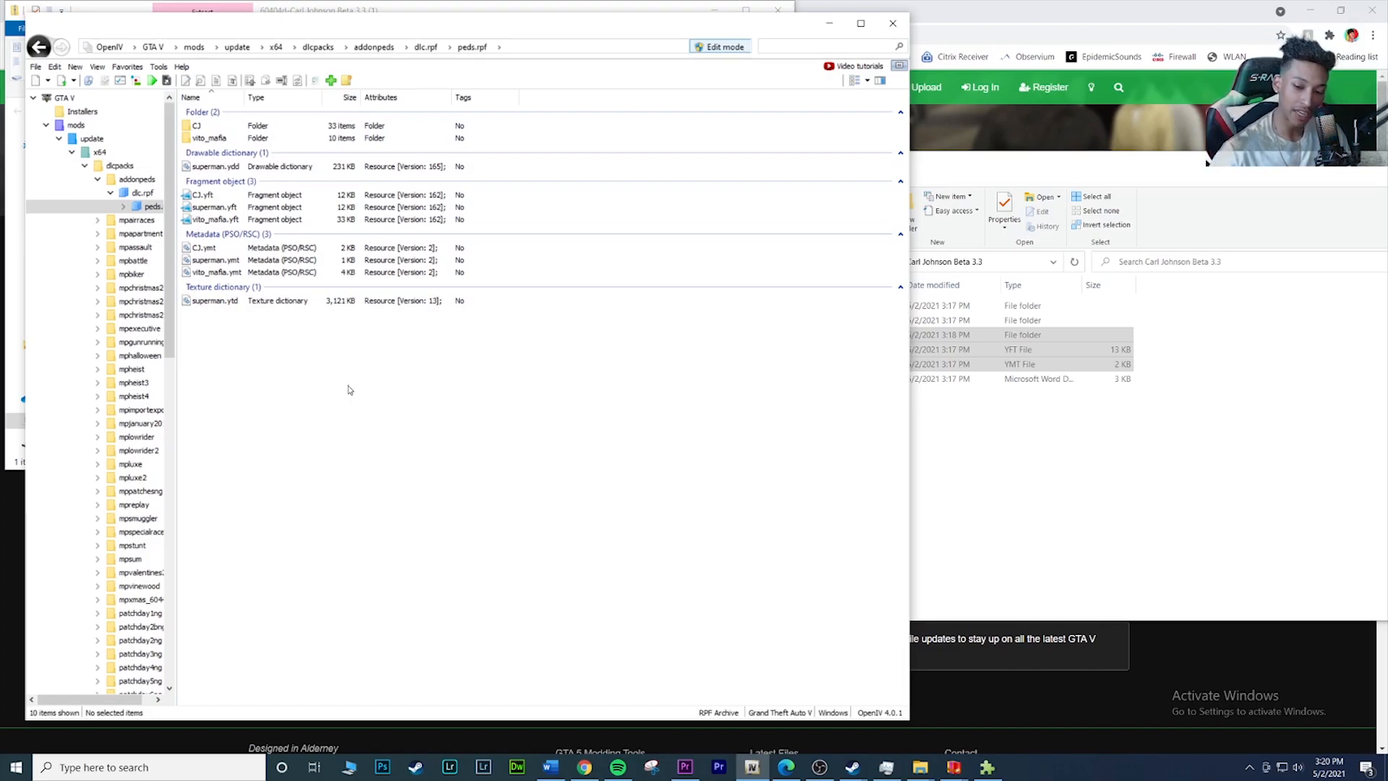
Step: Bring up the Grand Theft Auto V game folder and select all of its contents
left_click(933, 773)
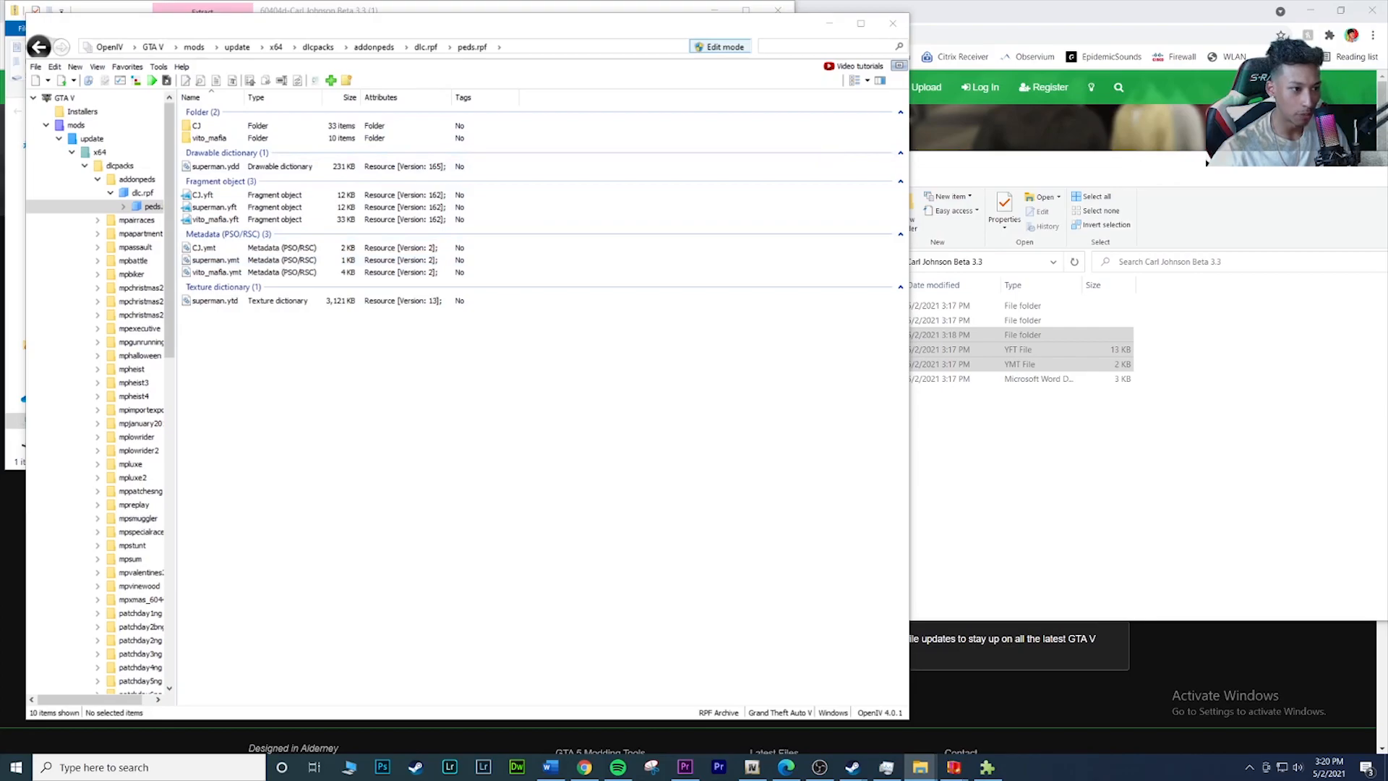
left_click_drag(0, 153, 788, 95)
left_click(655, 486)
left_click_drag(808, 210, 338, 585)
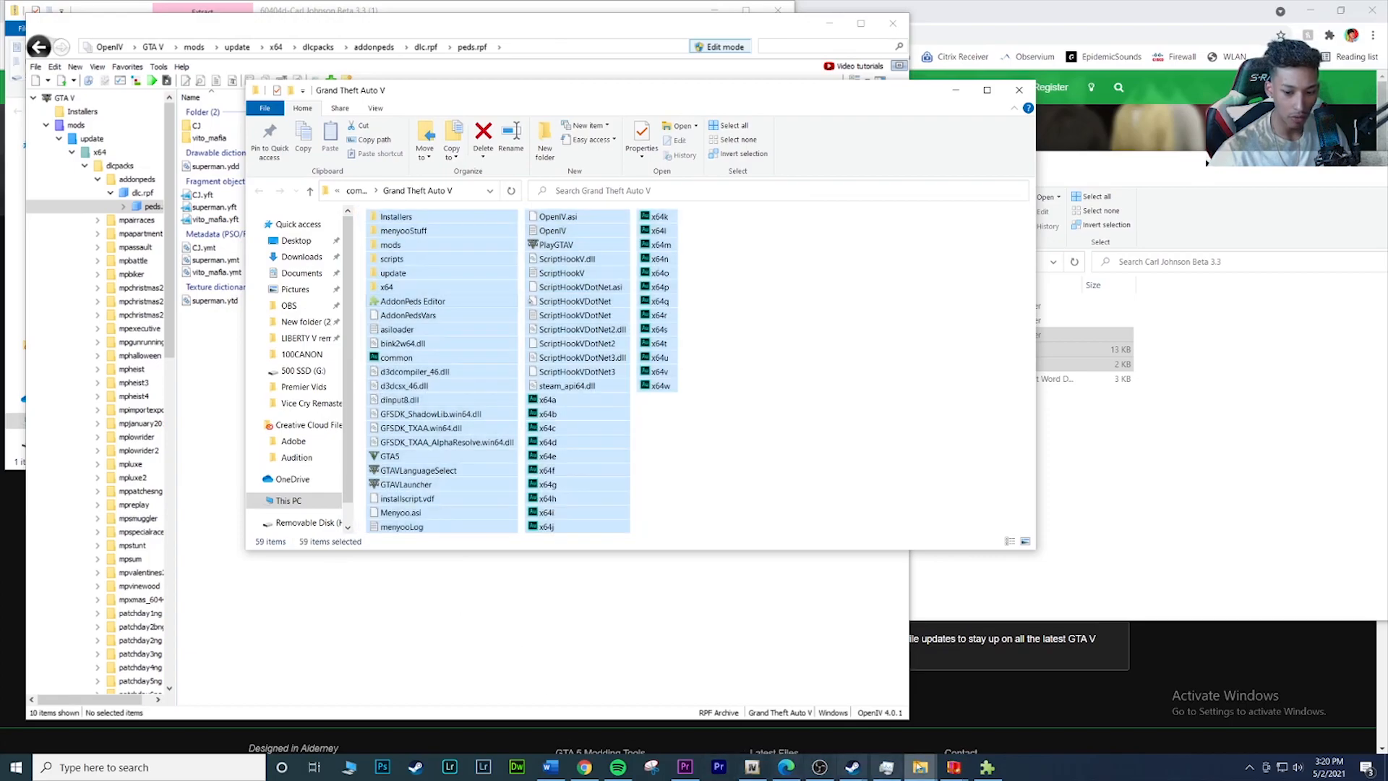
Step: Browse Grand Theft Auto V's local files from its properties in Steam and bring the game folder forward with nothing selected
left_click(852, 766)
left_click(801, 698)
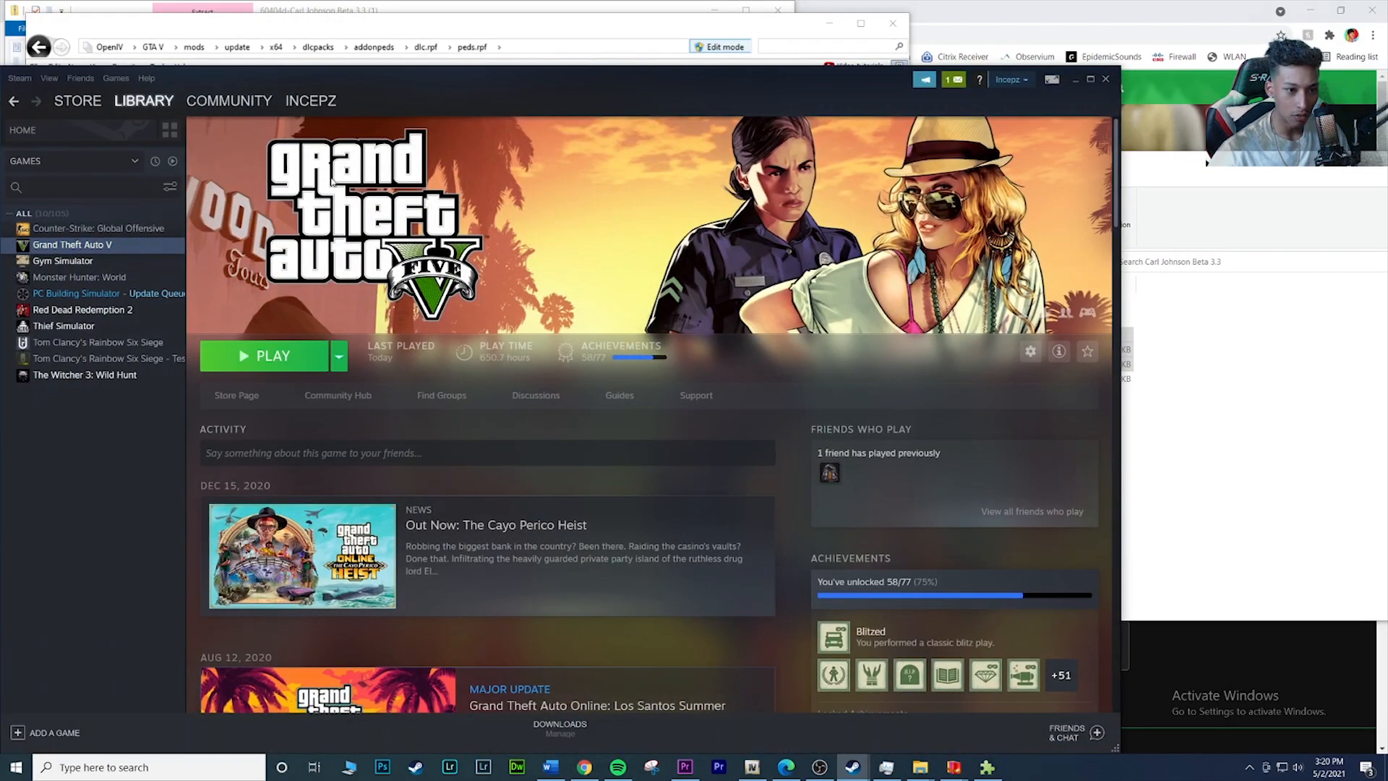
left_click(125, 128)
left_click(107, 296)
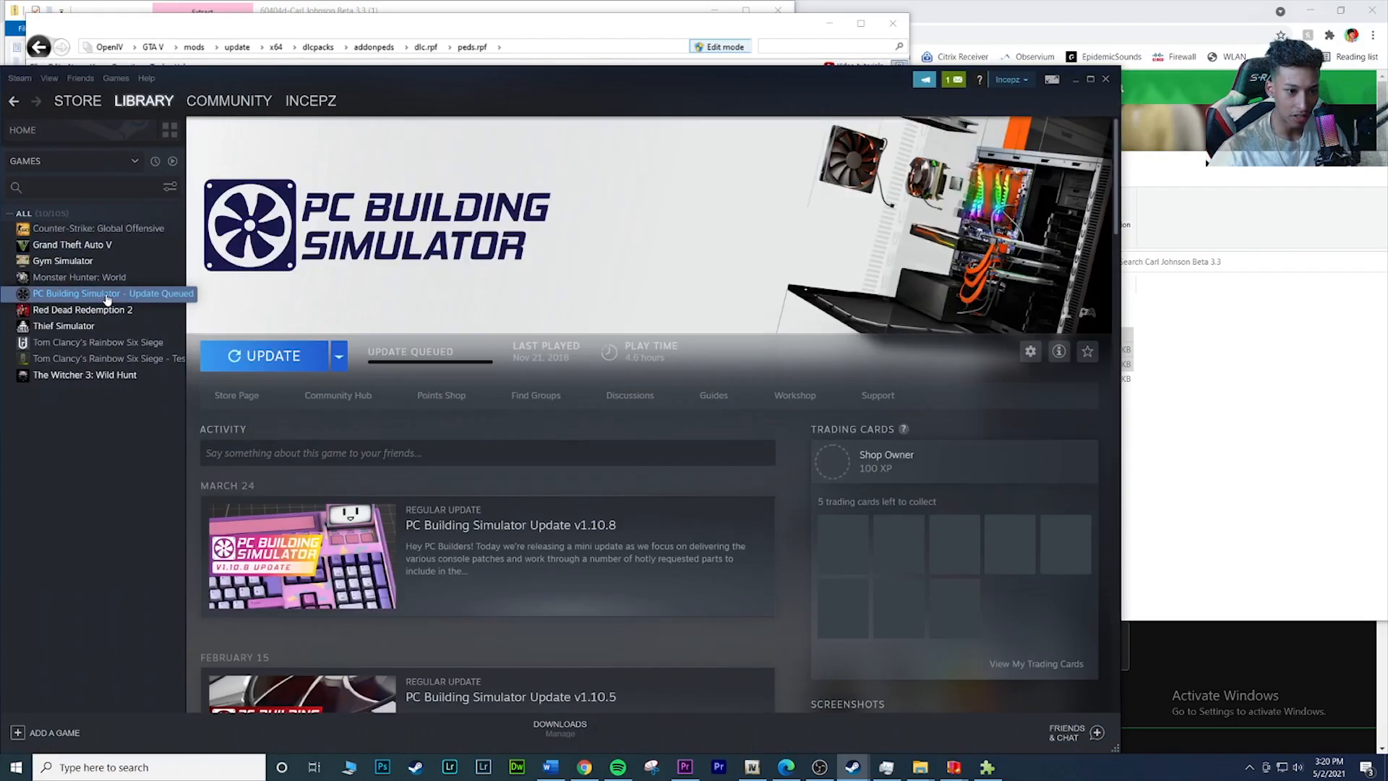
left_click(86, 245)
right_click(100, 246)
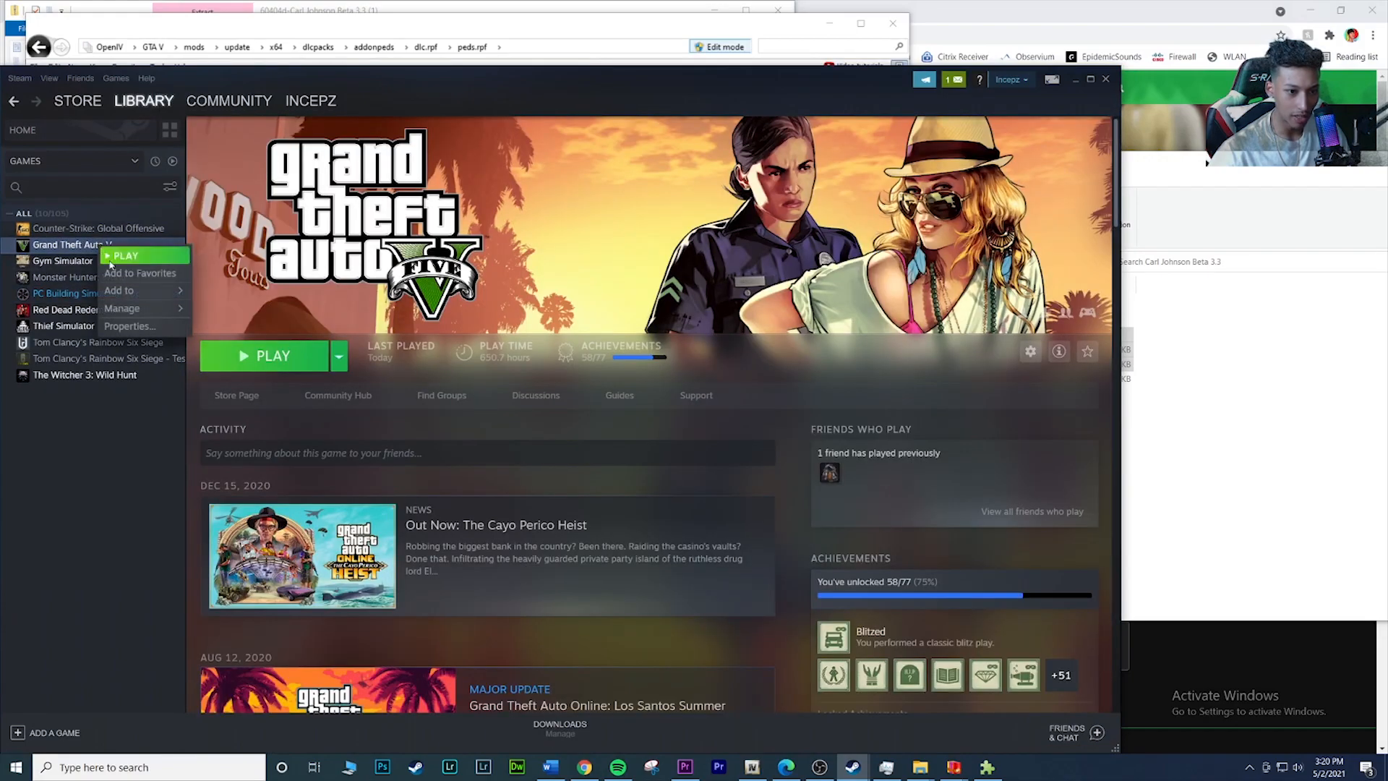
left_click(130, 327)
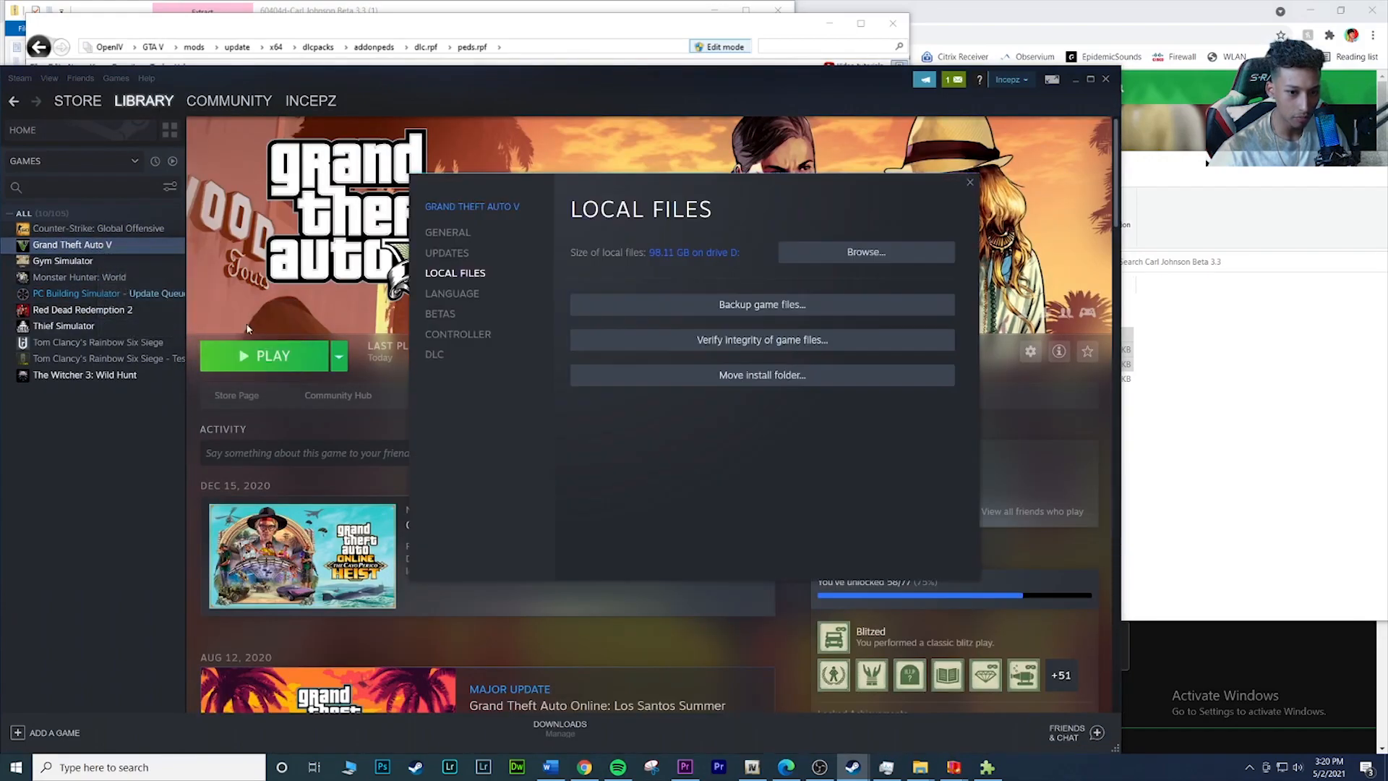
left_click(867, 253)
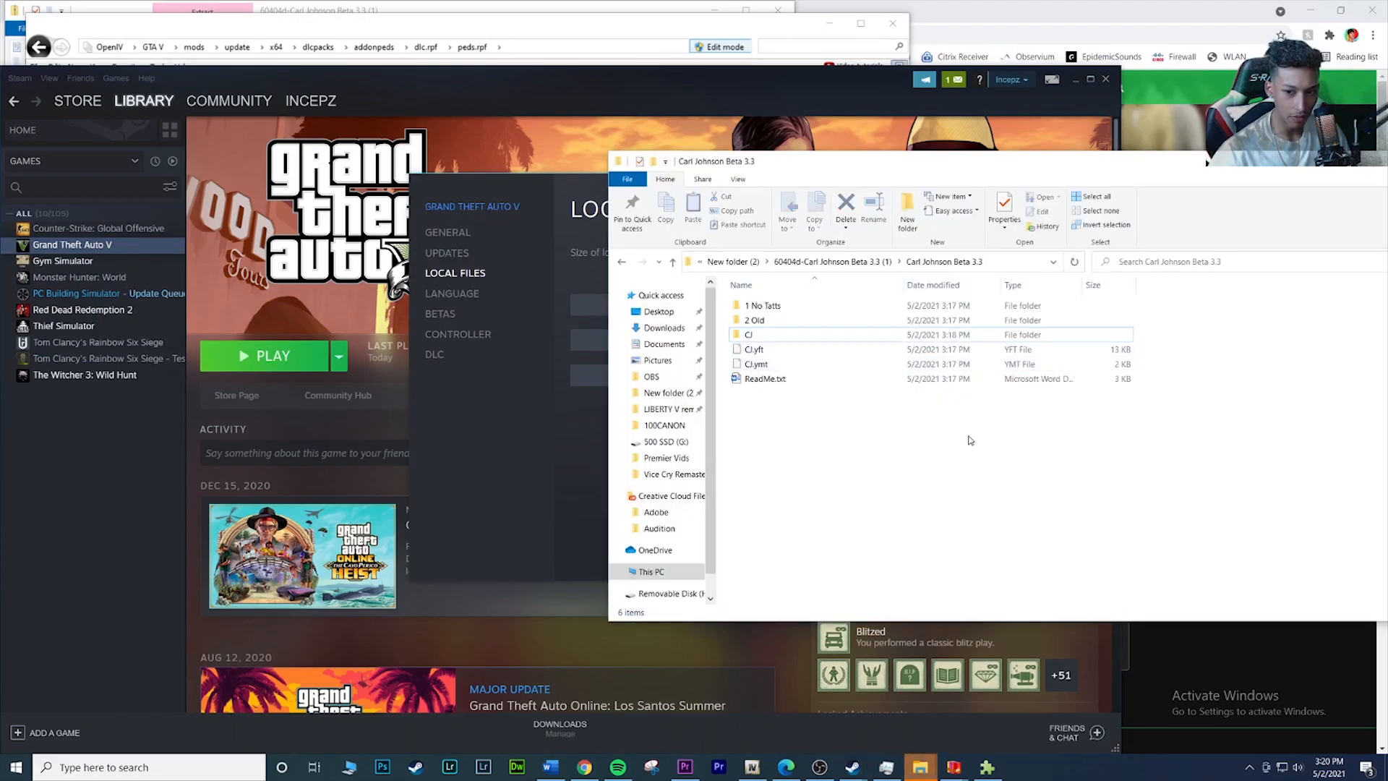
mouse_move(920, 767)
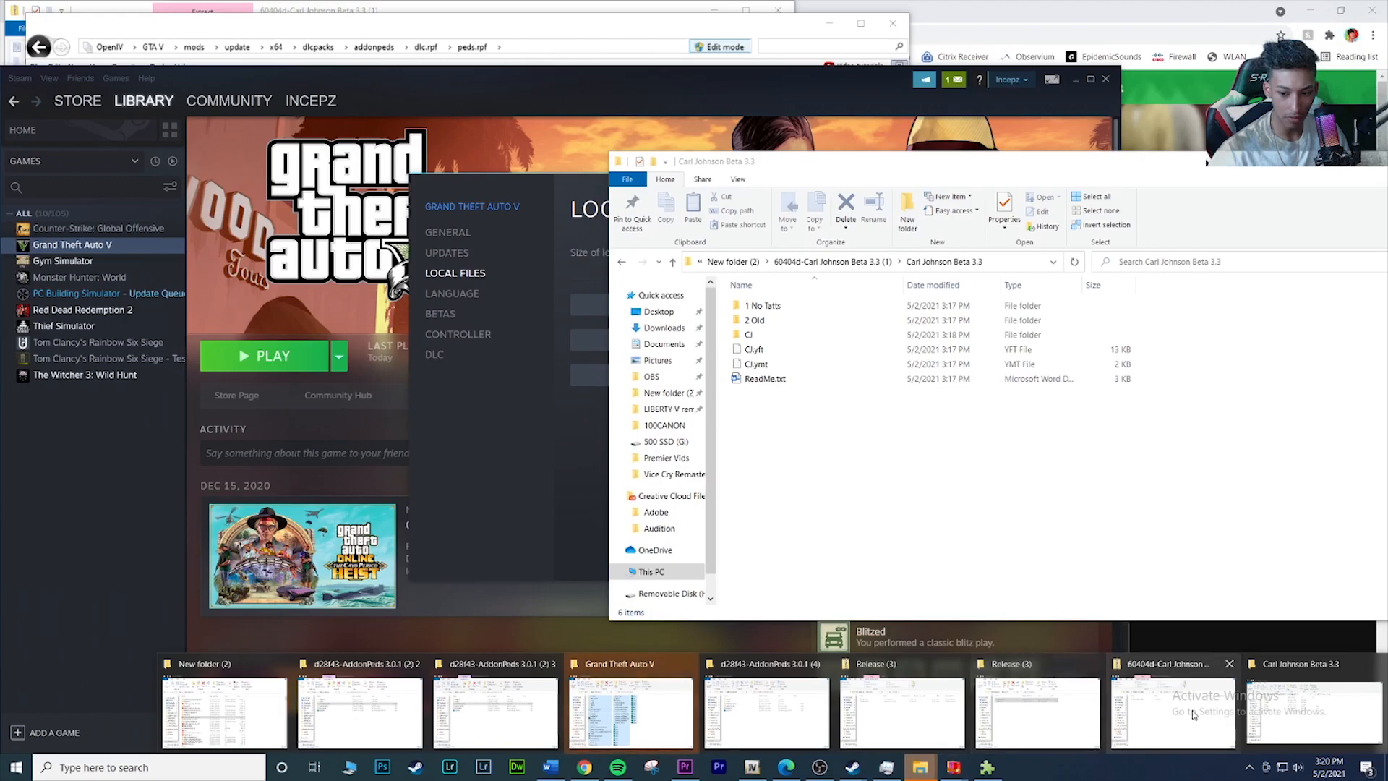
left_click(630, 712)
left_click(727, 376)
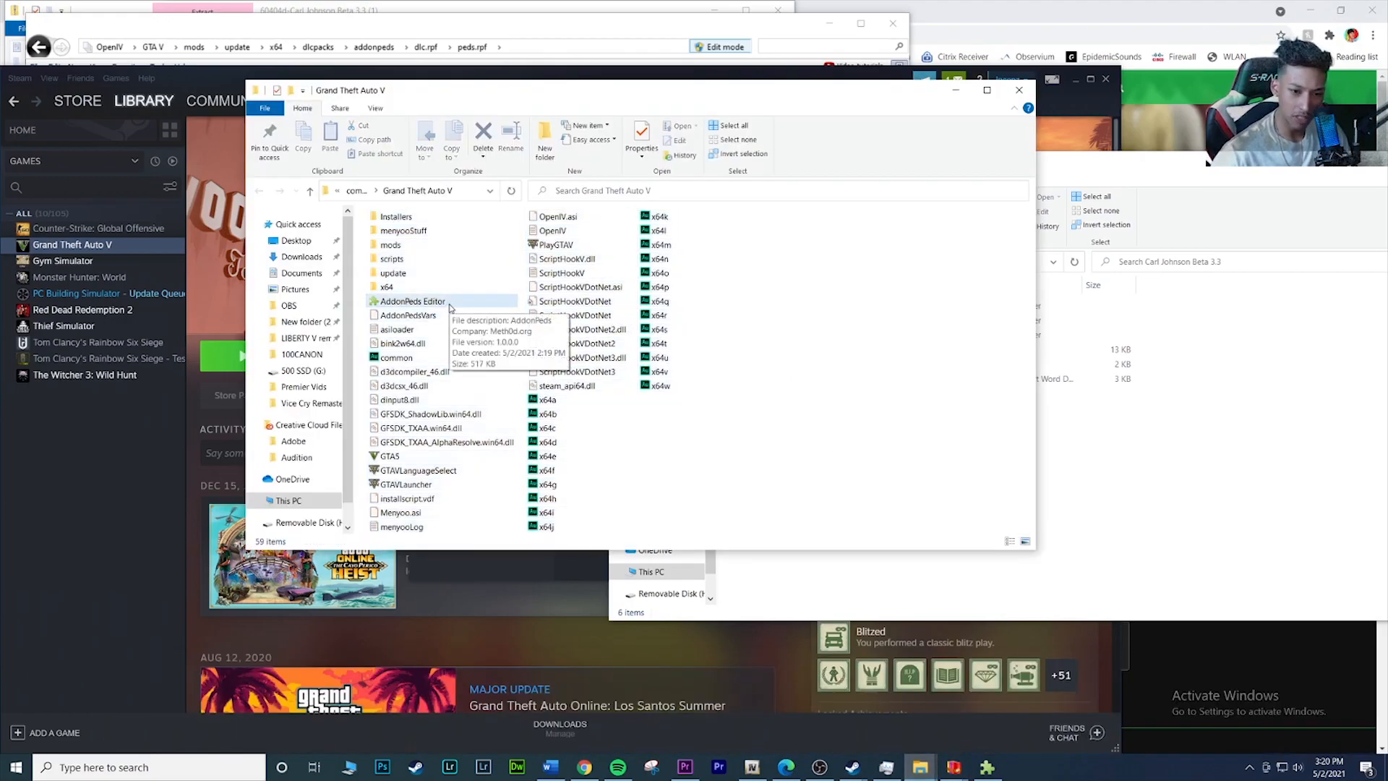
Step: Run AddonPeds Editor from the Grand Theft Auto V folder as administrator
double_click(450, 307)
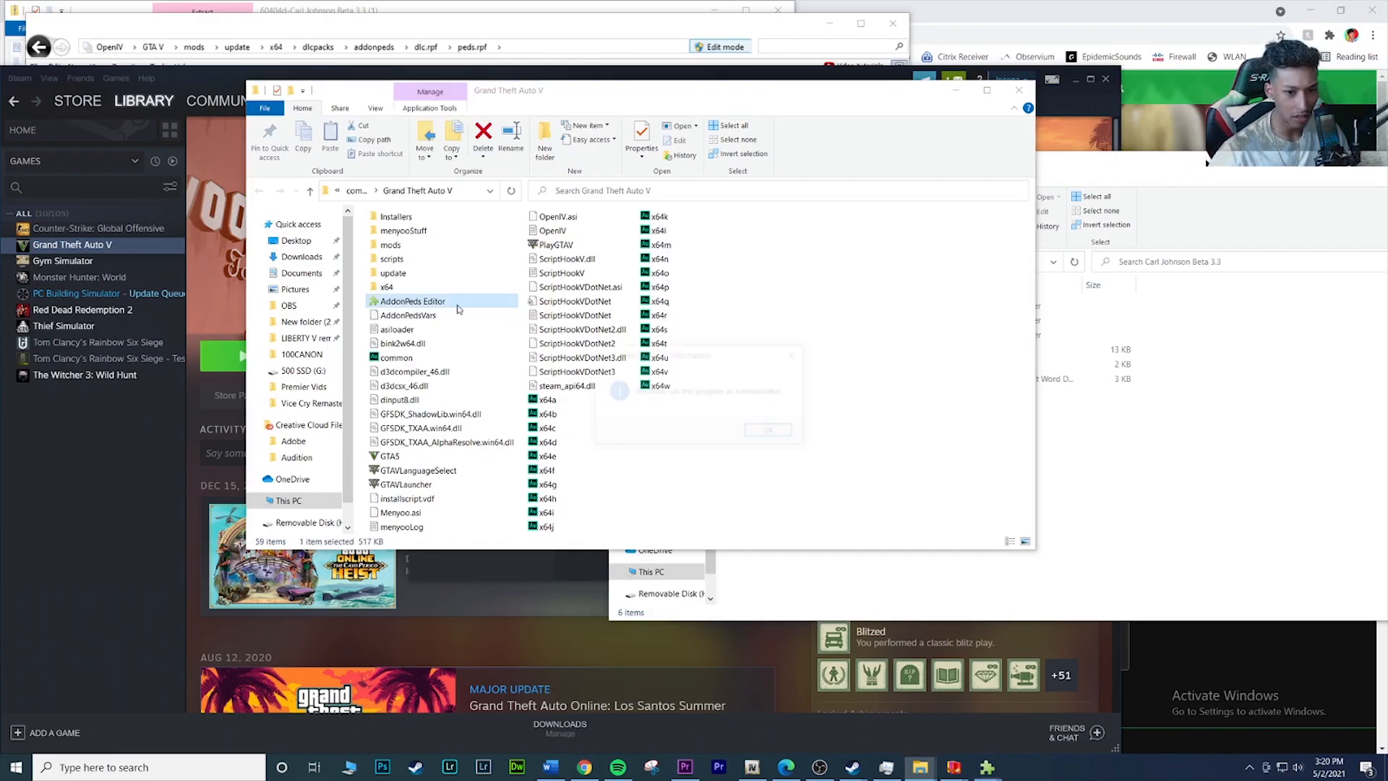
left_click(772, 433)
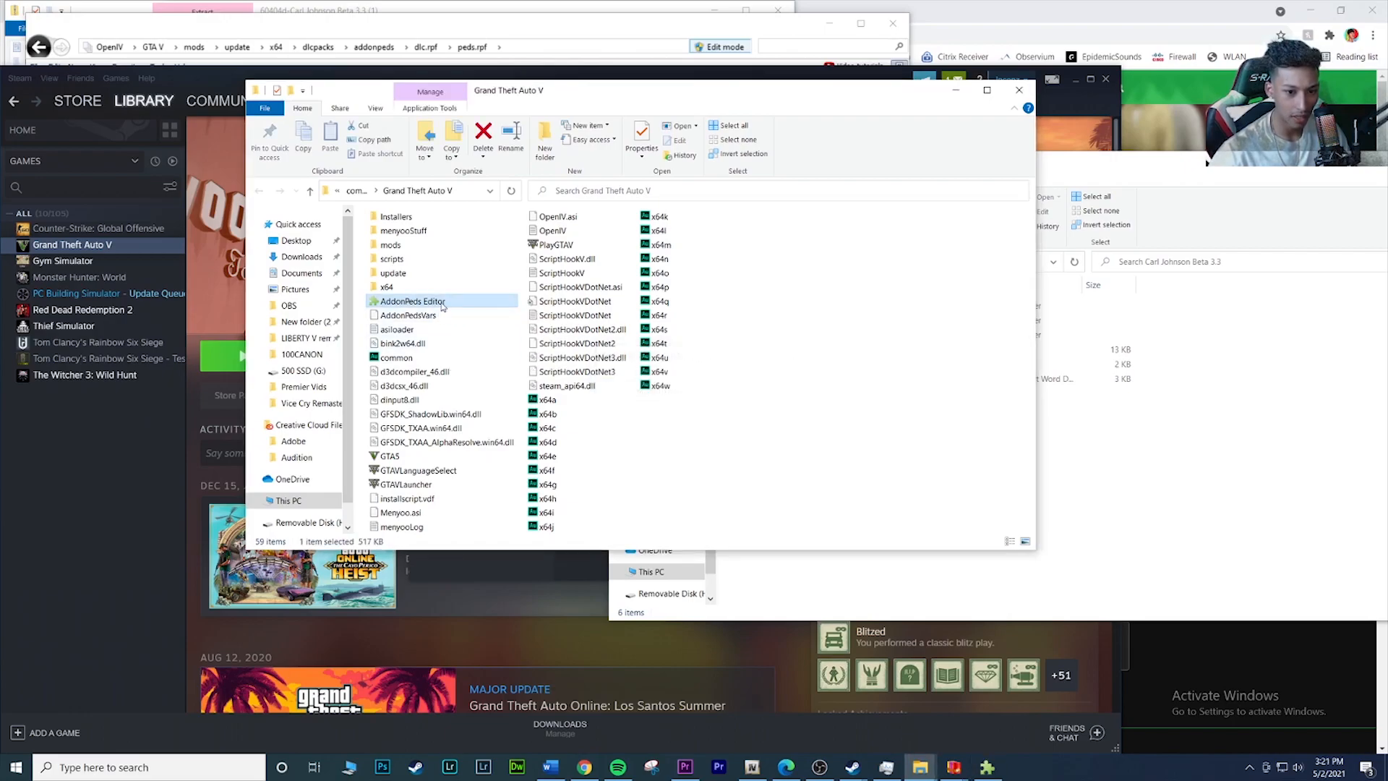
right_click(442, 305)
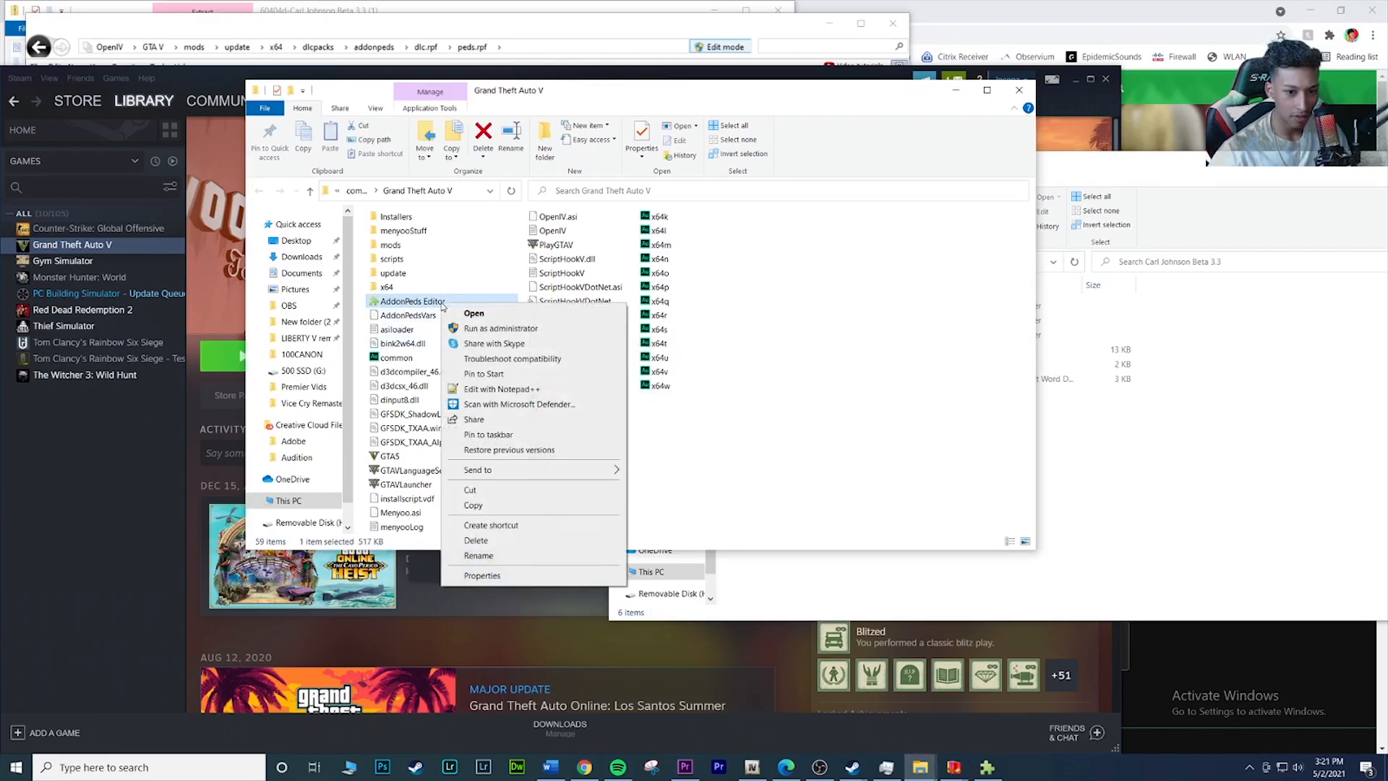
left_click(480, 329)
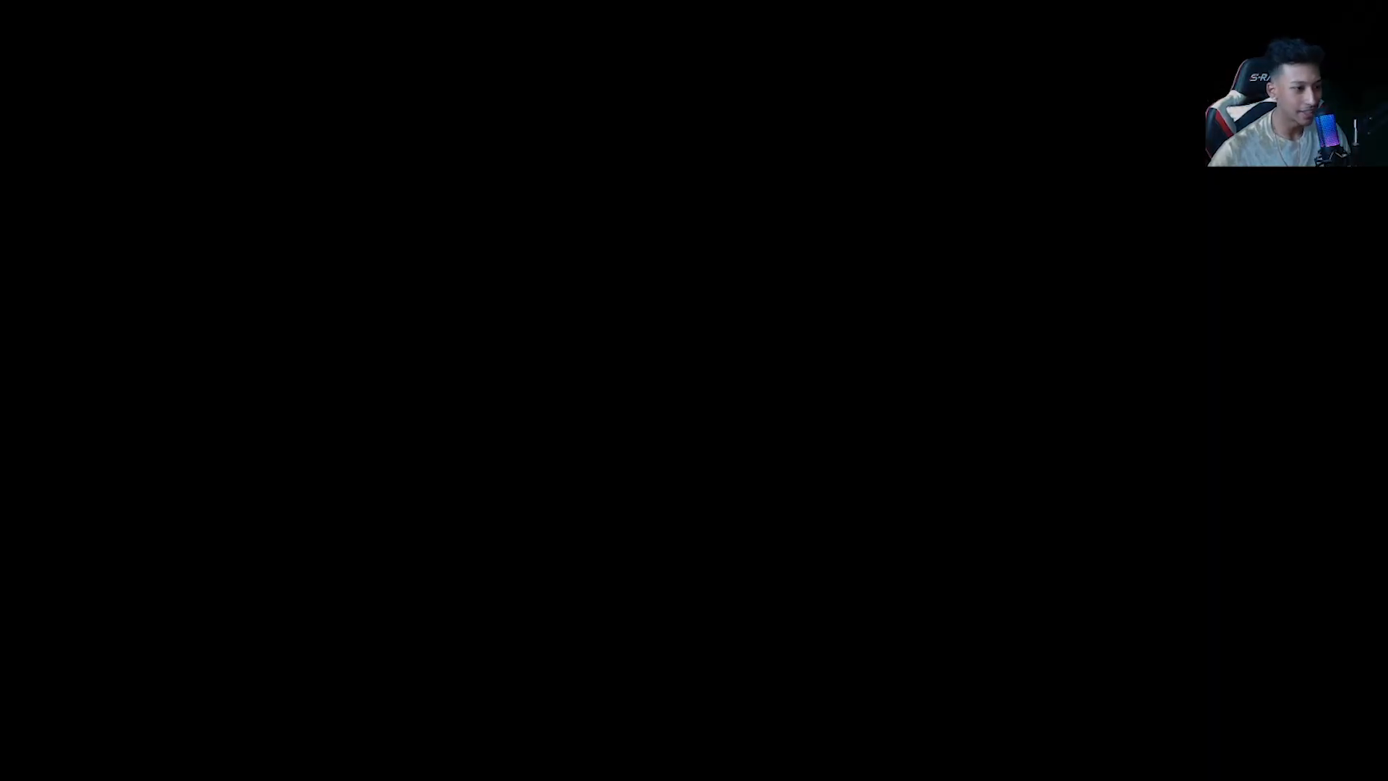
left_click(571, 468)
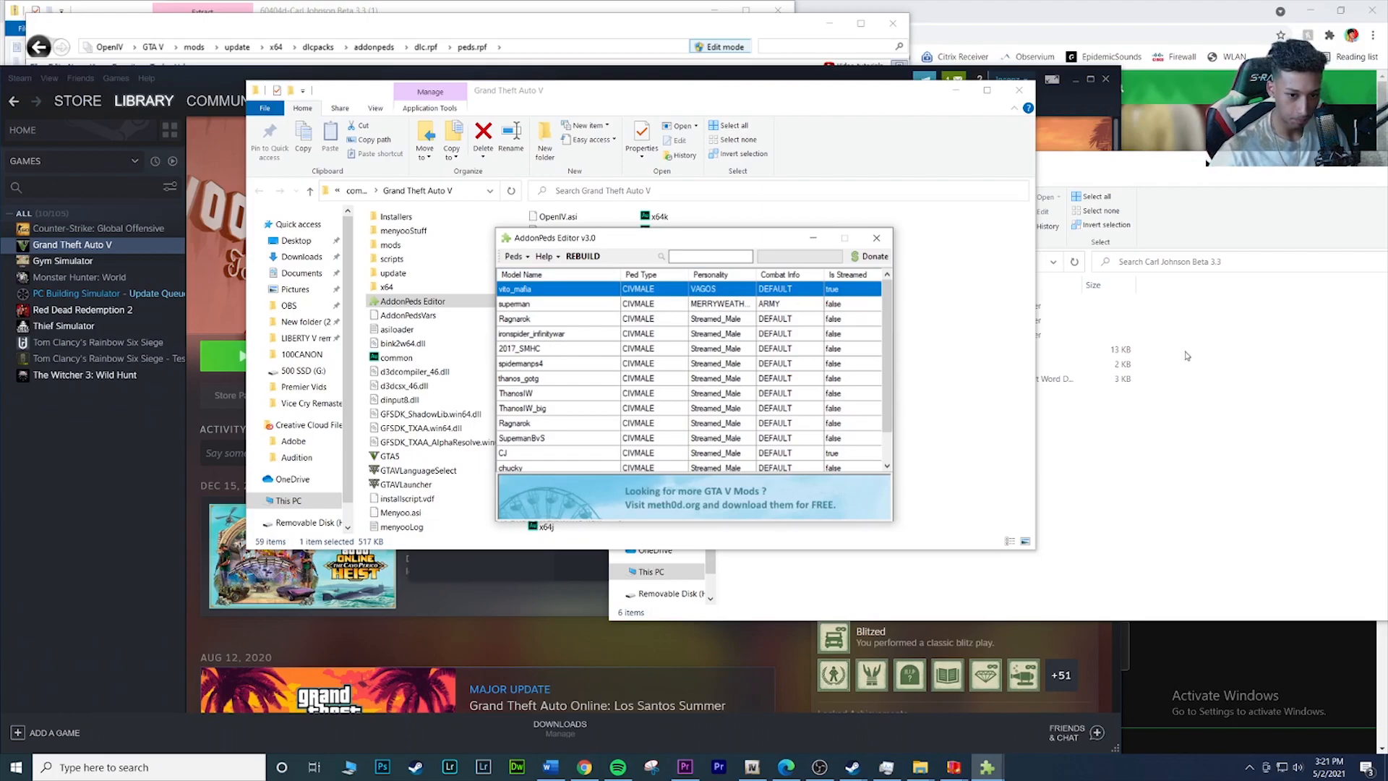
Step: Delete the existing CJ ped entry from the AddonPeds Editor list
left_click(536, 454)
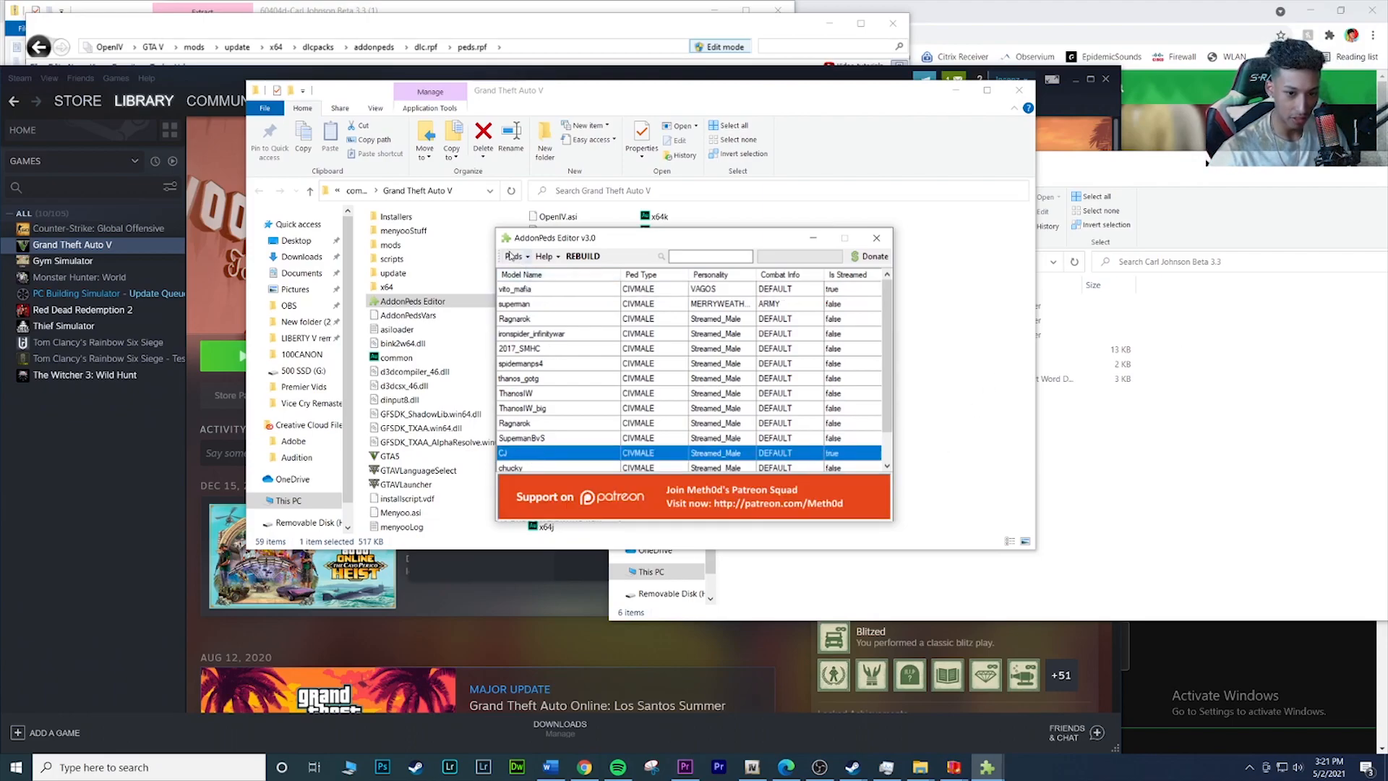
left_click(528, 258)
left_click(528, 258)
left_click(531, 258)
left_click(531, 257)
left_click(531, 257)
left_click(536, 301)
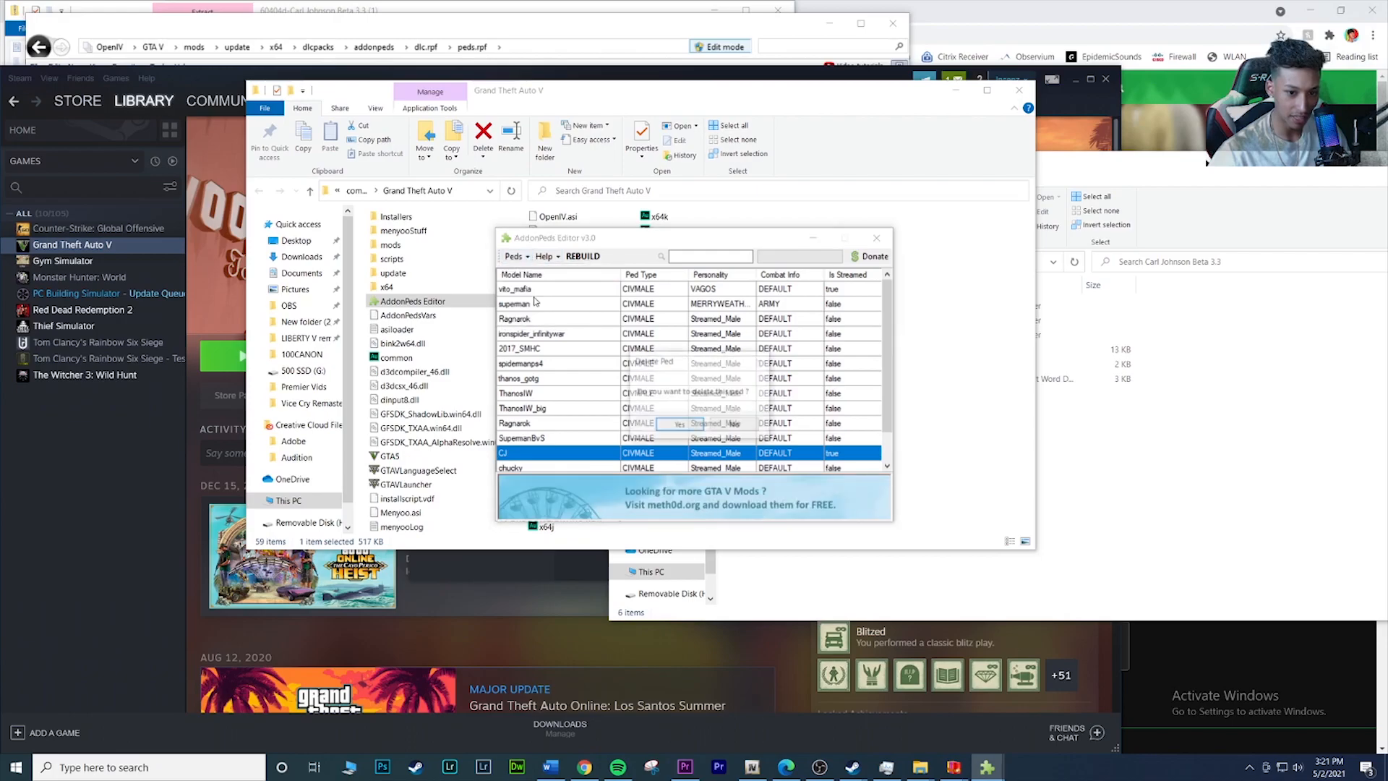
left_click(662, 427)
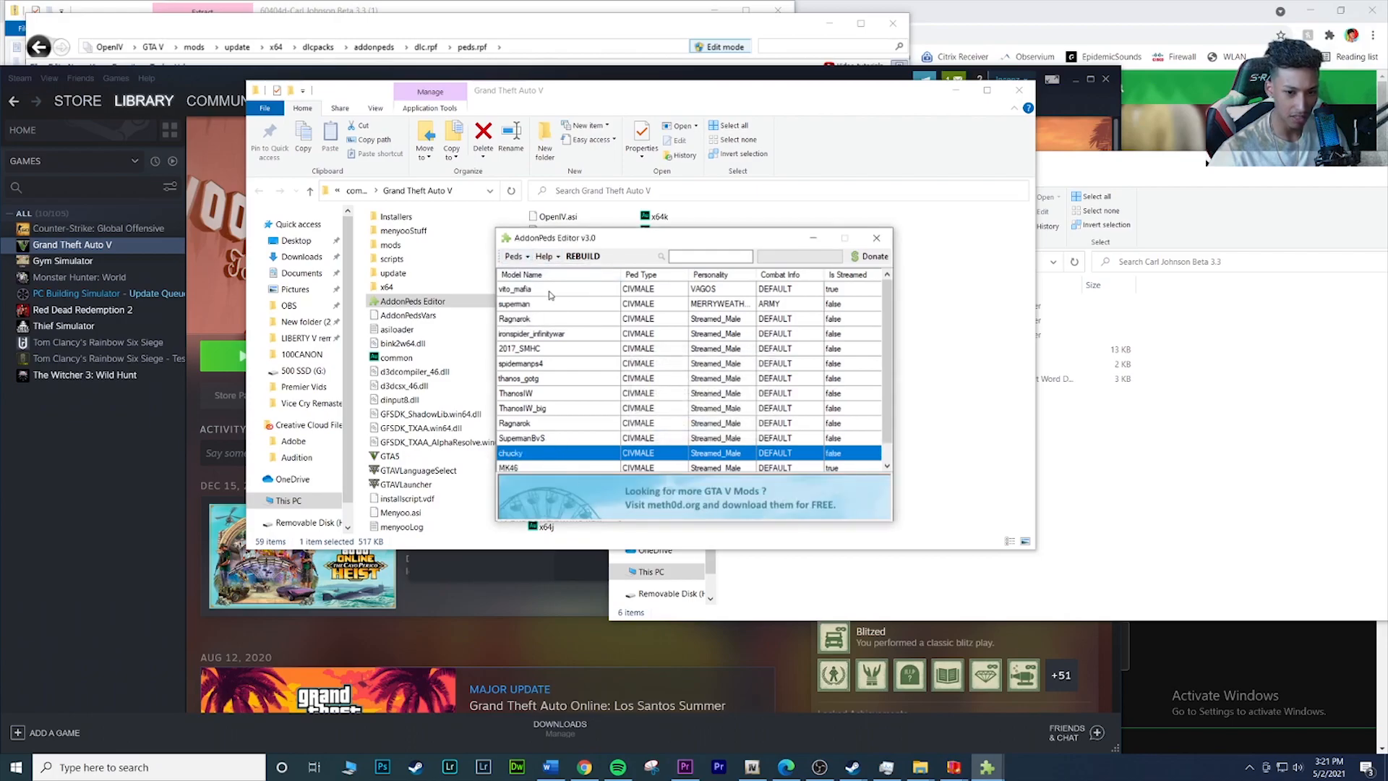
Step: Start a new ped entry in AddonPeds Editor
left_click(527, 257)
left_click(515, 257)
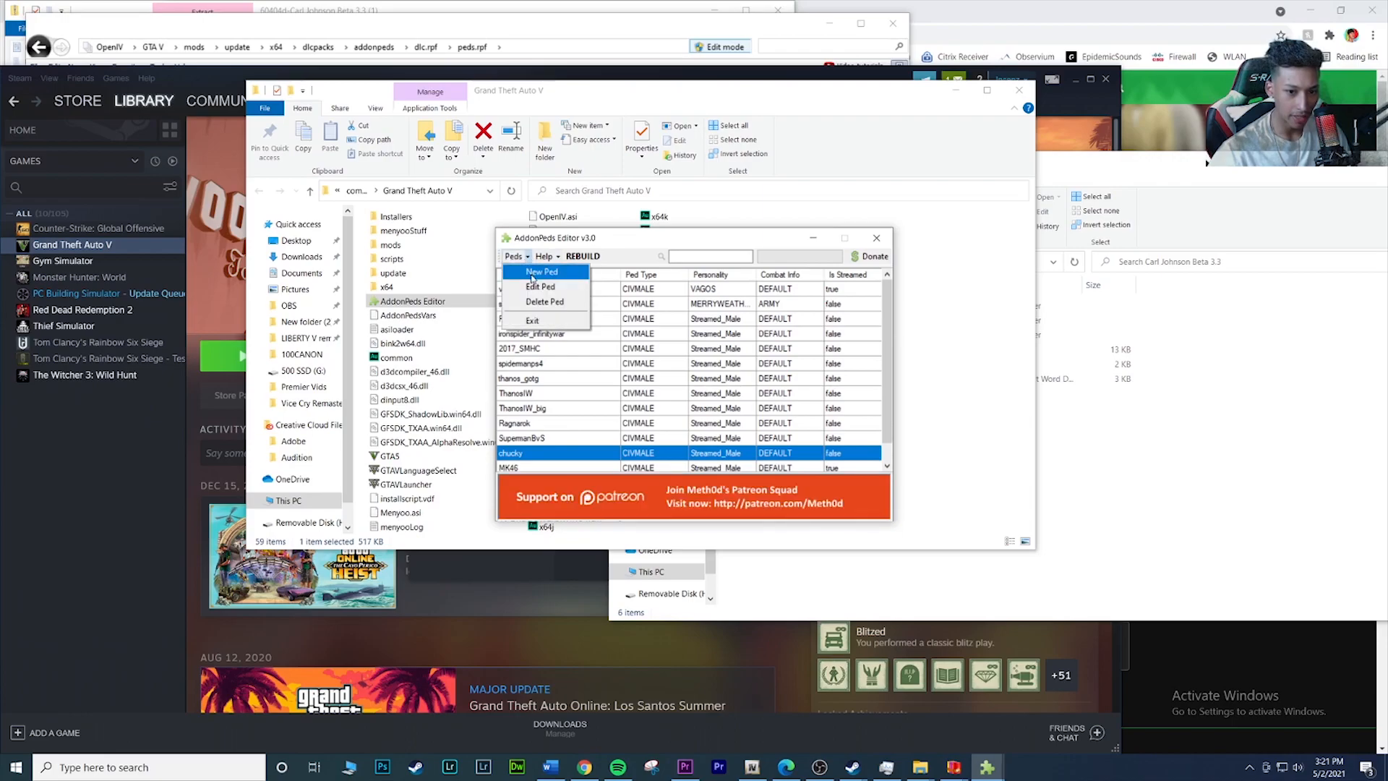
left_click(542, 272)
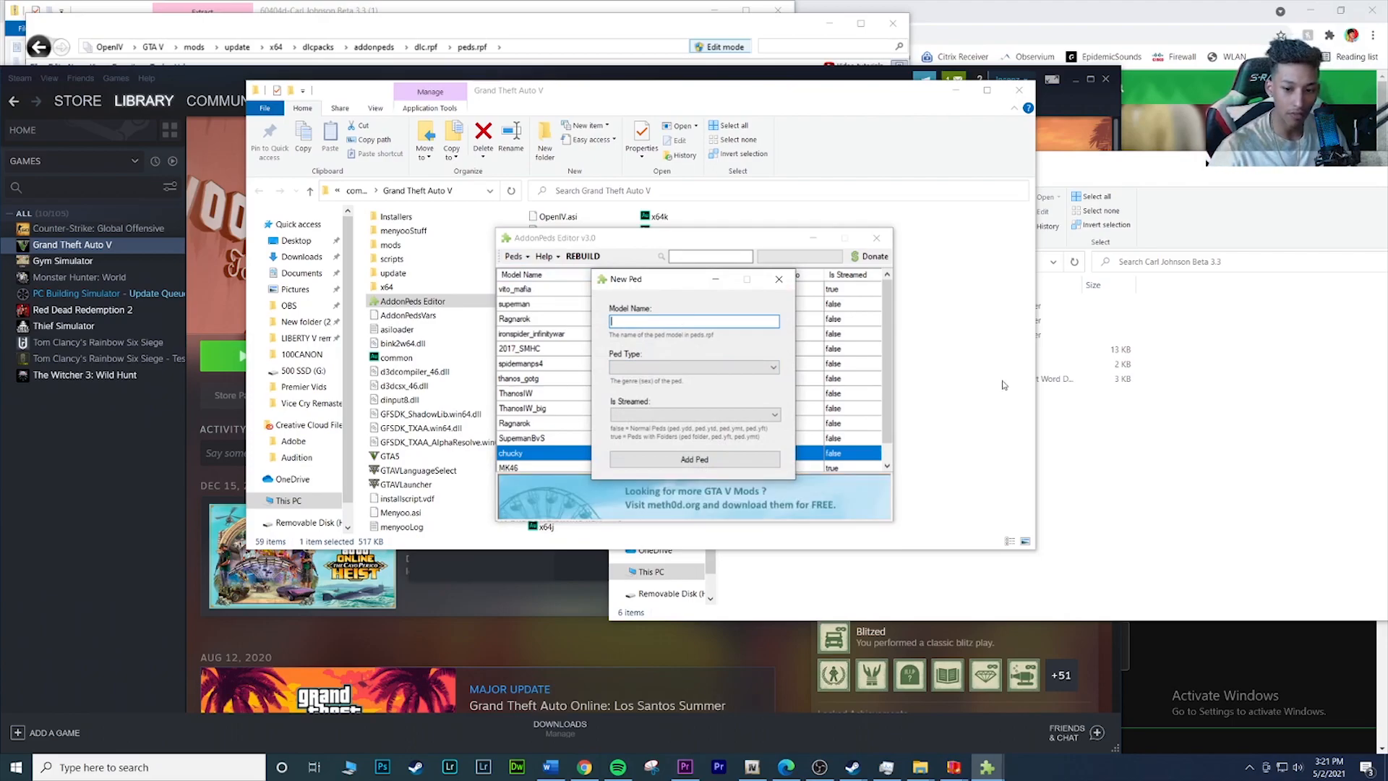
Step: Check the model's file name in the Carl Johnson Beta 3.3 folder, then name the new ped CJ with ped type Male
left_click(1194, 492)
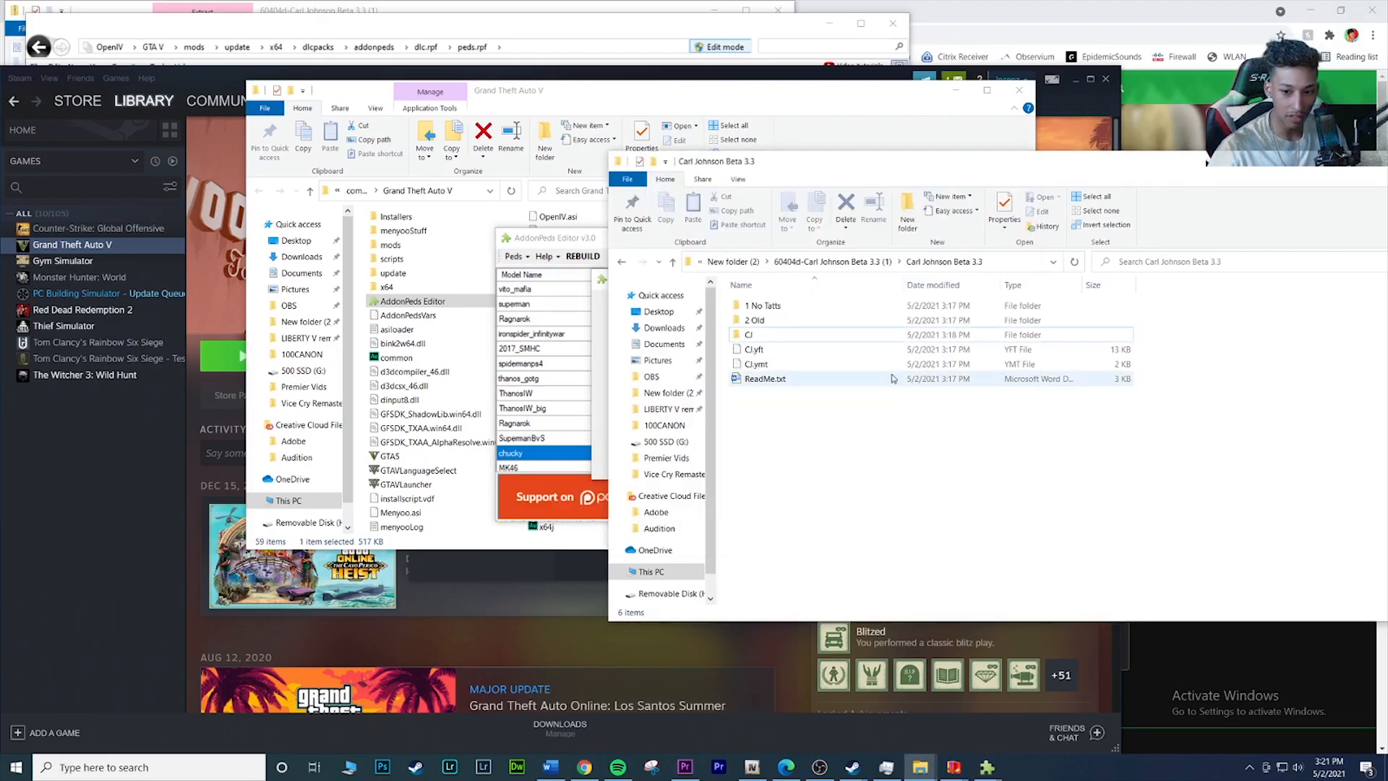
left_click(764, 352)
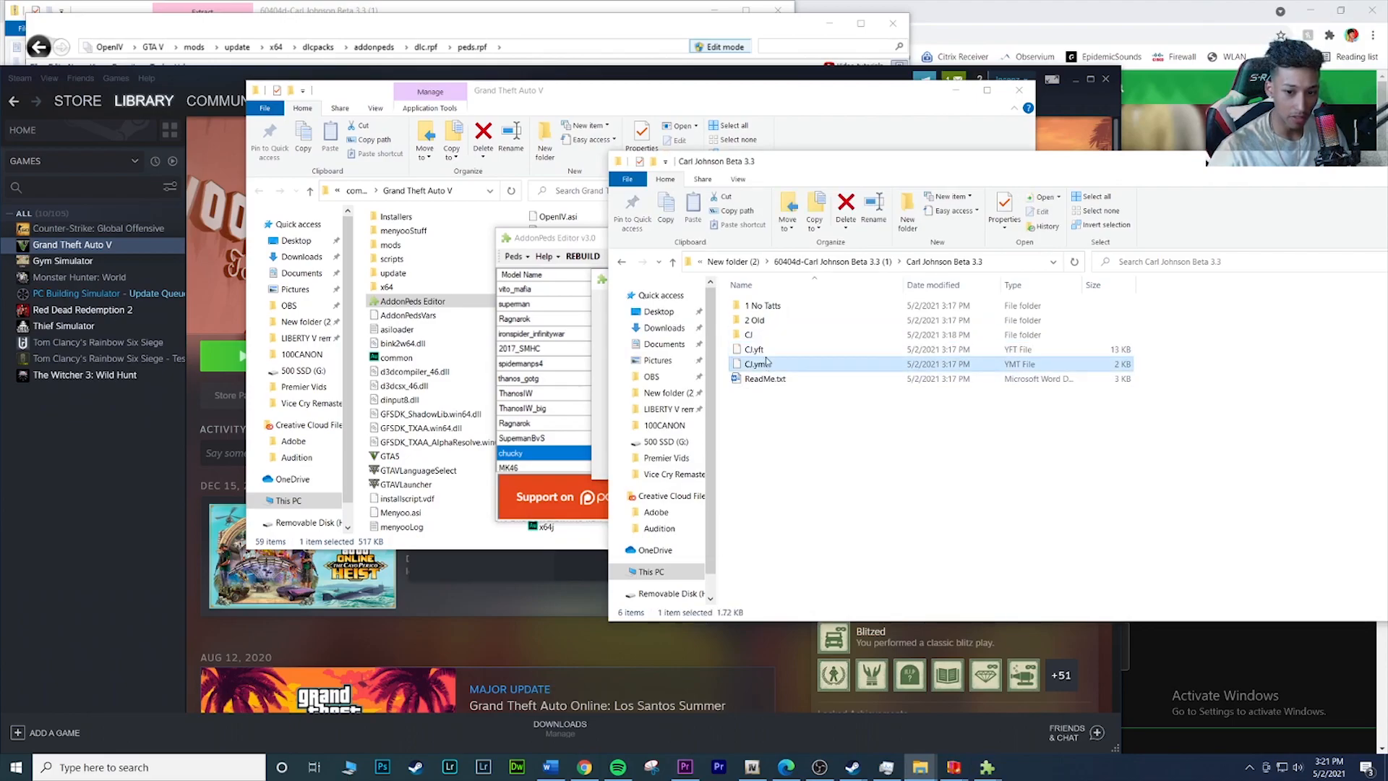
left_click(765, 334)
left_click(765, 351)
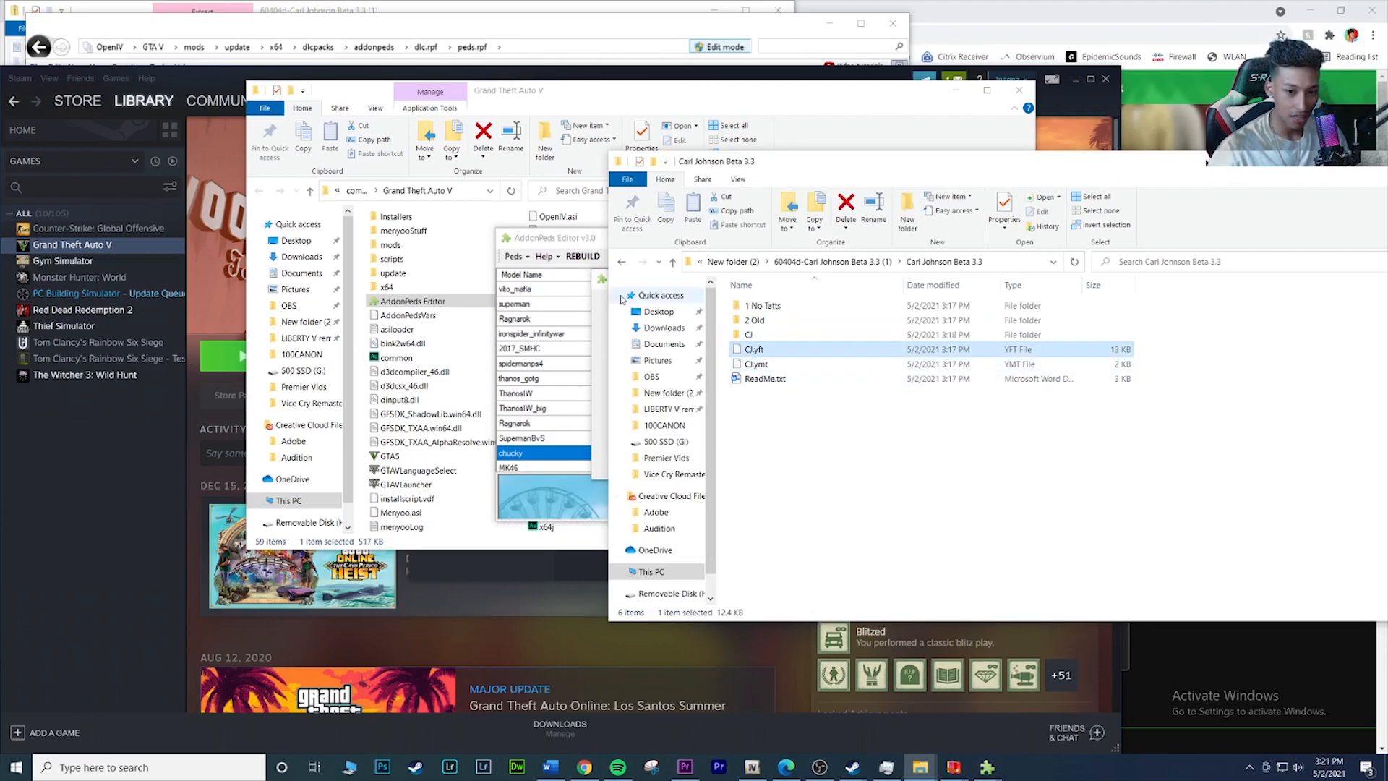
left_click(547, 238)
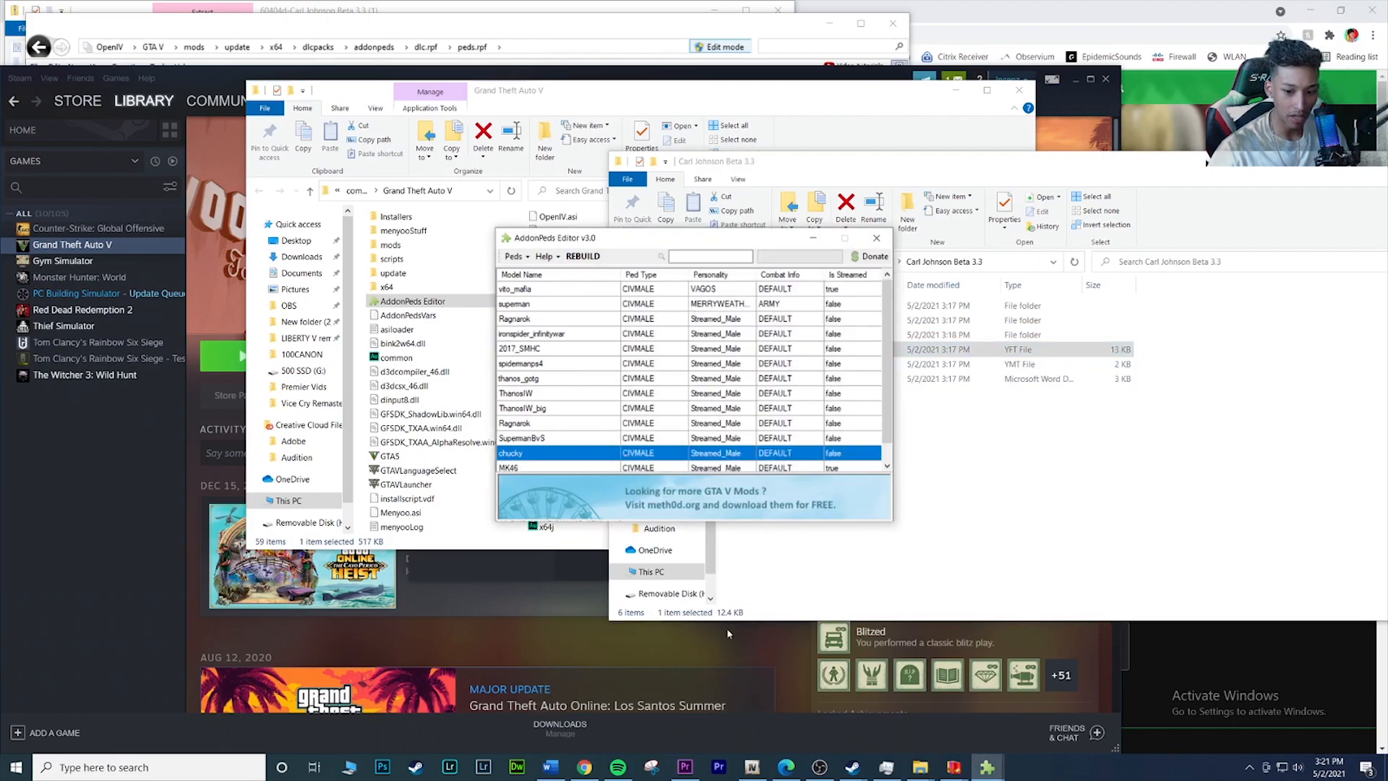
left_click(986, 767)
left_click(1090, 696)
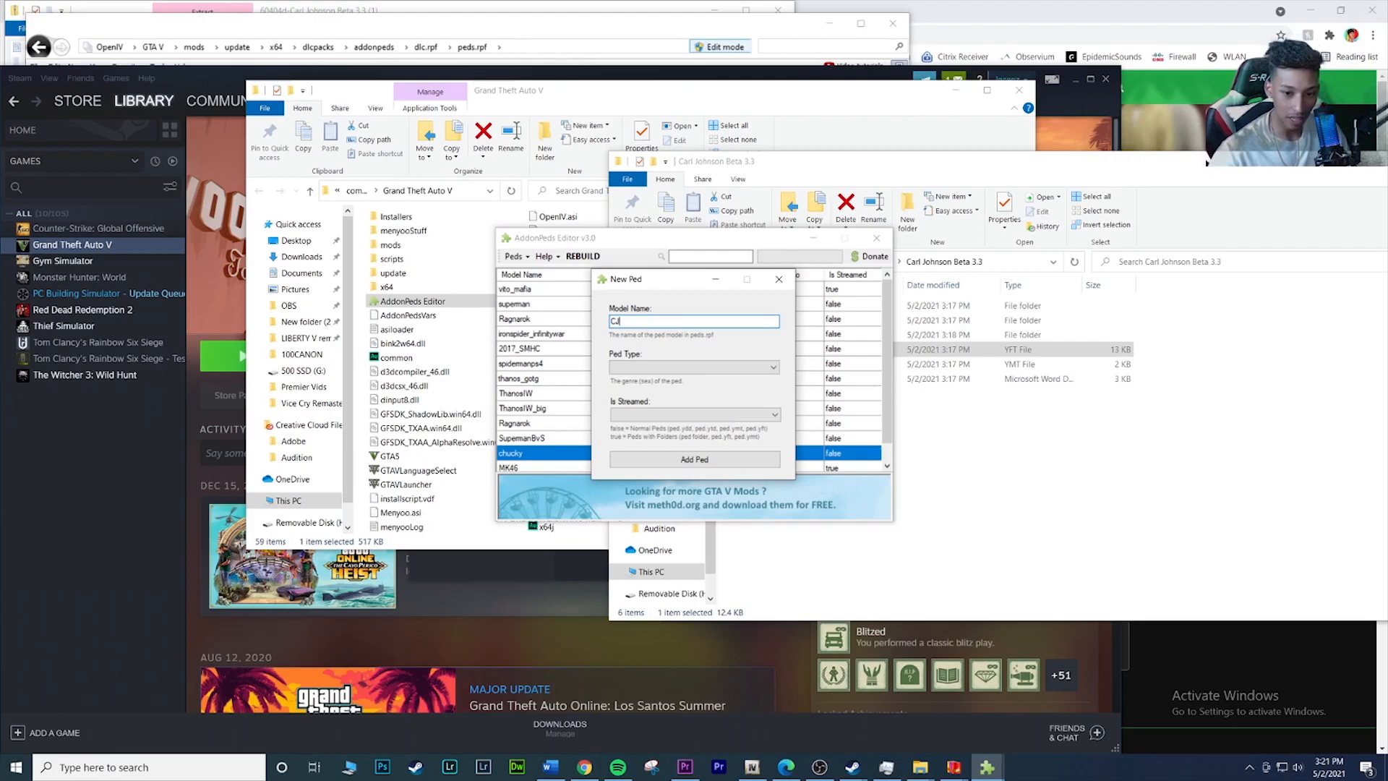
left_click(714, 367)
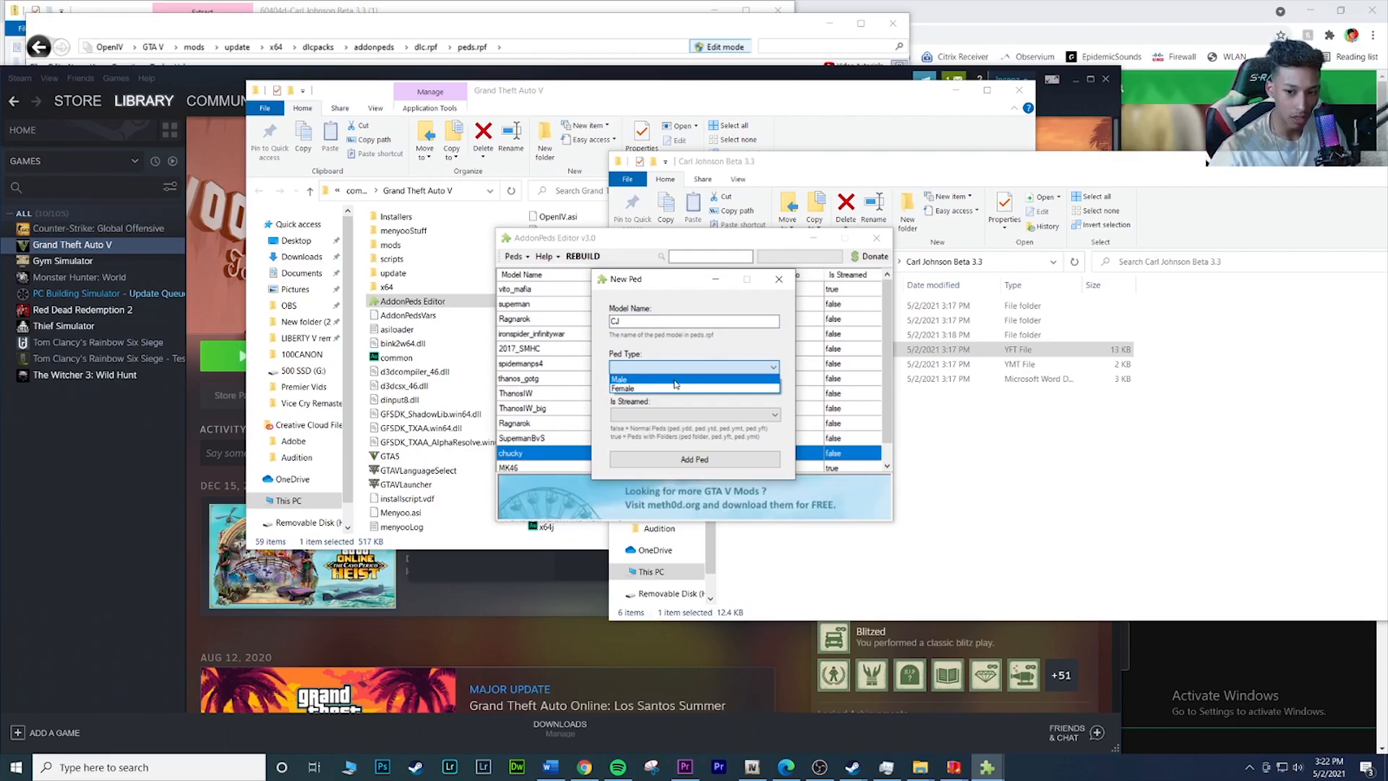
left_click(675, 381)
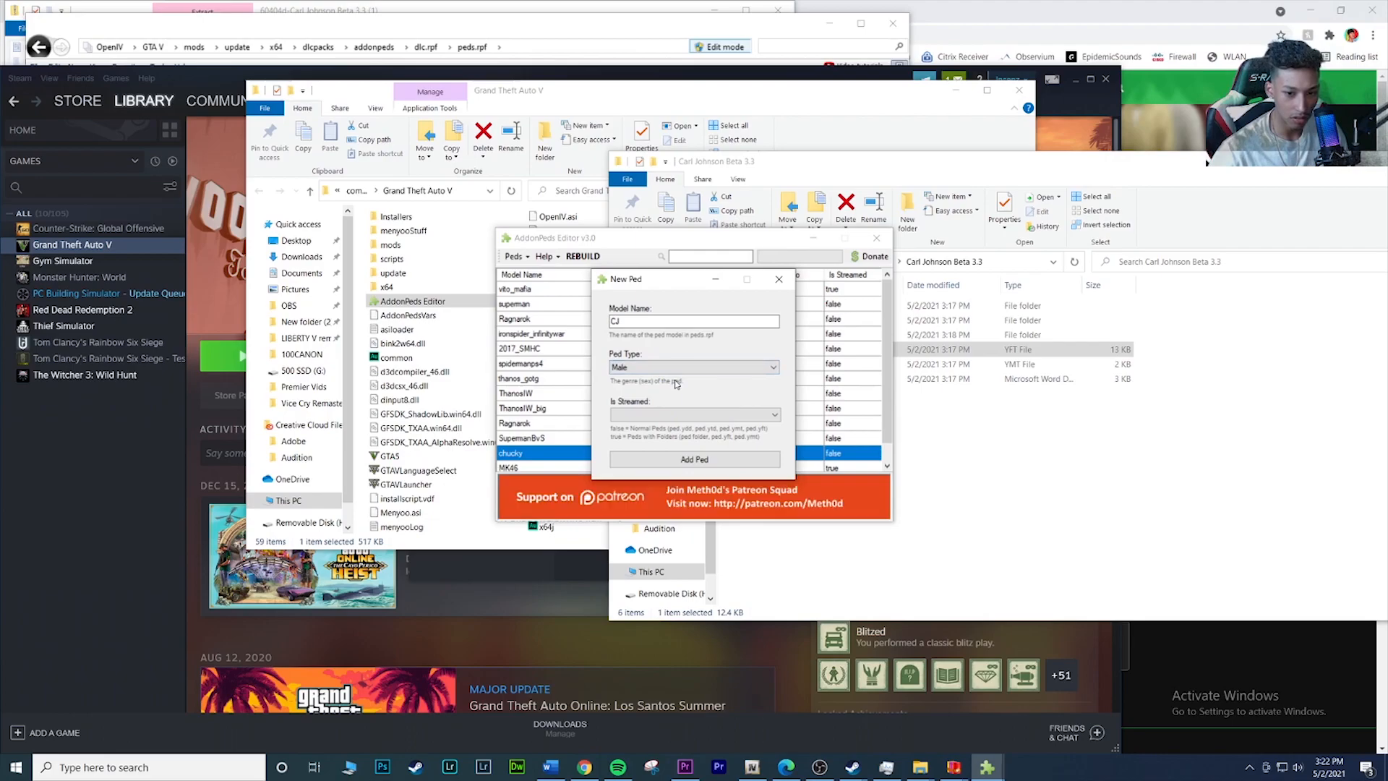
Step: Check the CJ folder, CJ.yft and CJ.ymt against the streaming hint, set Is Streamed to true and add the ped
left_click(683, 415)
left_click(720, 403)
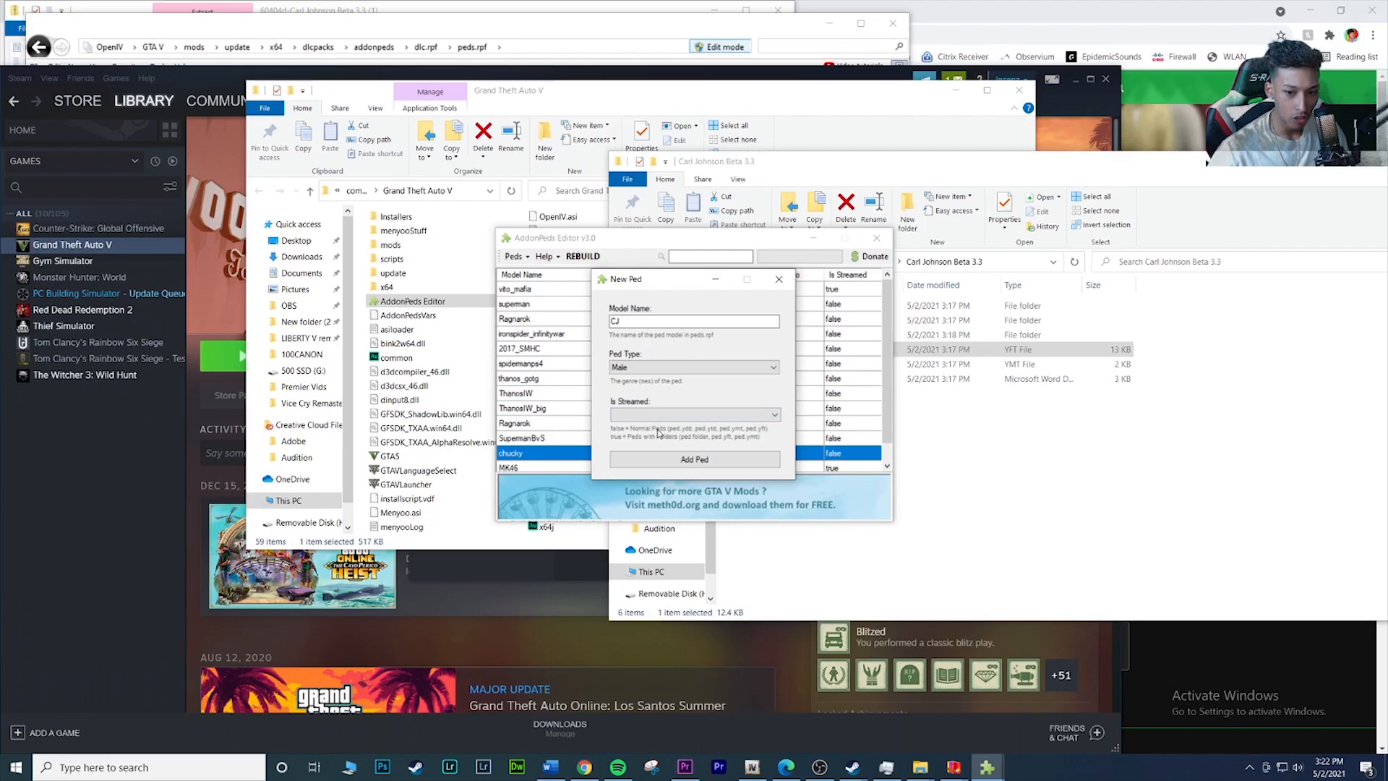
left_click(1017, 449)
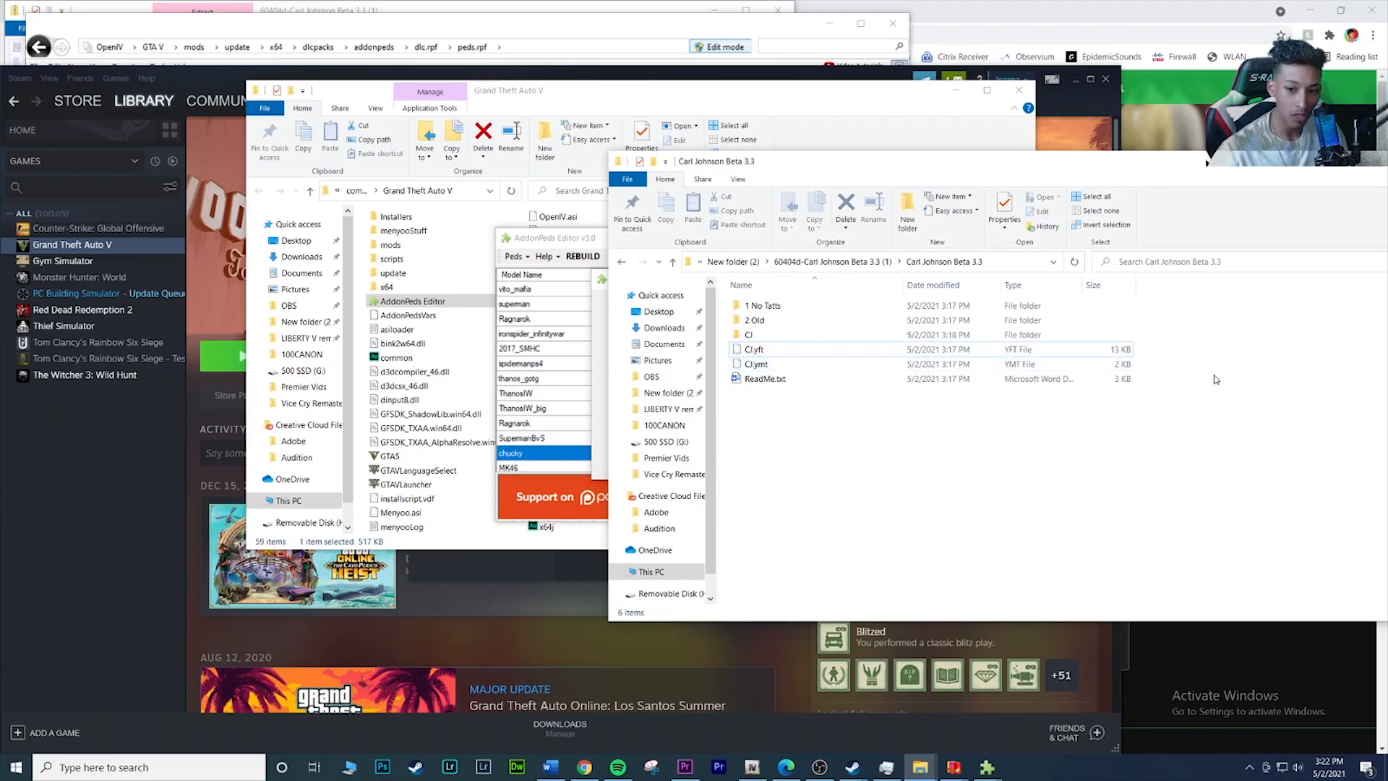
left_click_drag(1169, 373, 1083, 374)
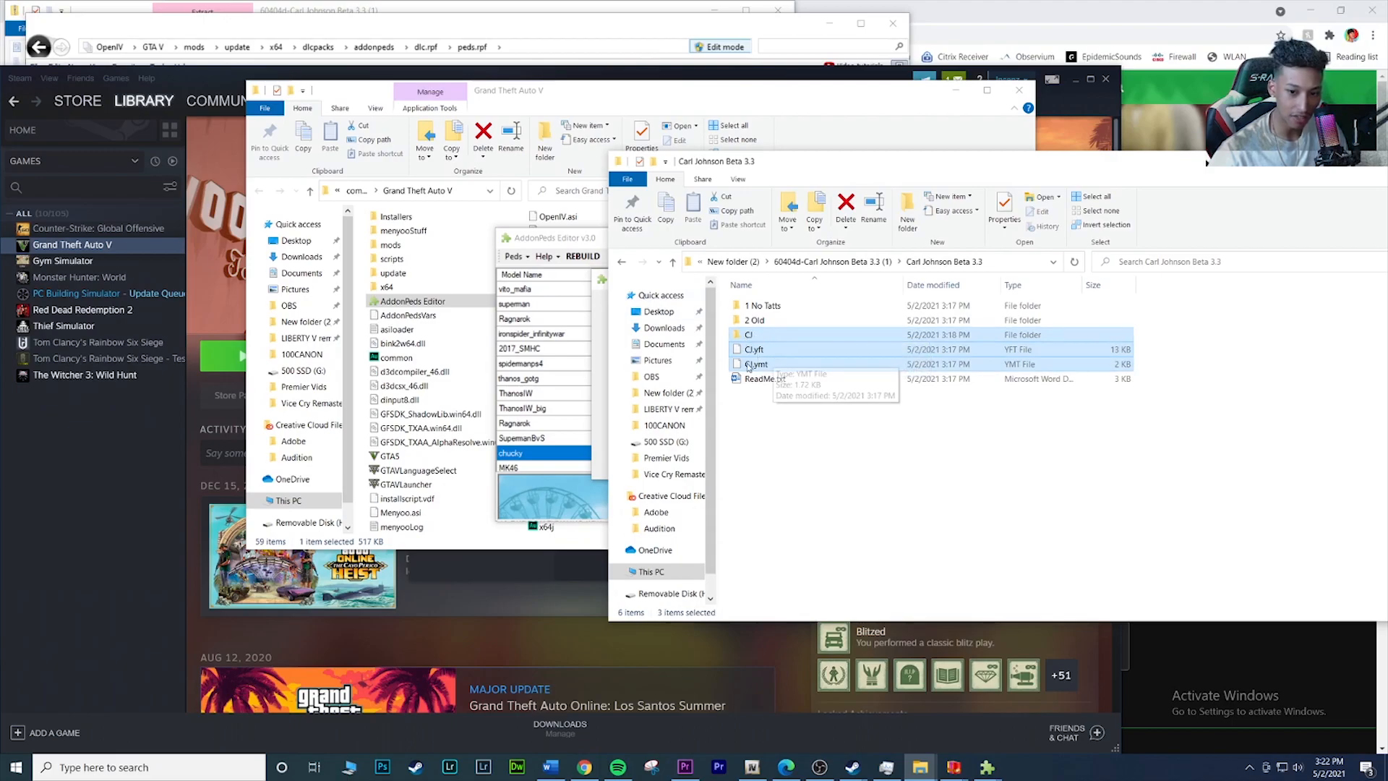
left_click_drag(791, 359, 595, 314)
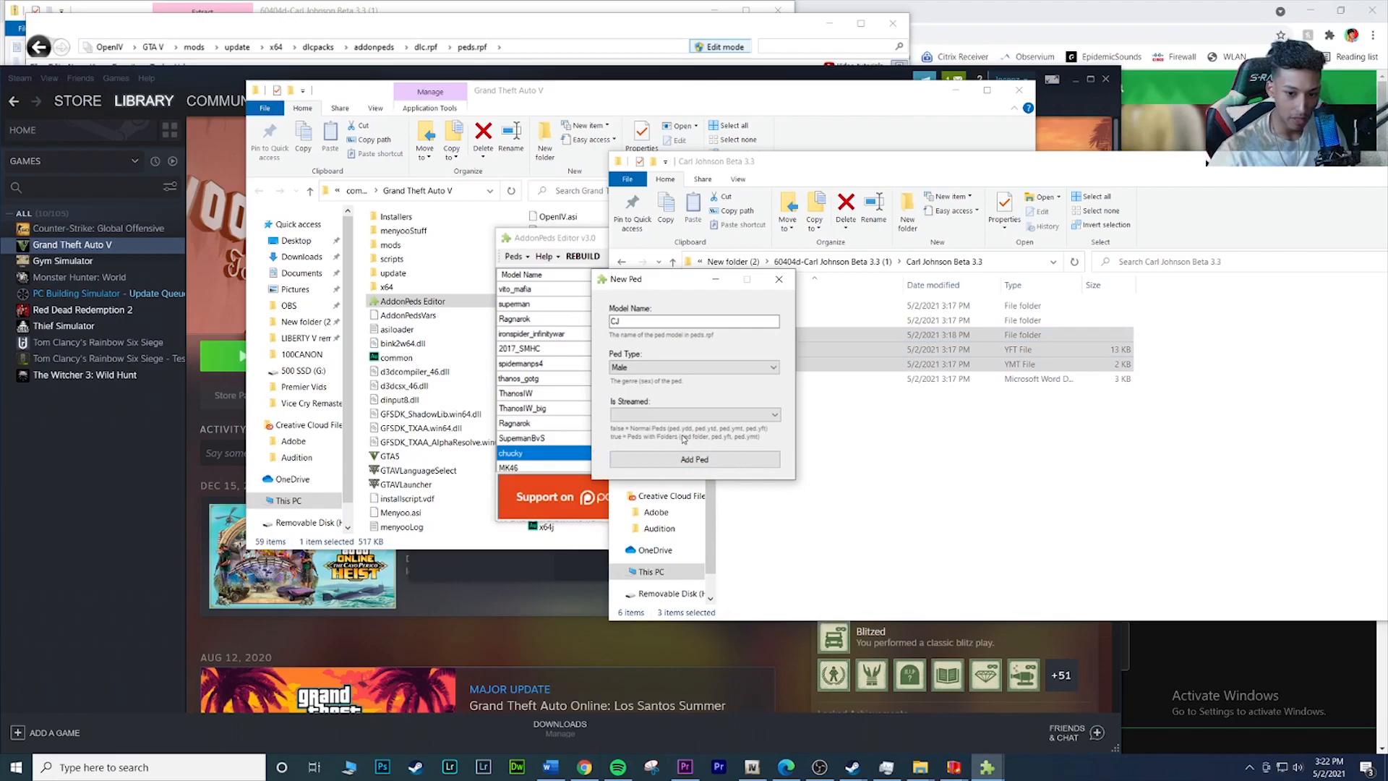
left_click(642, 415)
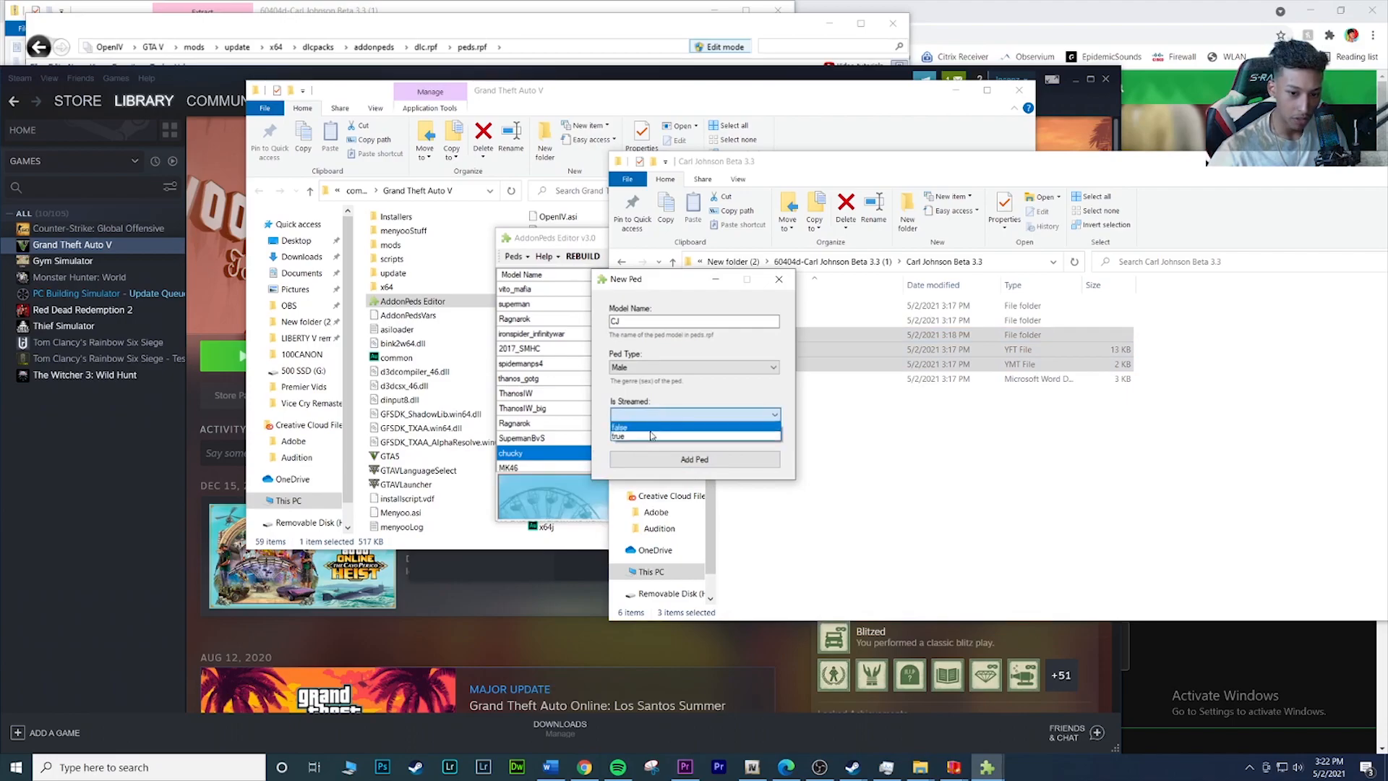
left_click(659, 398)
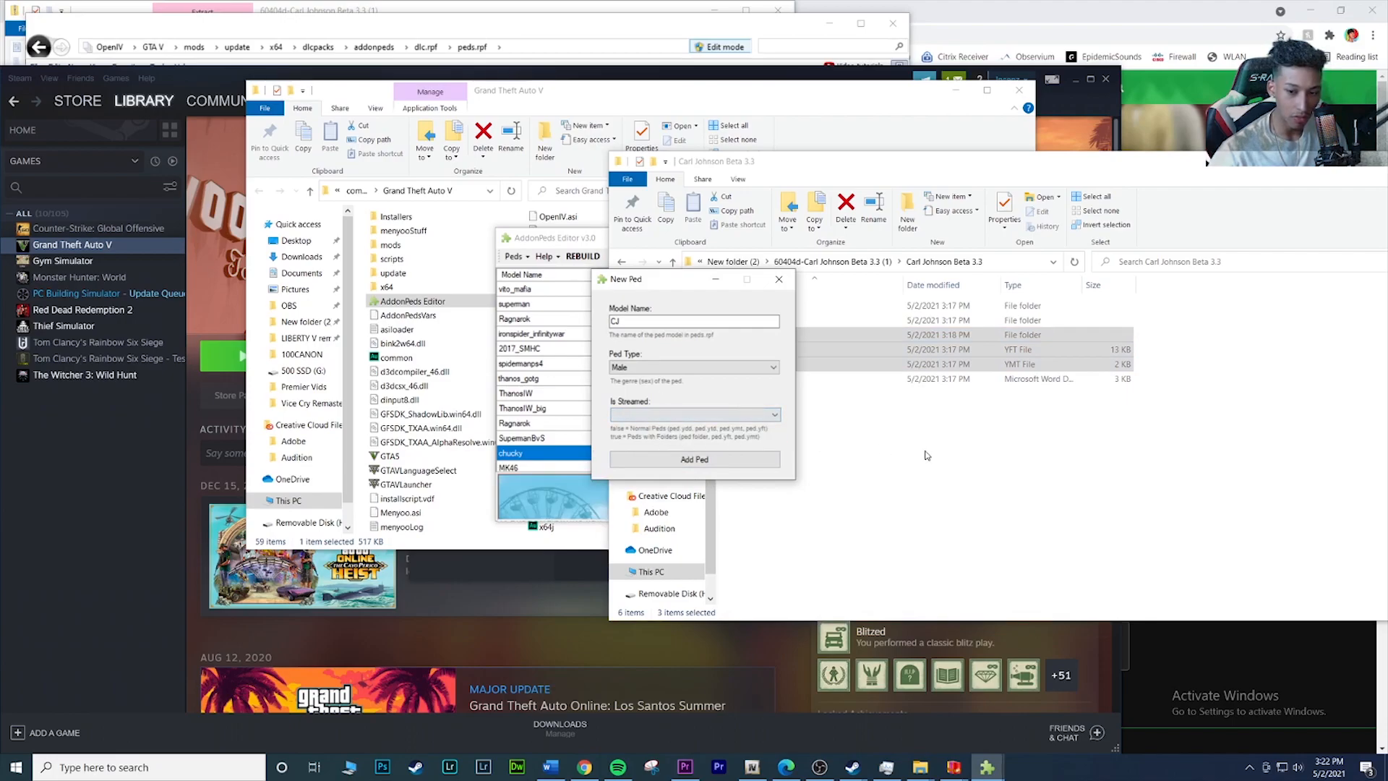
left_click(655, 415)
left_click(635, 436)
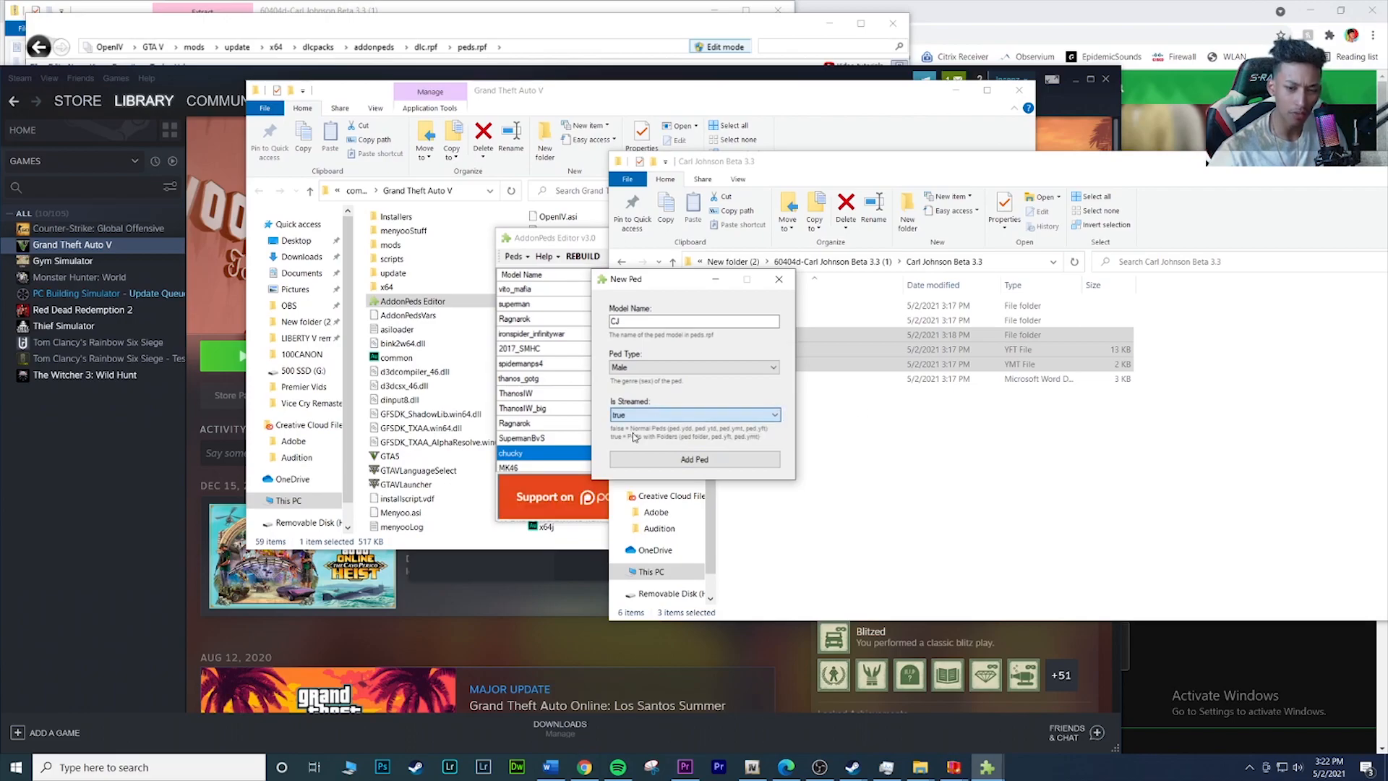
left_click(644, 459)
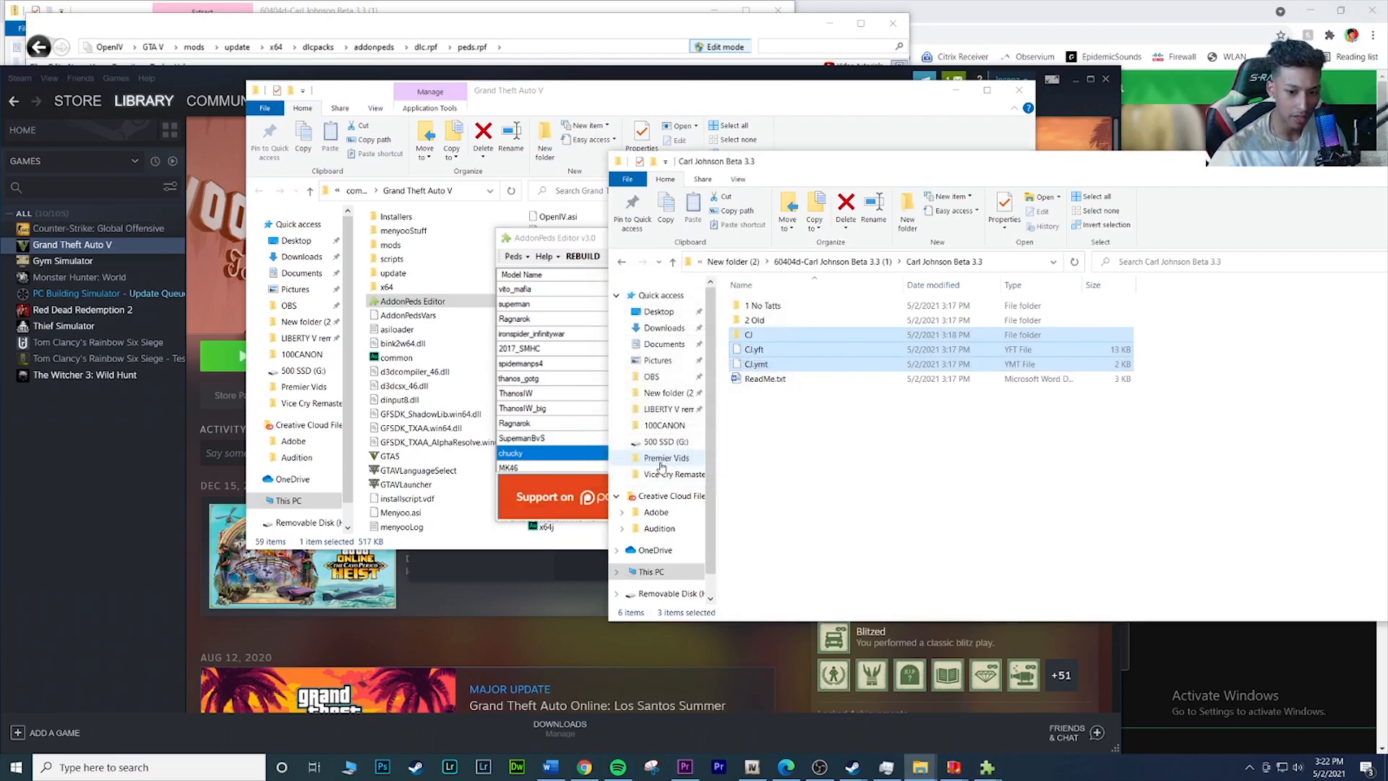
Step: Check the ped list for the CJ entry, rebuild the add-on peds and dismiss the completion message
left_click(570, 249)
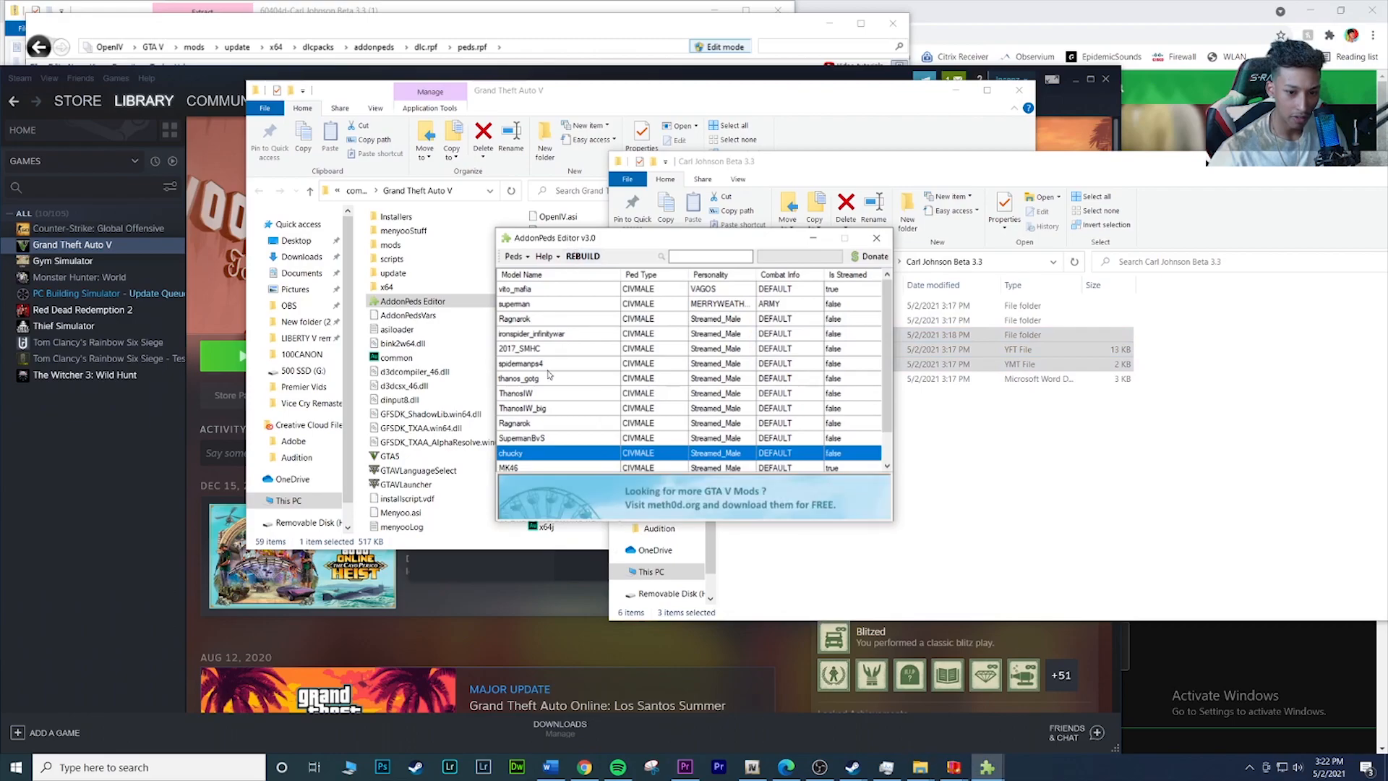
scroll(588, 390, "down", 1)
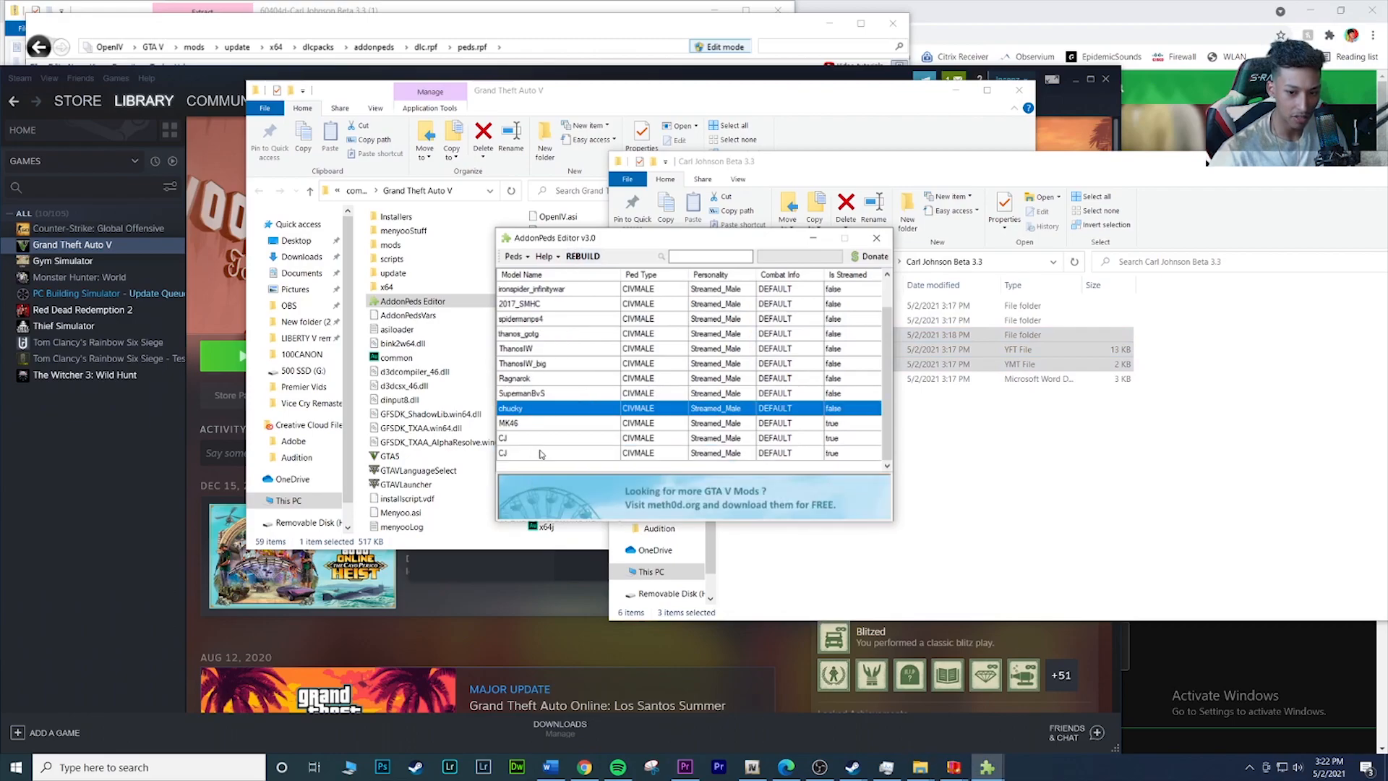
scroll(542, 434, "up", 1)
left_click(581, 256)
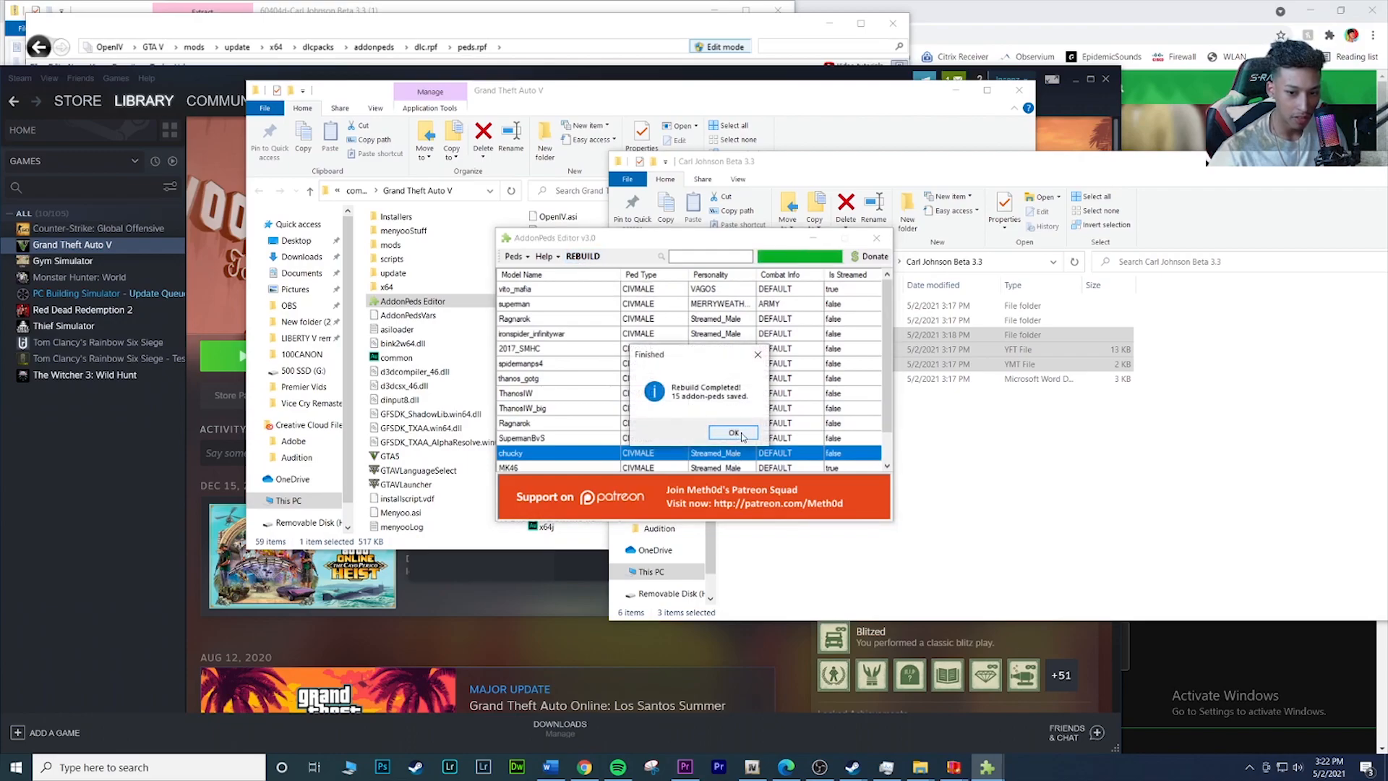
left_click(734, 433)
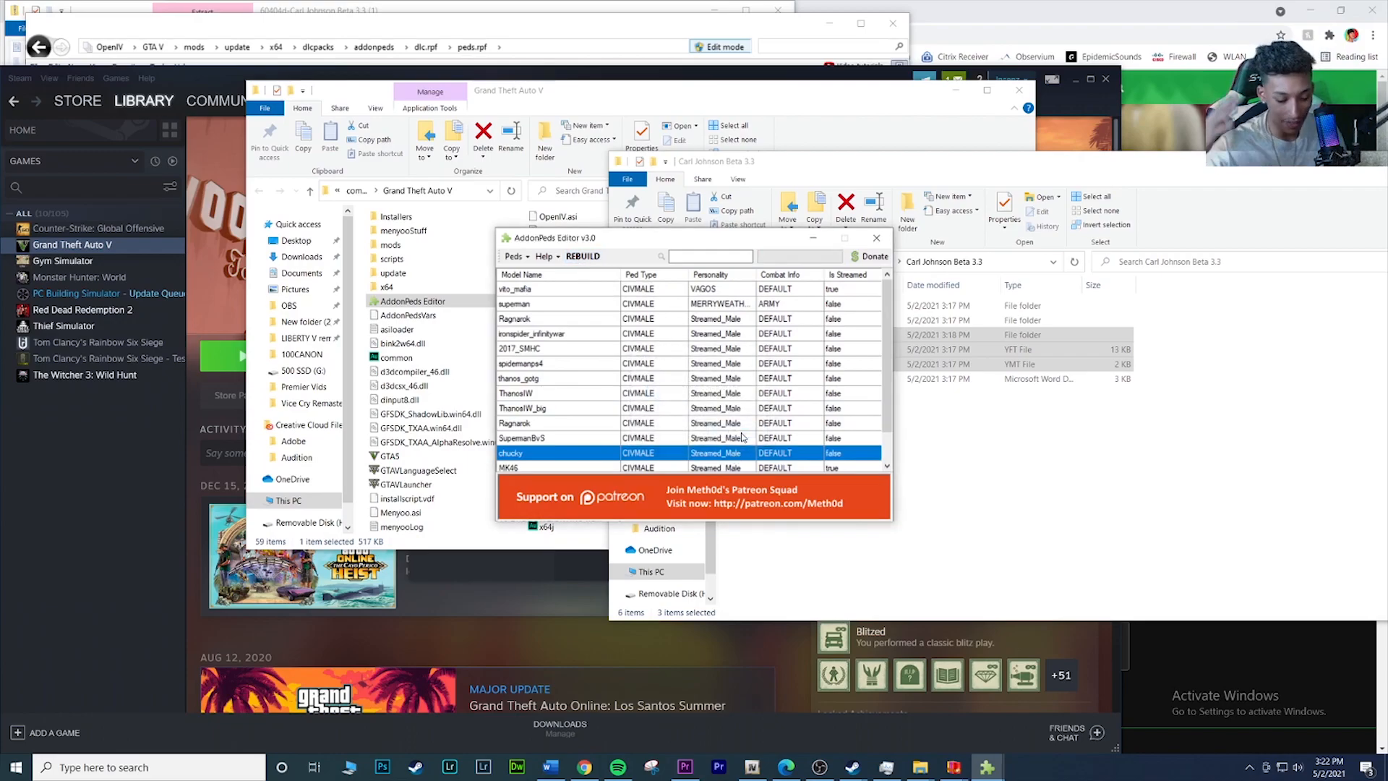